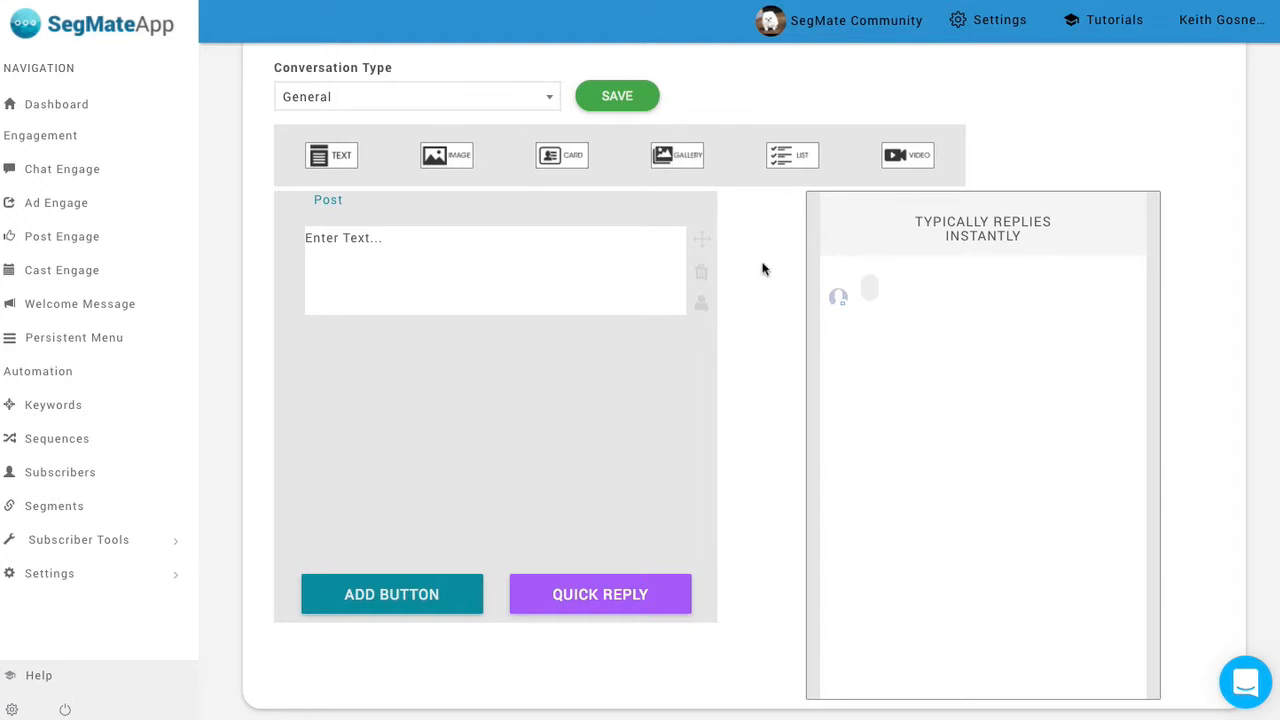
Start the post's text message with "Hello" followed by the First Name personalization variable
click(550, 241)
click(685, 321)
click(448, 248)
text(Hello)
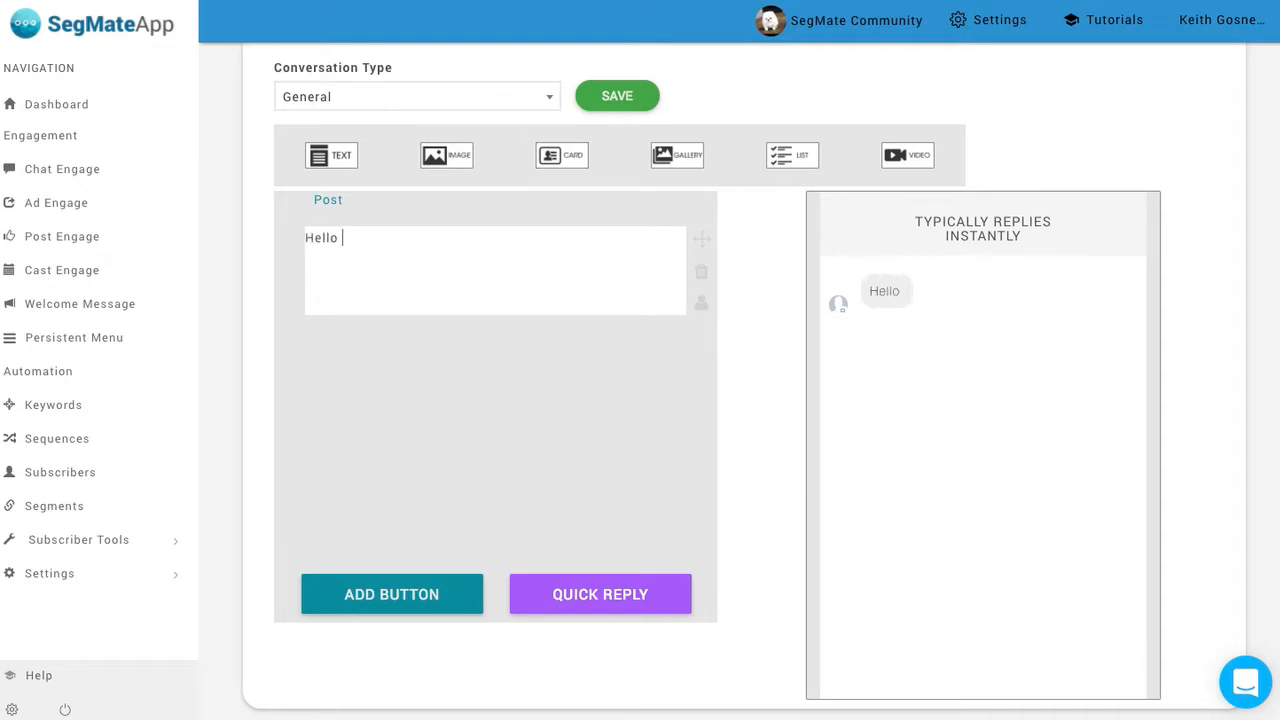
click(701, 308)
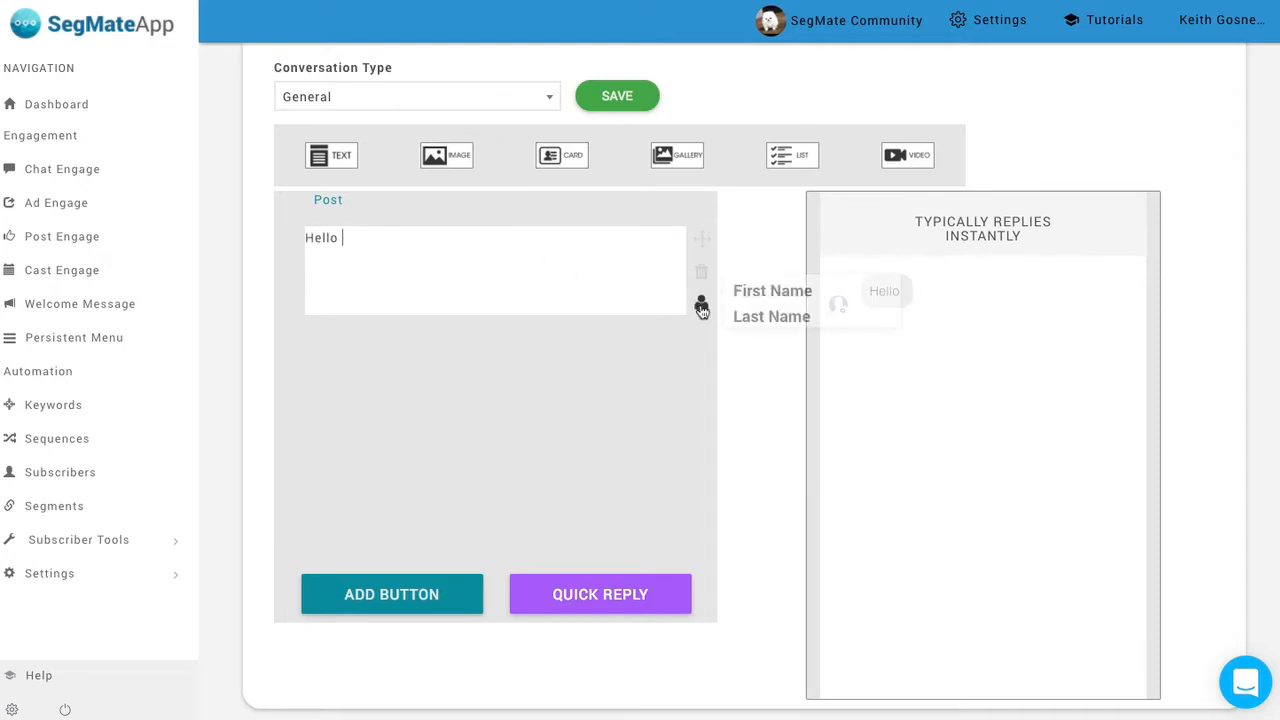
click(745, 299)
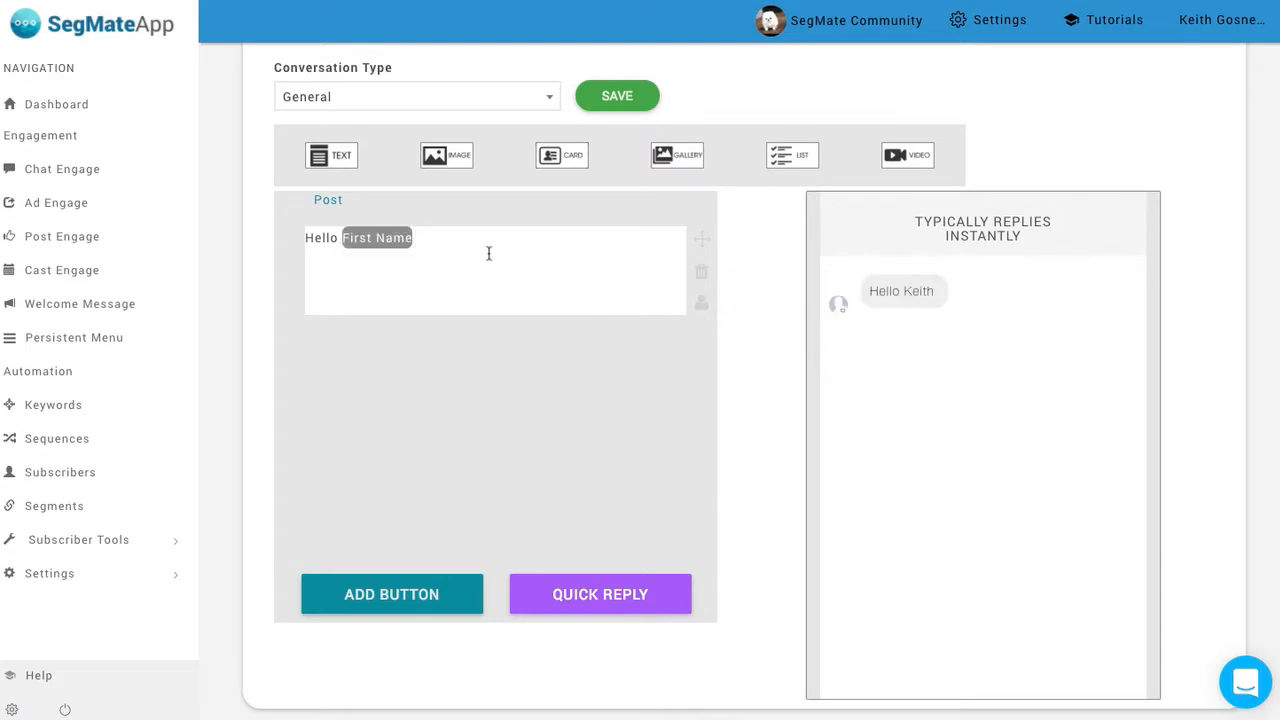
Add the Last Name variable after First Name and finish the greeting with "this is a demo."
click(703, 305)
click(703, 306)
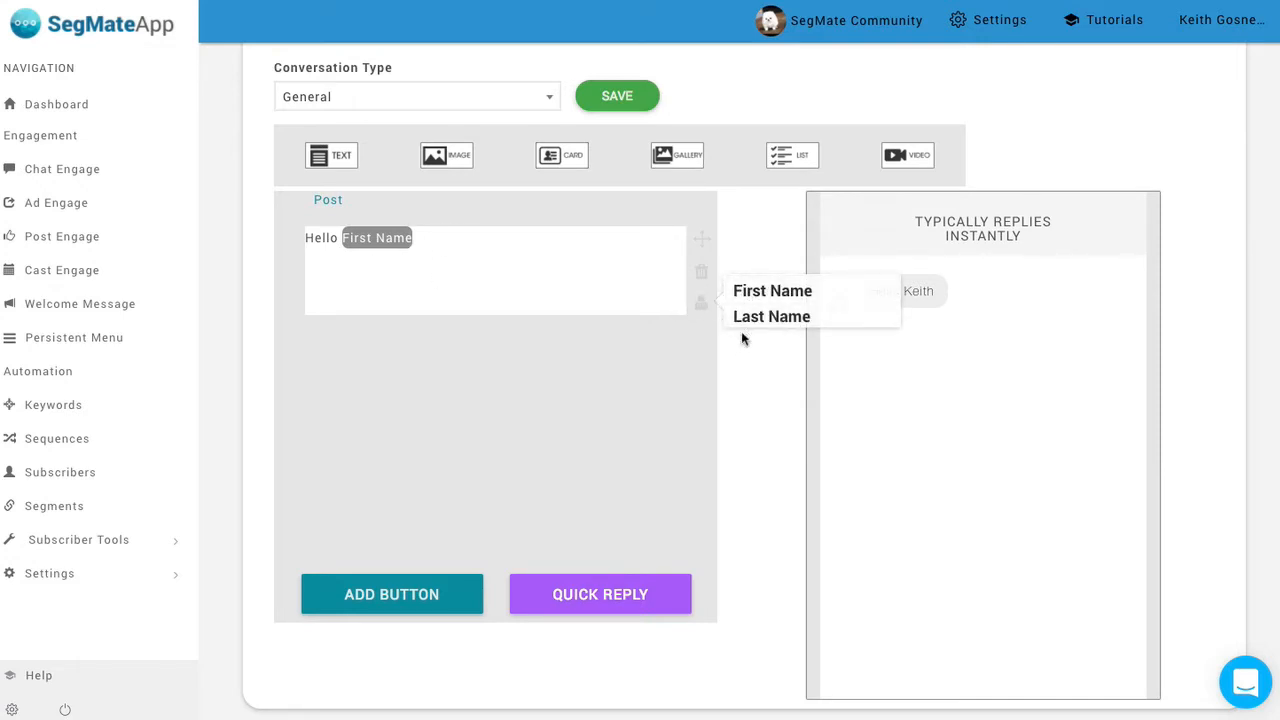
click(480, 243)
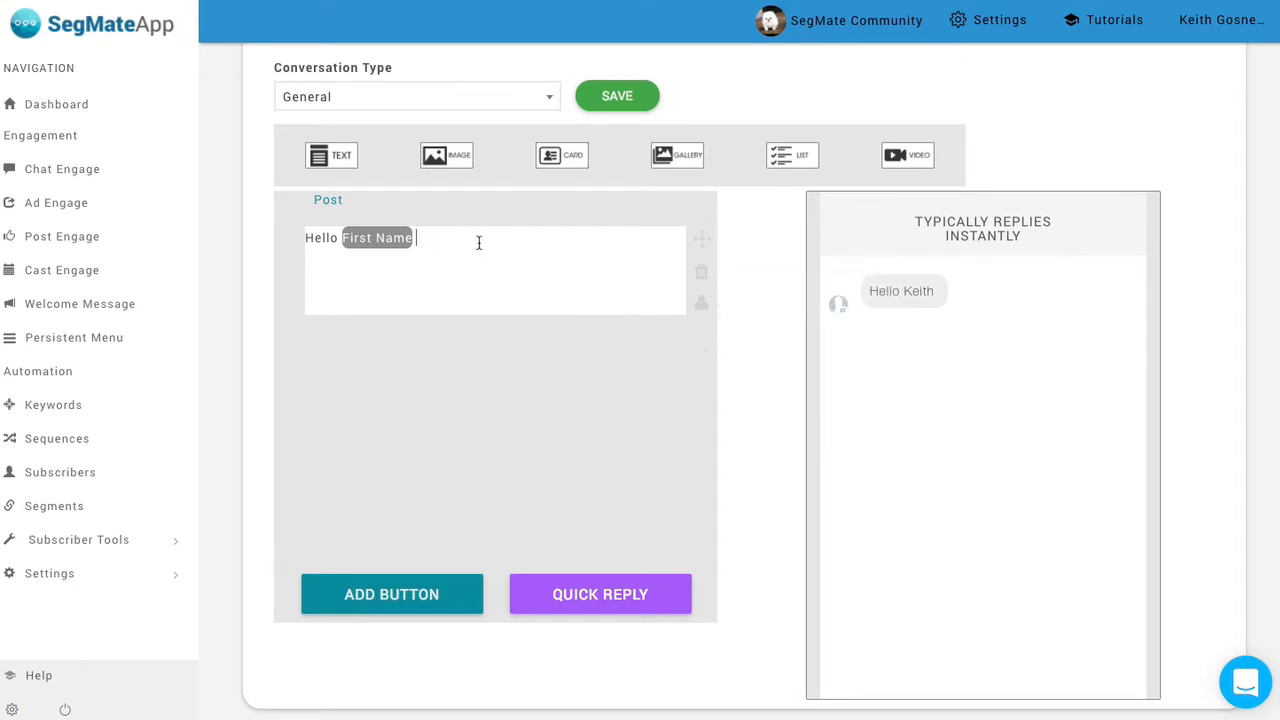
click(703, 304)
click(745, 318)
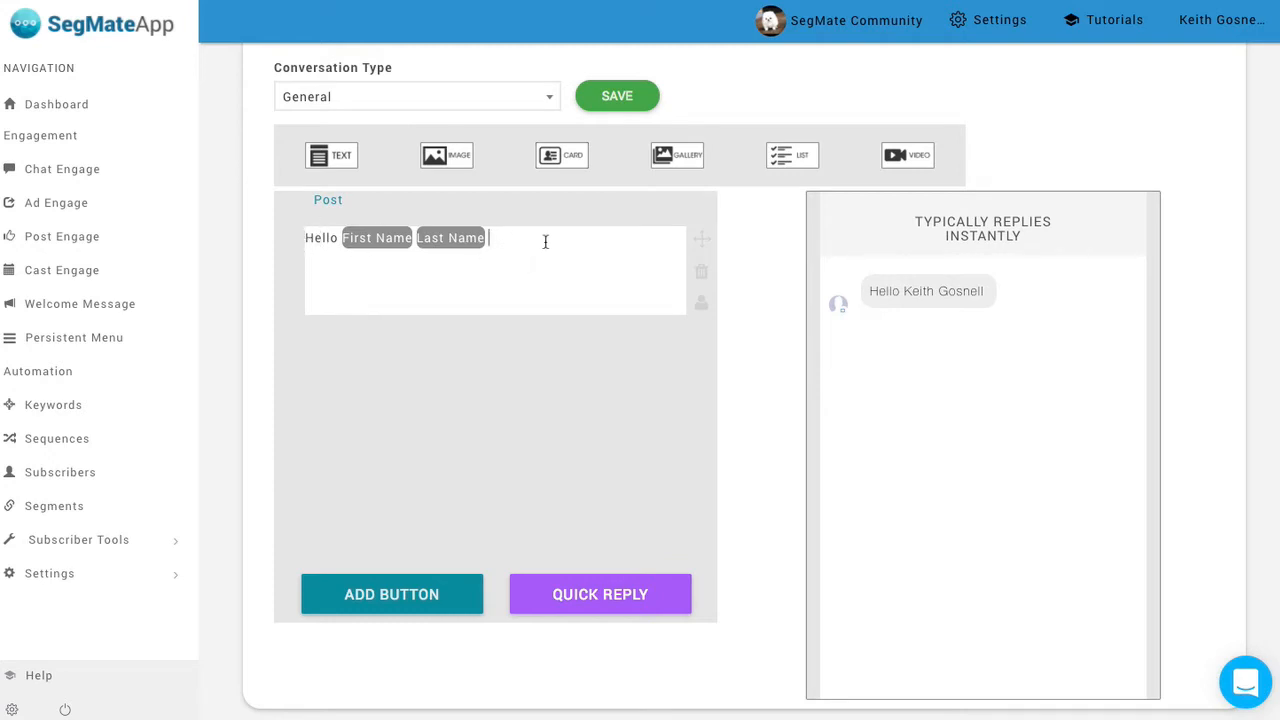
text(this is )
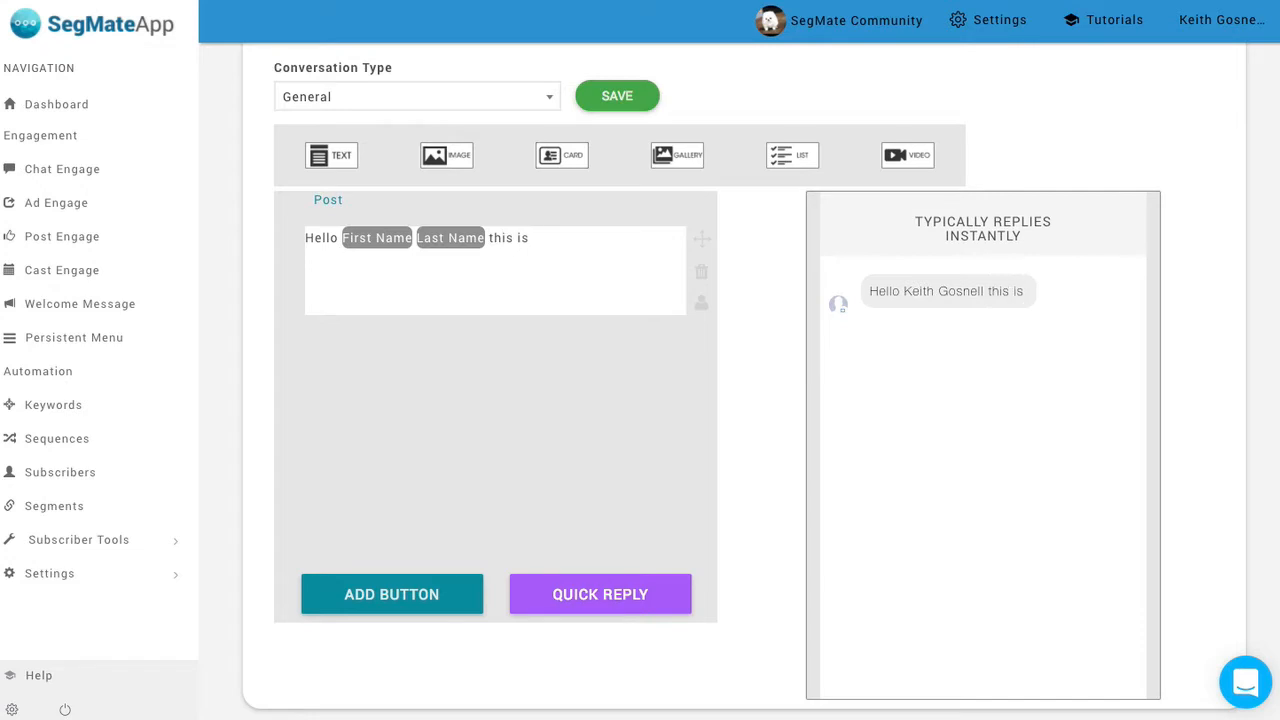
text(a demo.)
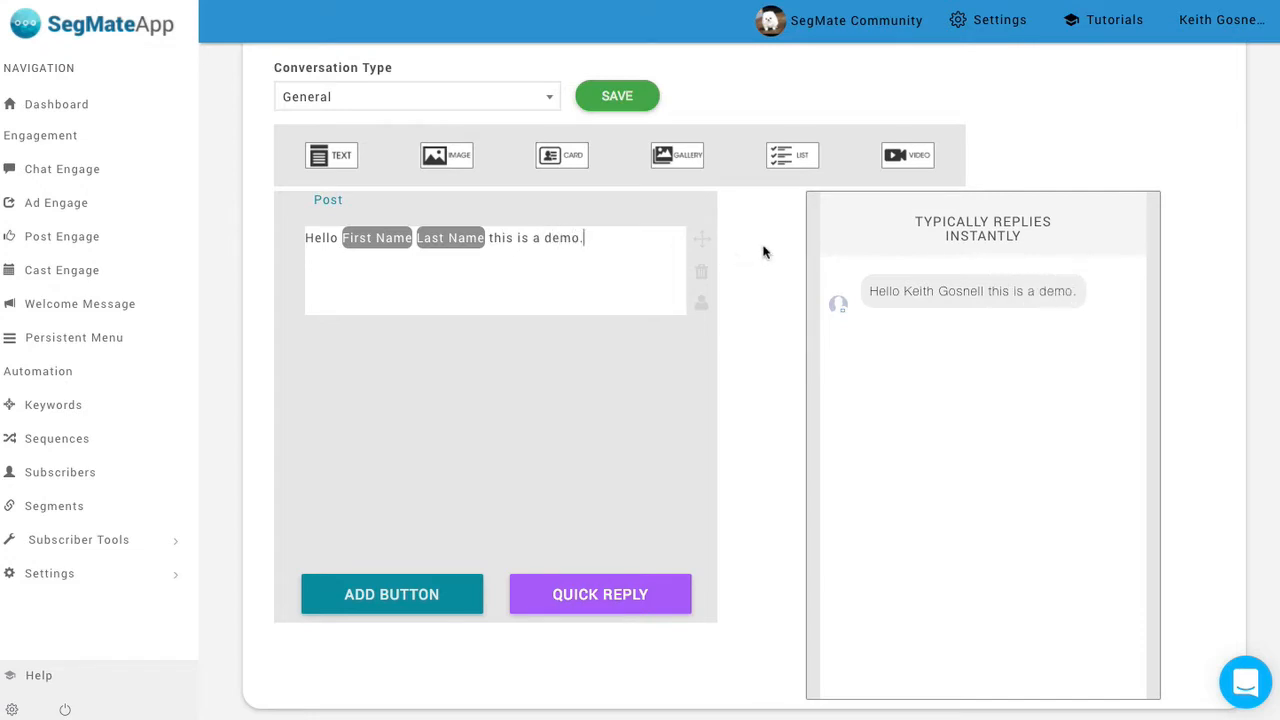
Examine the variable type and fallback settings of the First Name and Last Name variables in the greeting
click(368, 241)
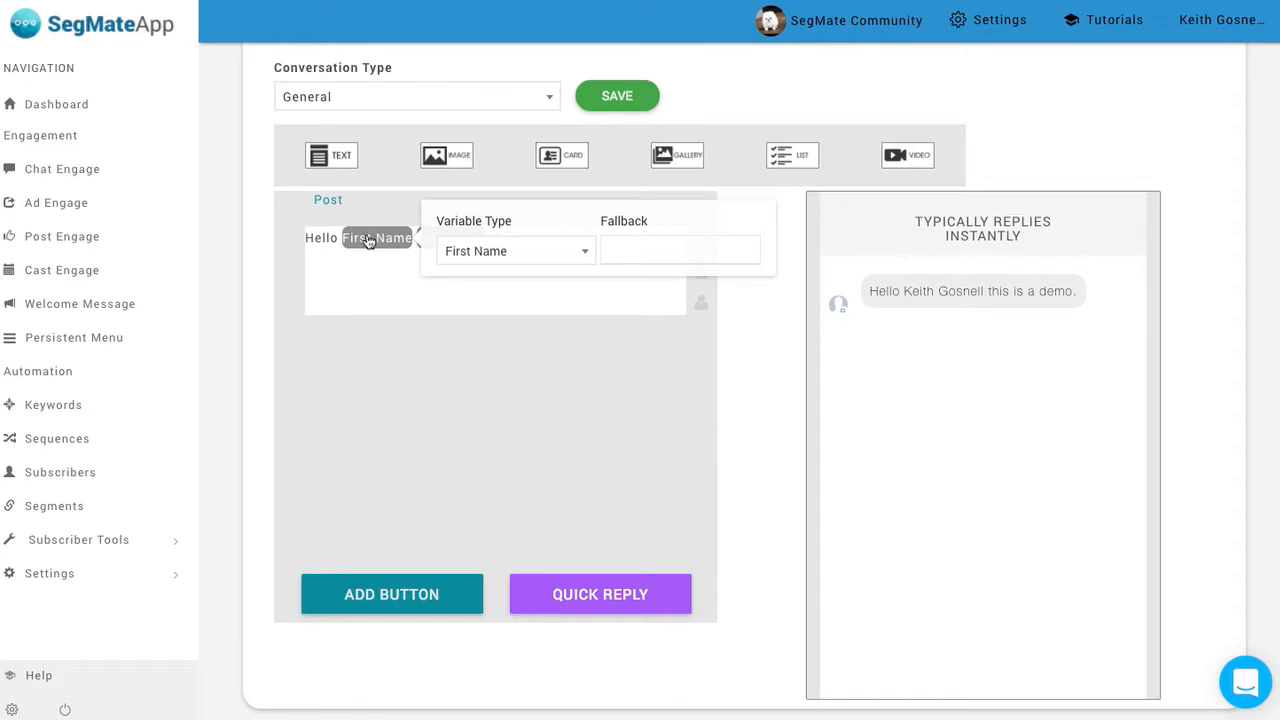
click(395, 268)
click(432, 247)
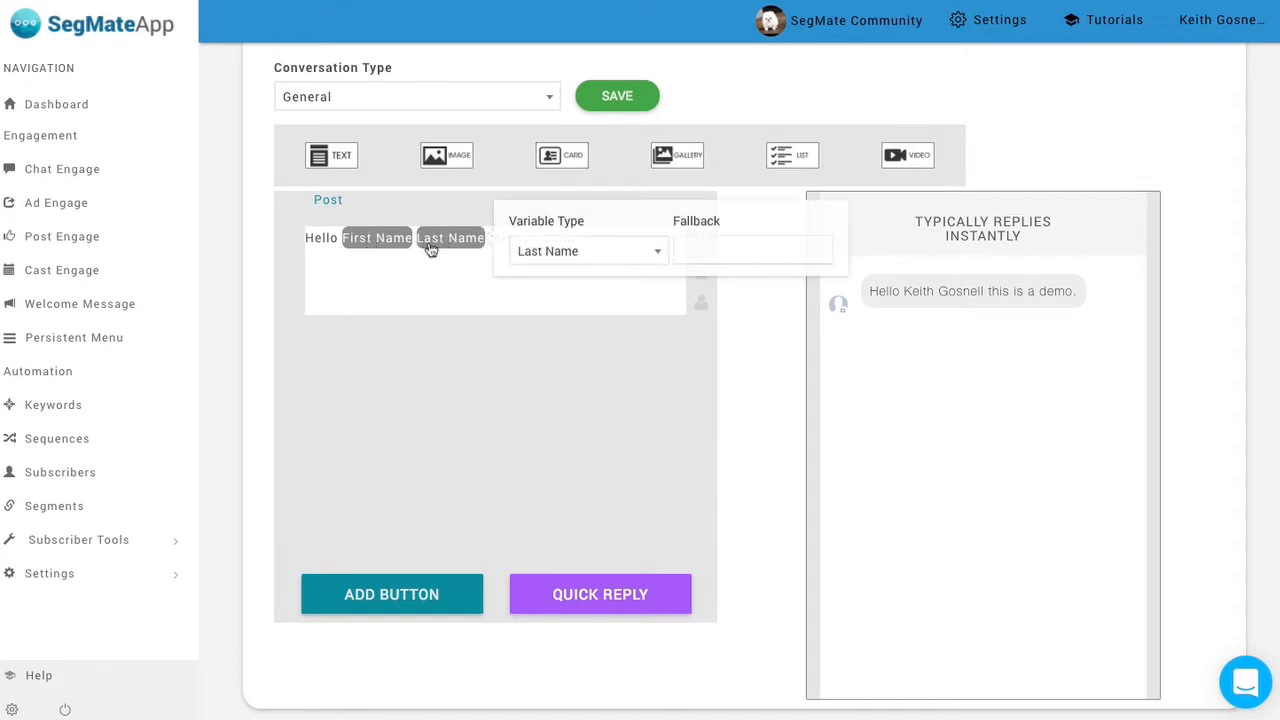
click(402, 271)
click(385, 238)
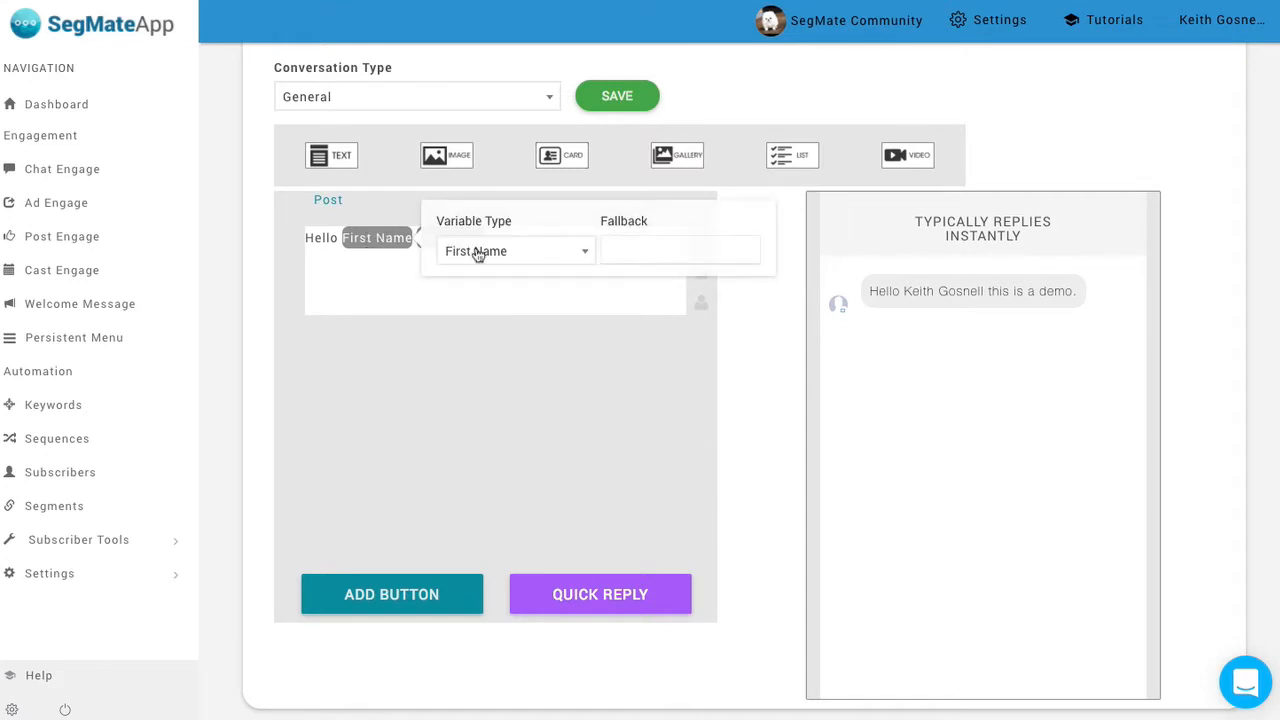
click(584, 253)
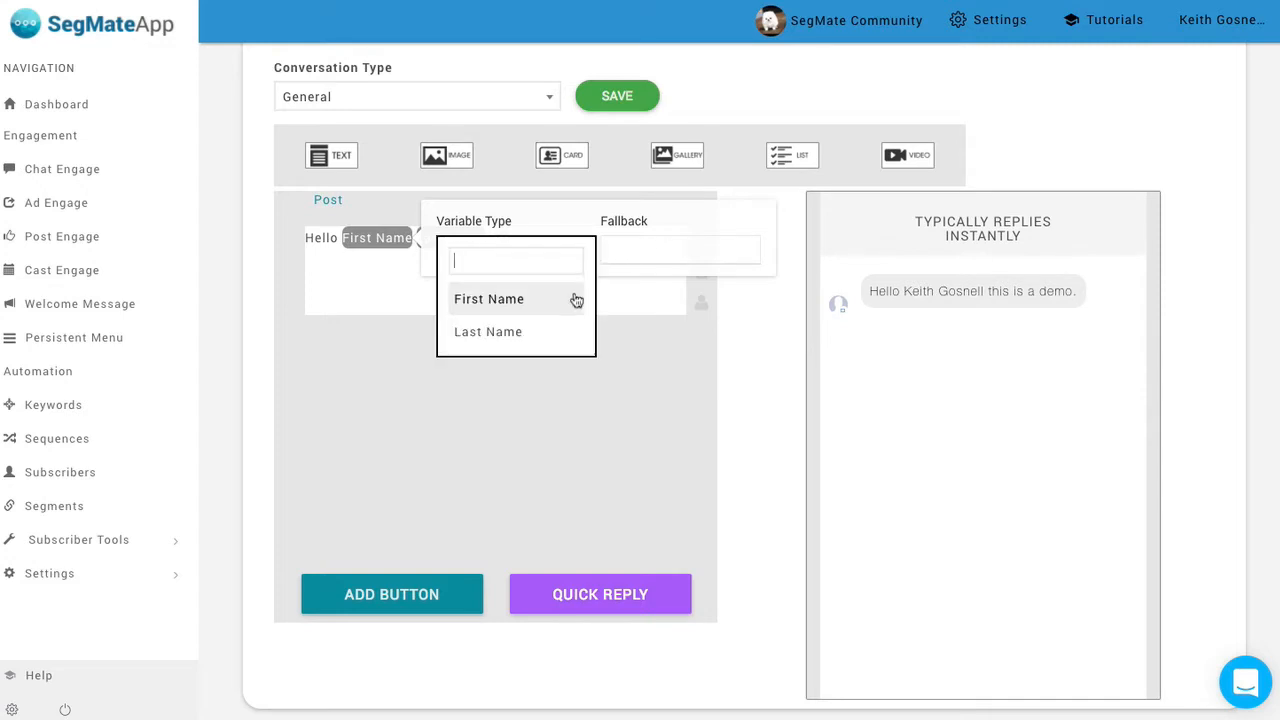
click(595, 210)
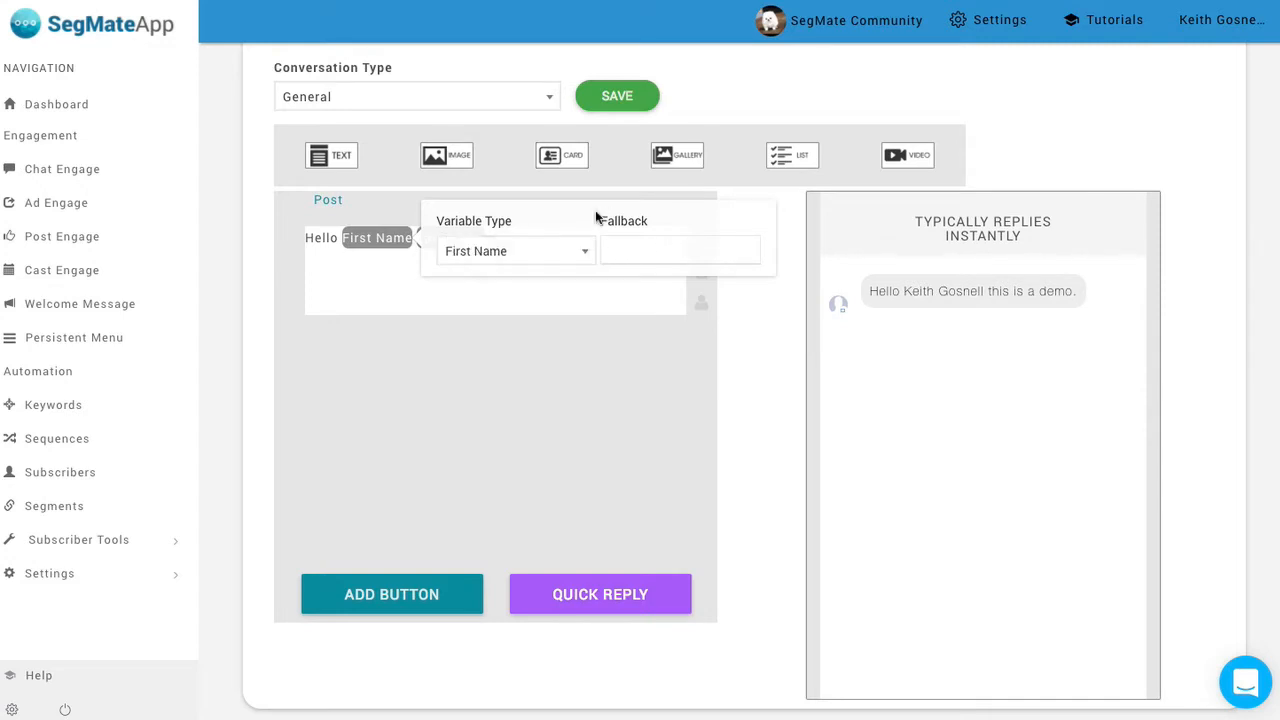
click(484, 289)
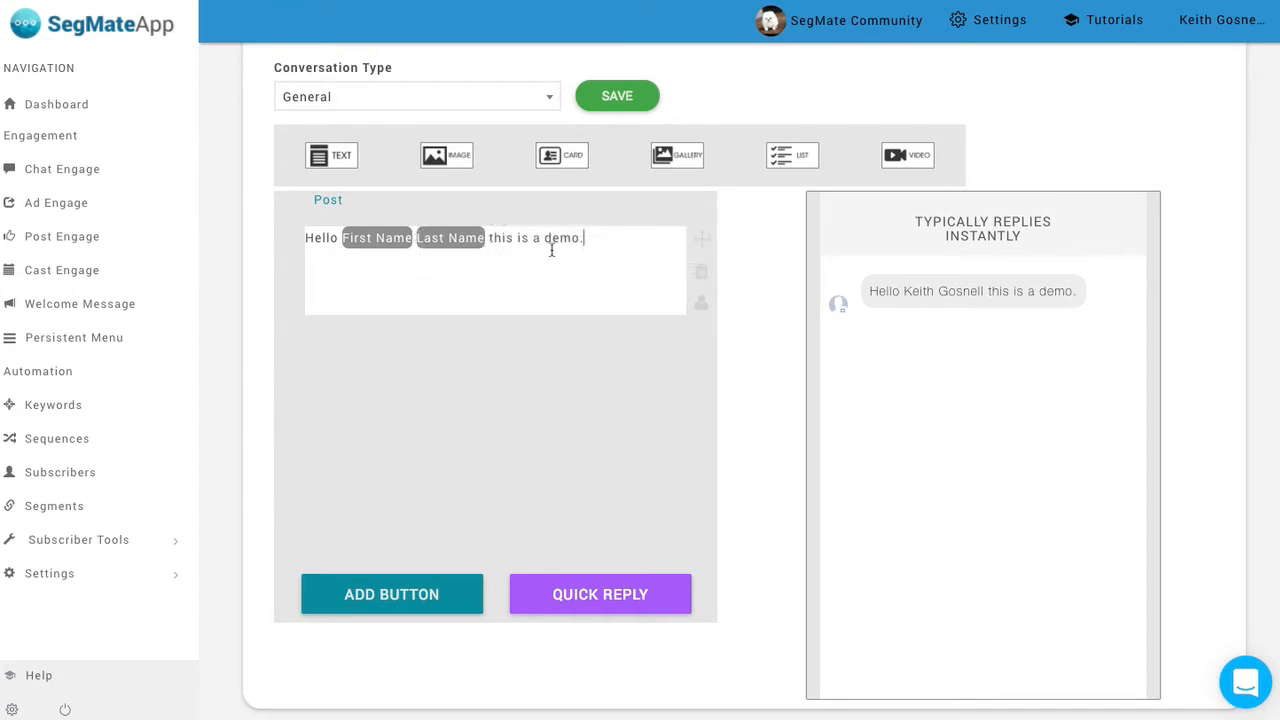
Delete the Last Name variable from the greeting and reinsert it before "this is a demo."
click(489, 240)
key(BackSpace)
key(BackSpace)
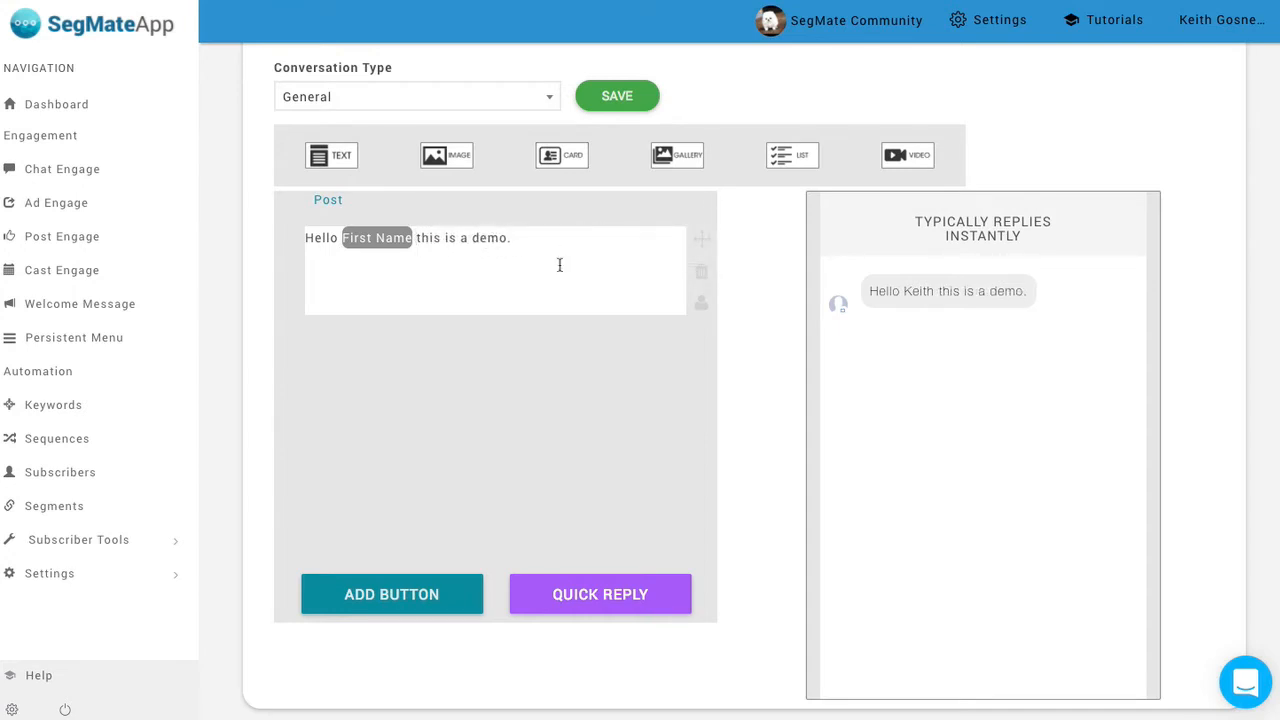
click(704, 306)
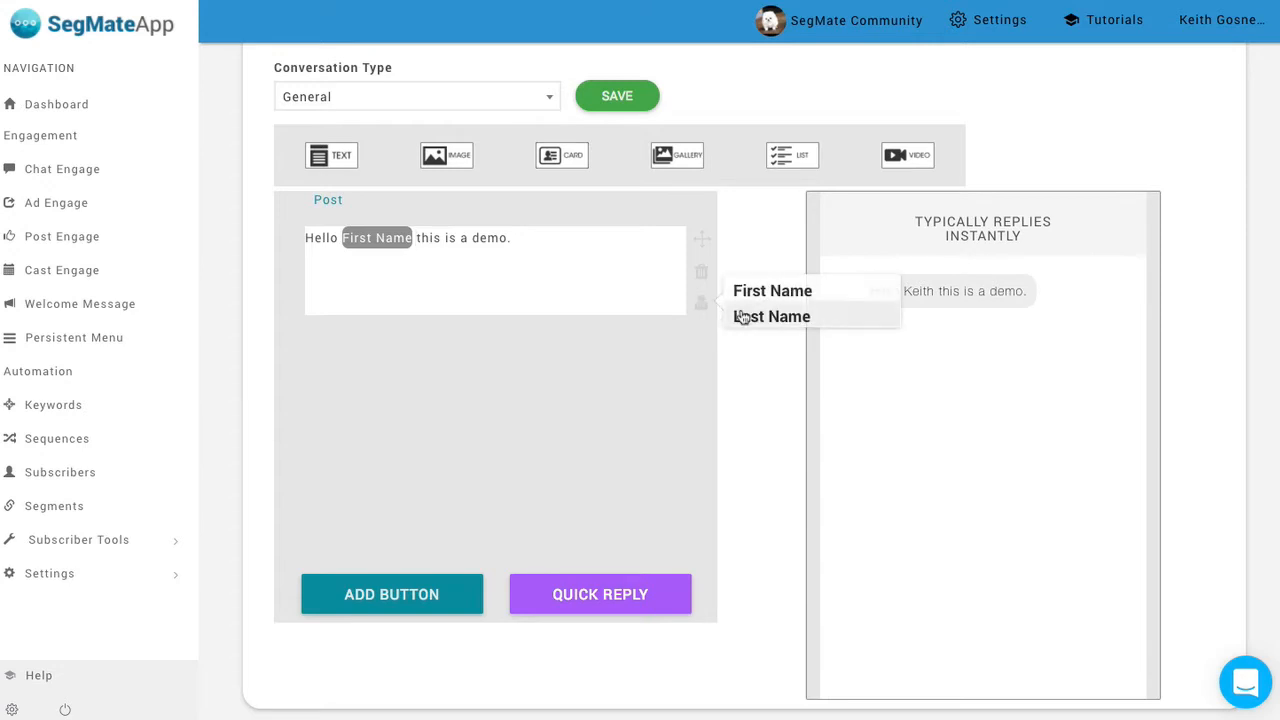
click(743, 316)
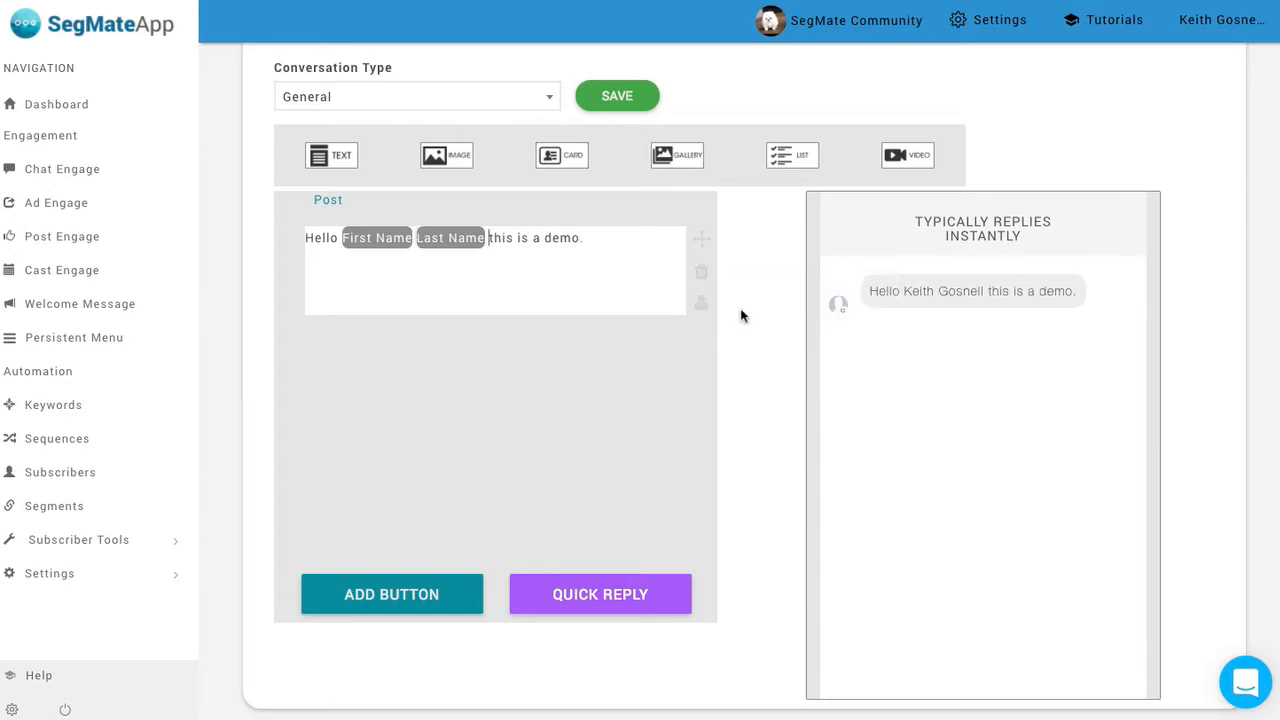
Check the fallback settings of both name variables and set the First Name fallback to "Friend"
click(372, 242)
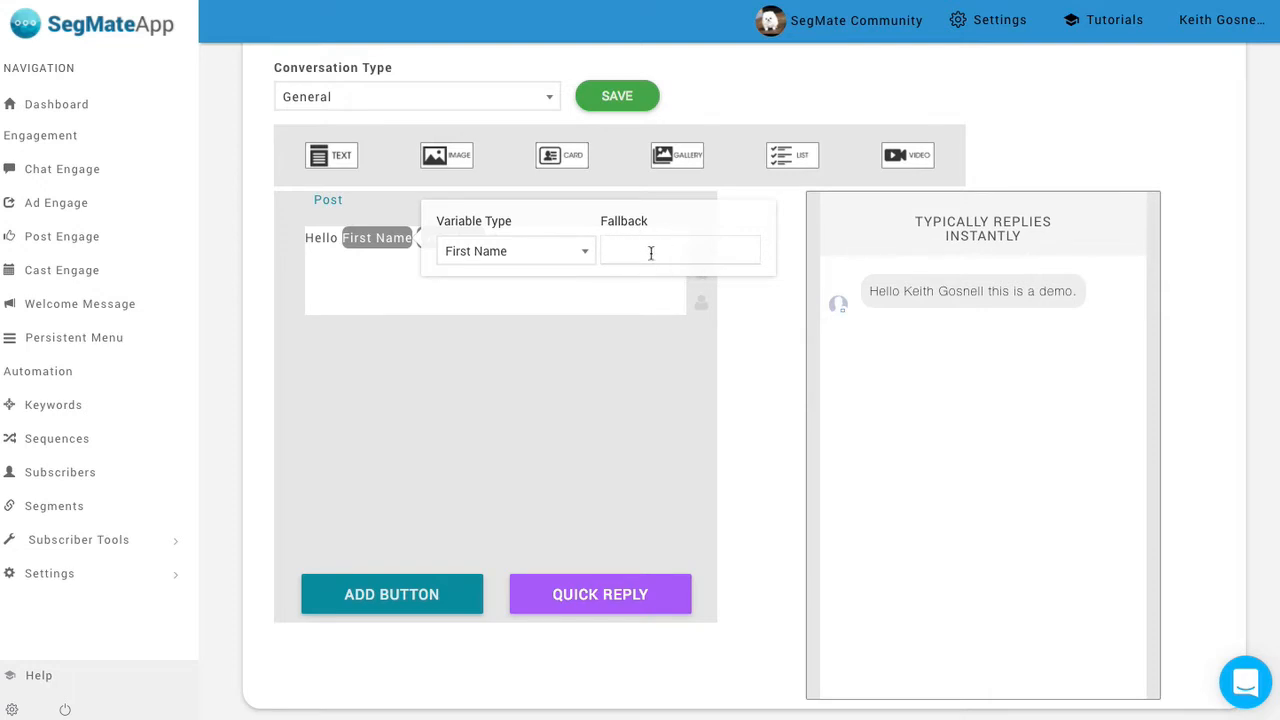
click(753, 305)
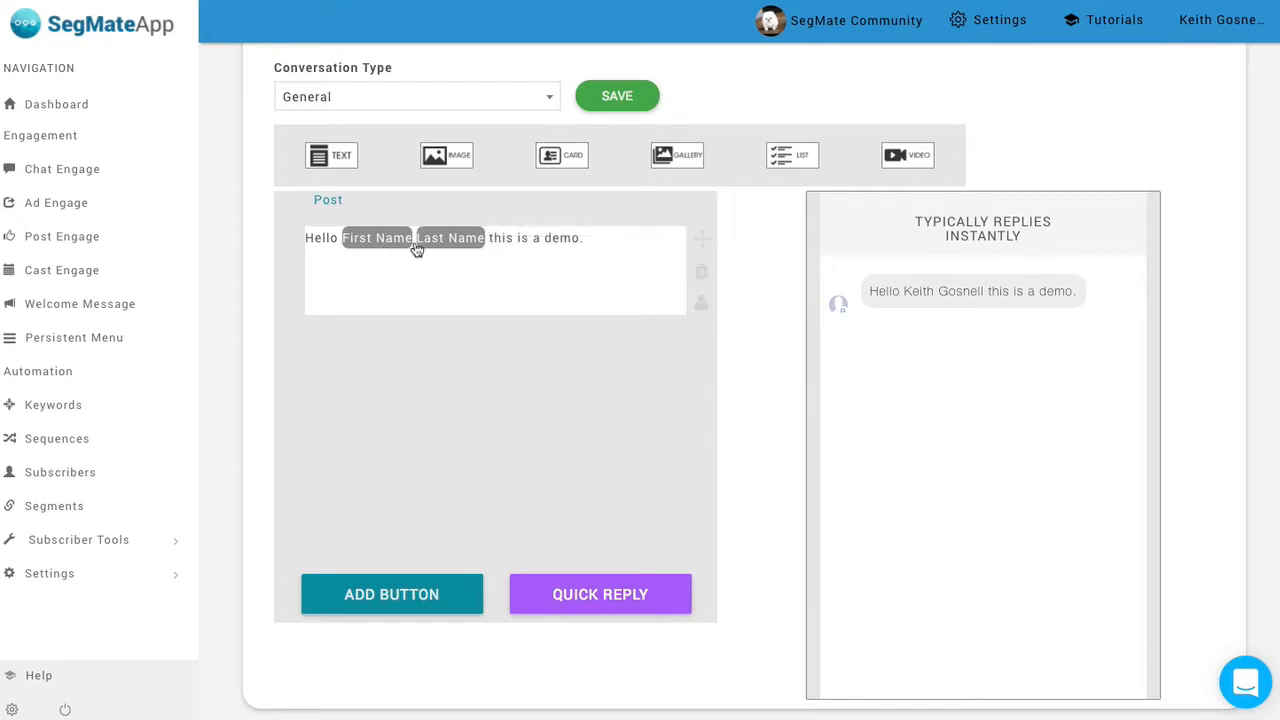
click(440, 240)
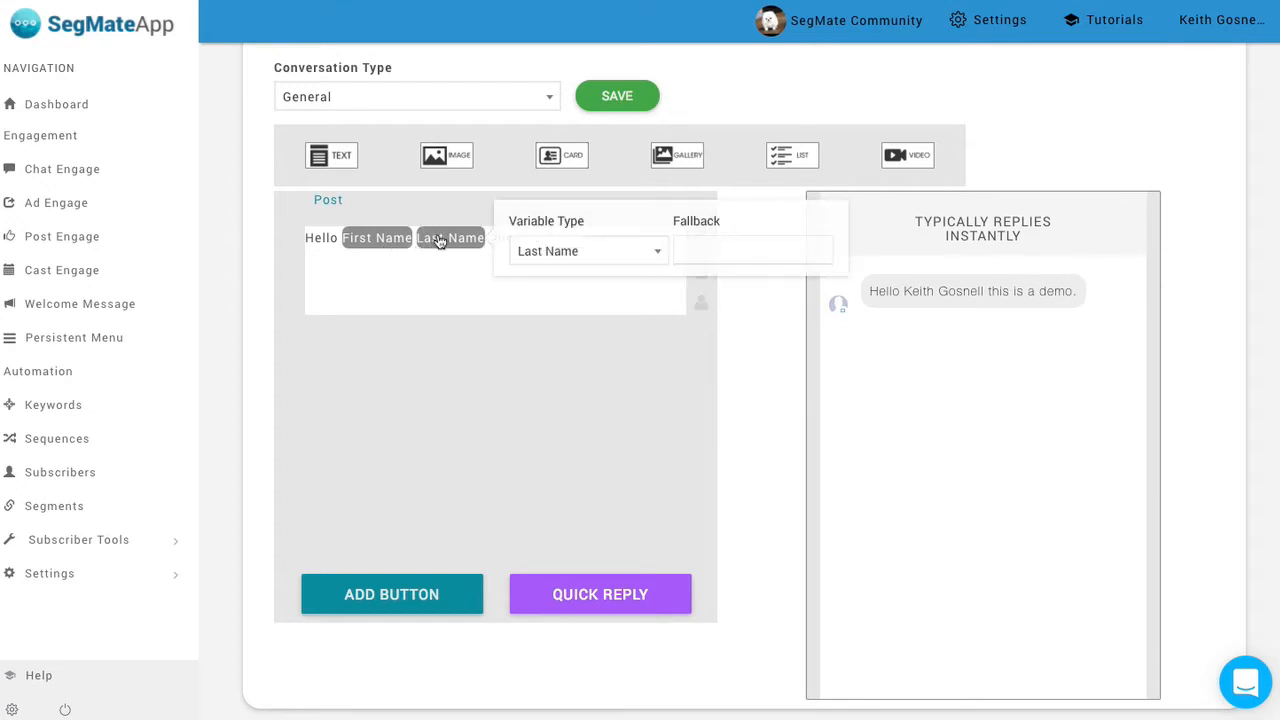
click(744, 302)
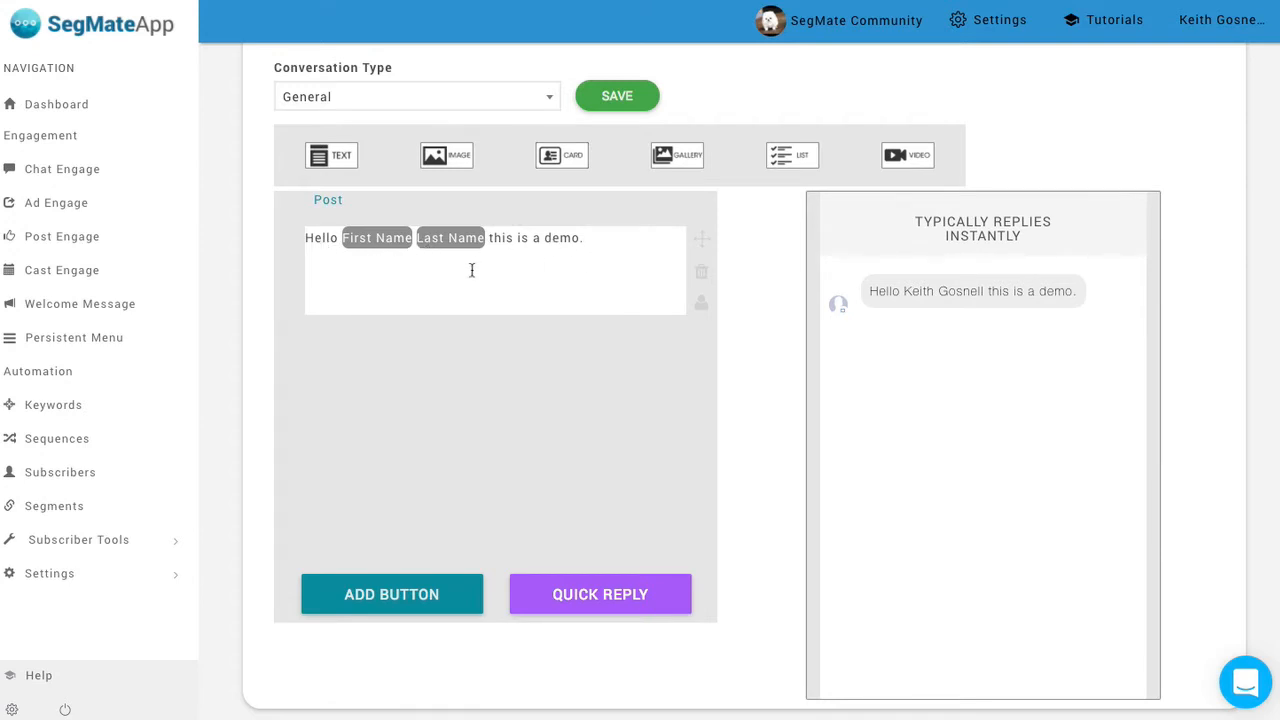
click(372, 243)
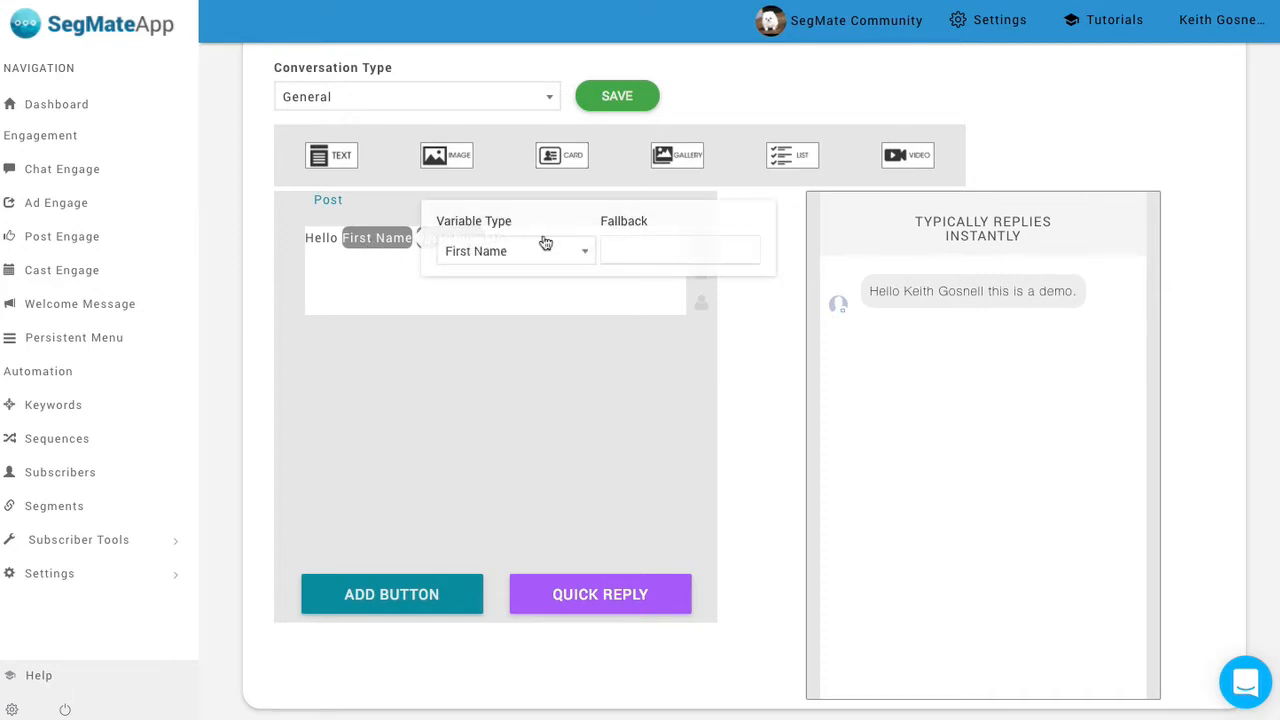
click(619, 251)
text(Friend)
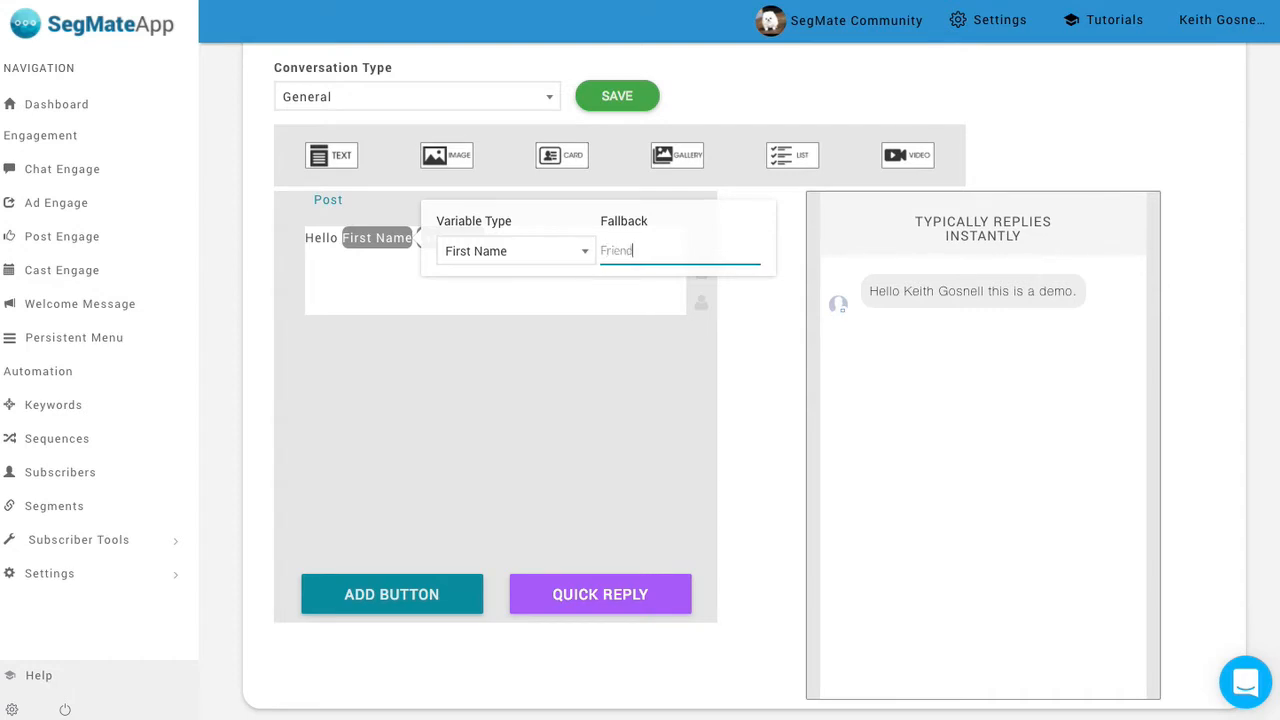
click(757, 316)
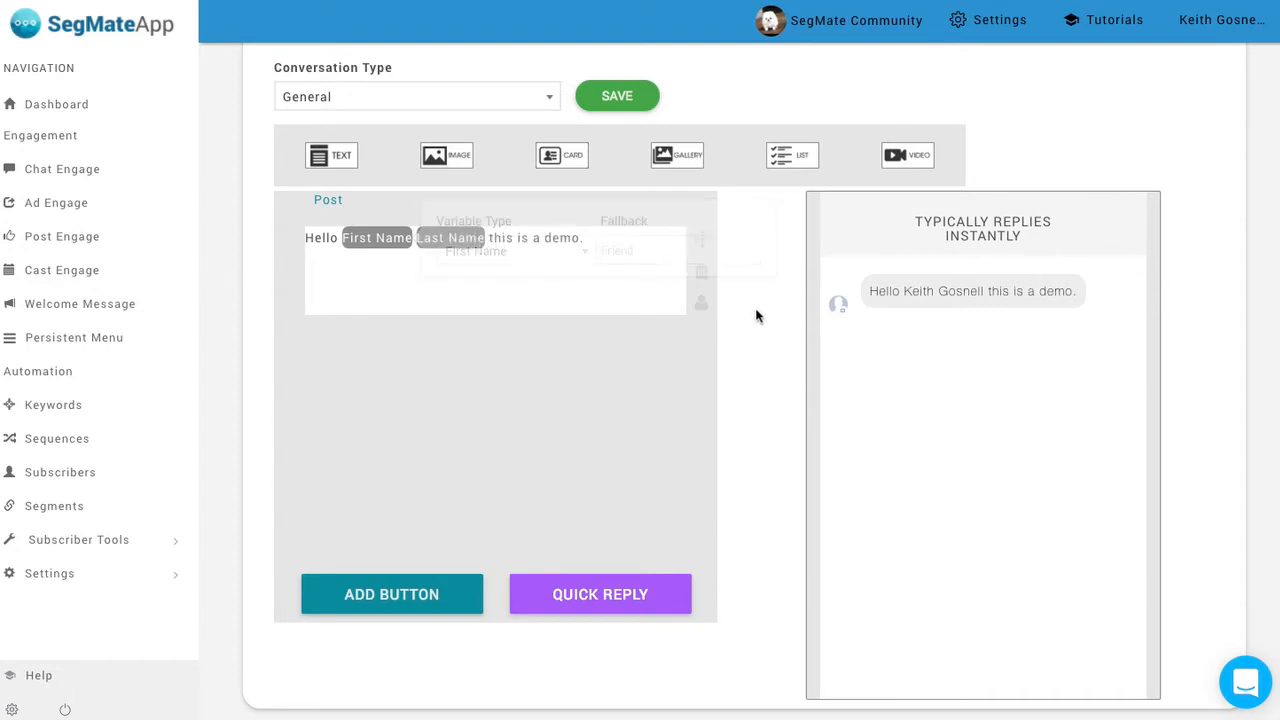
click(381, 242)
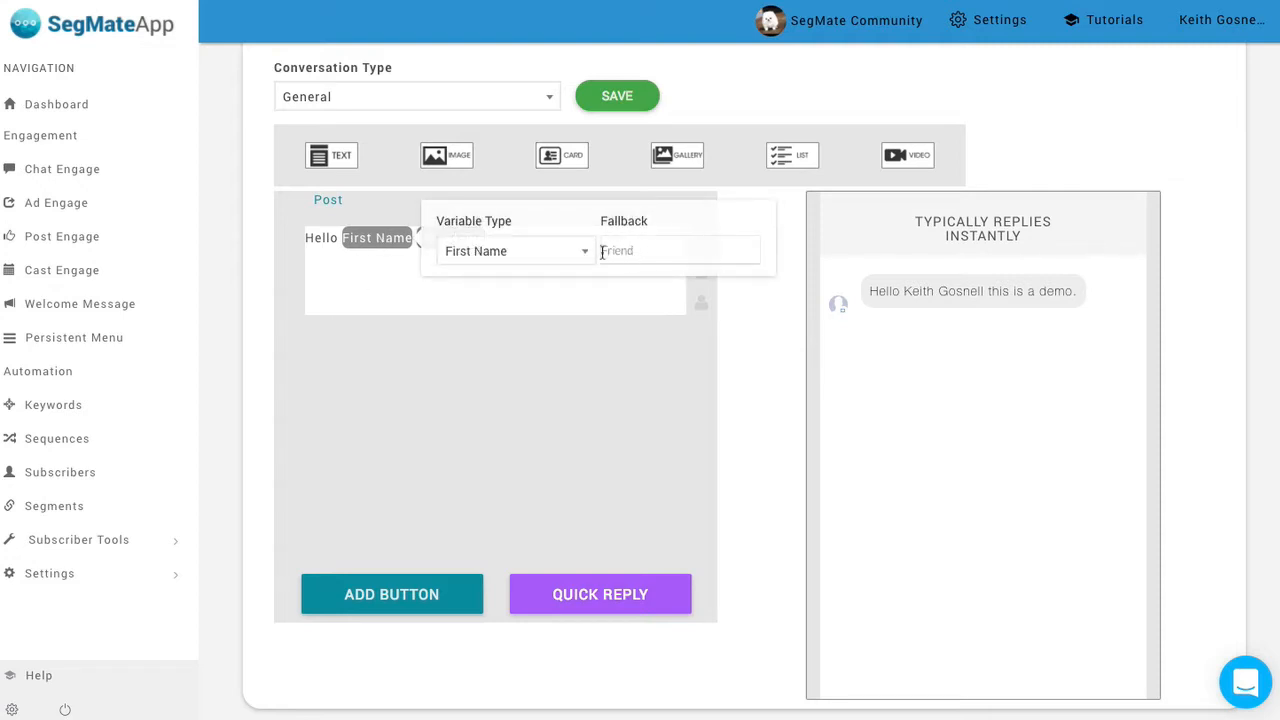
click(749, 314)
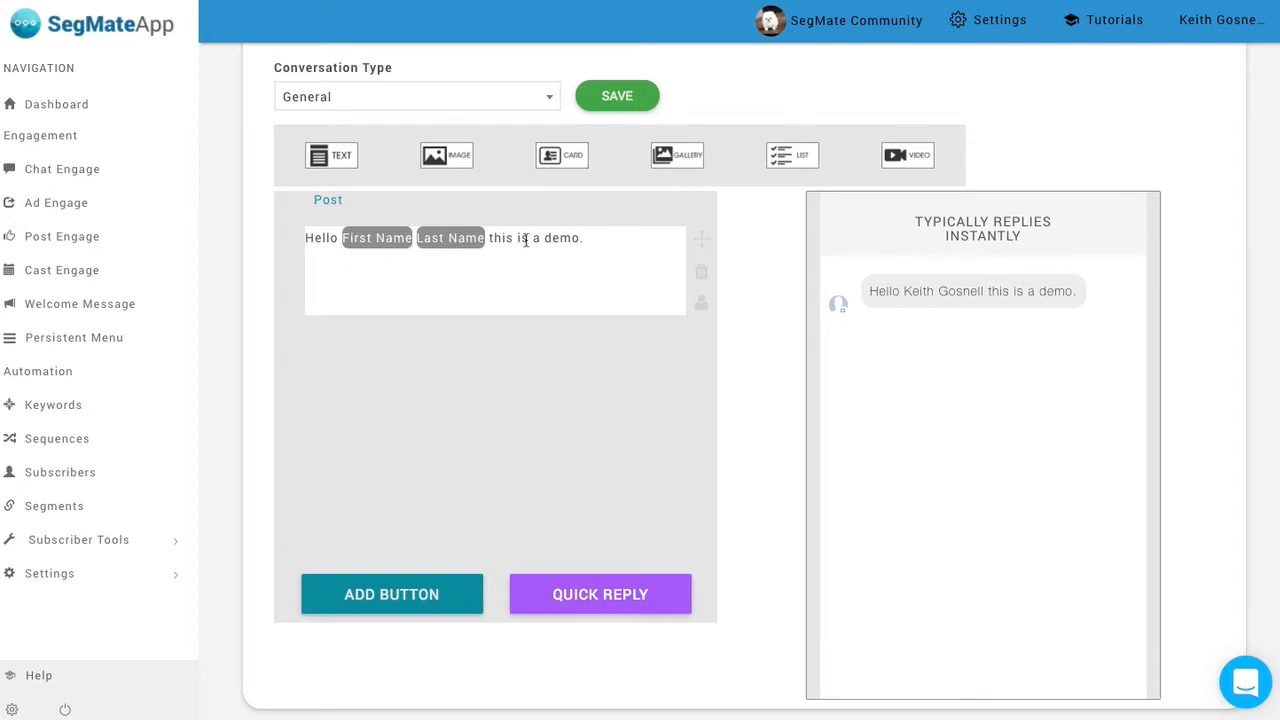
Add a button labelled "Next" to the greeting that replies with a newly created message
click(387, 598)
click(583, 382)
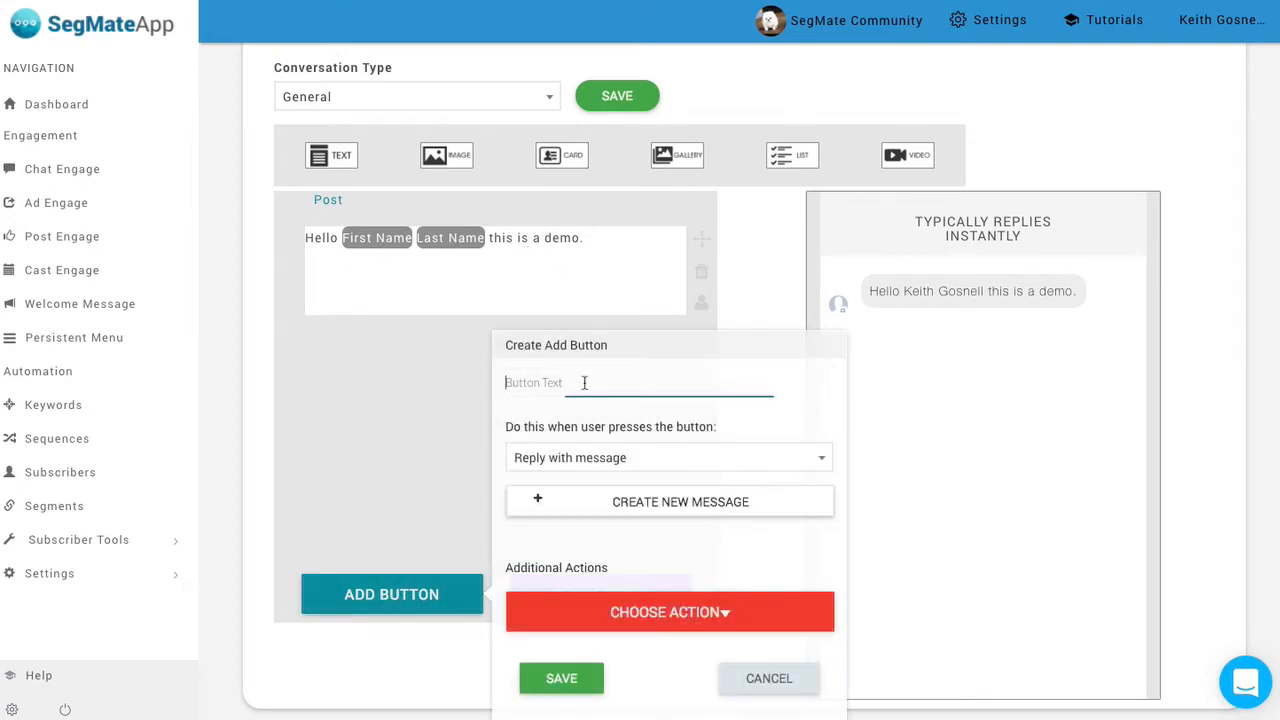
text(Next)
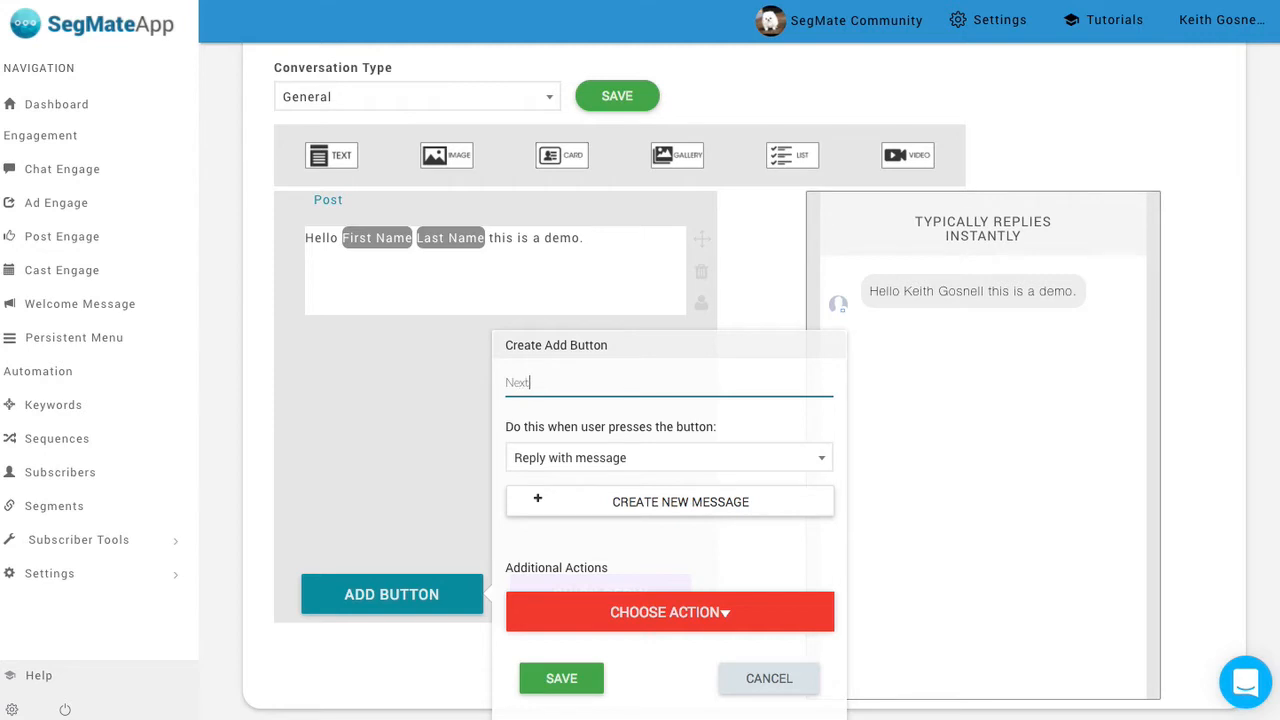
click(641, 510)
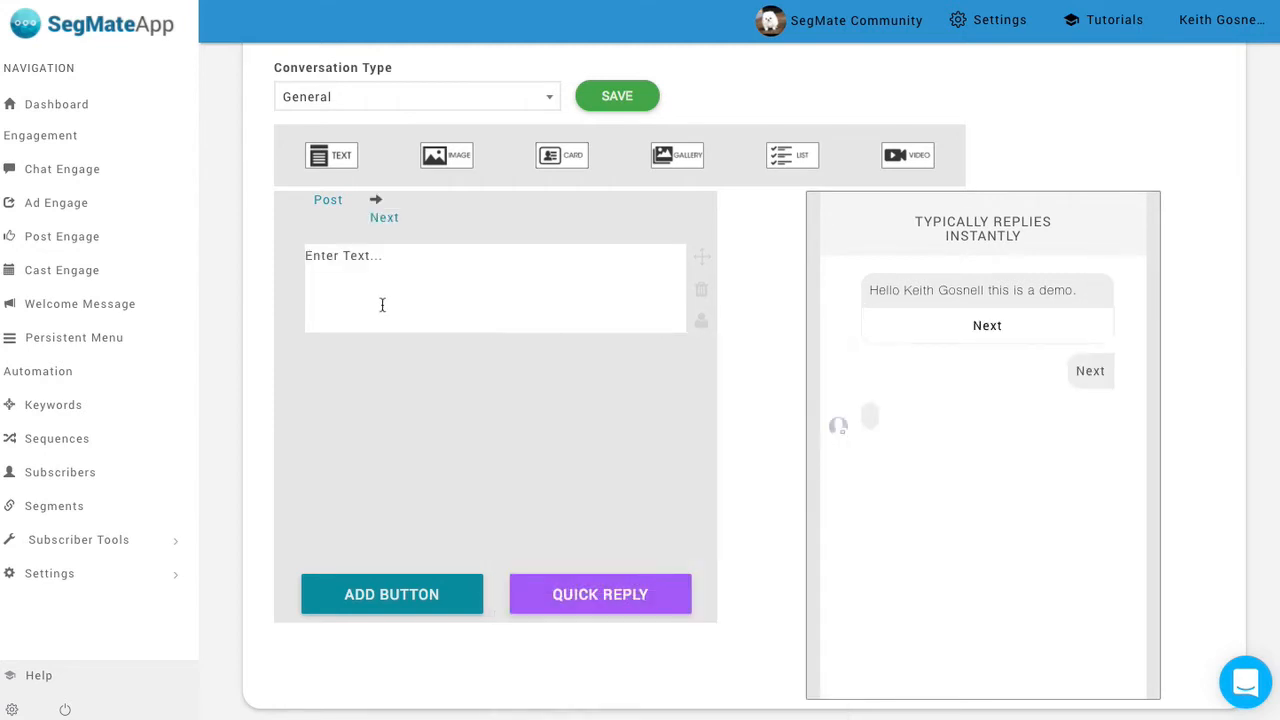
Write "Thanks for clicking you rock" followed by the First Name variable in the reply message and check the variable's settings
click(376, 279)
text(T)
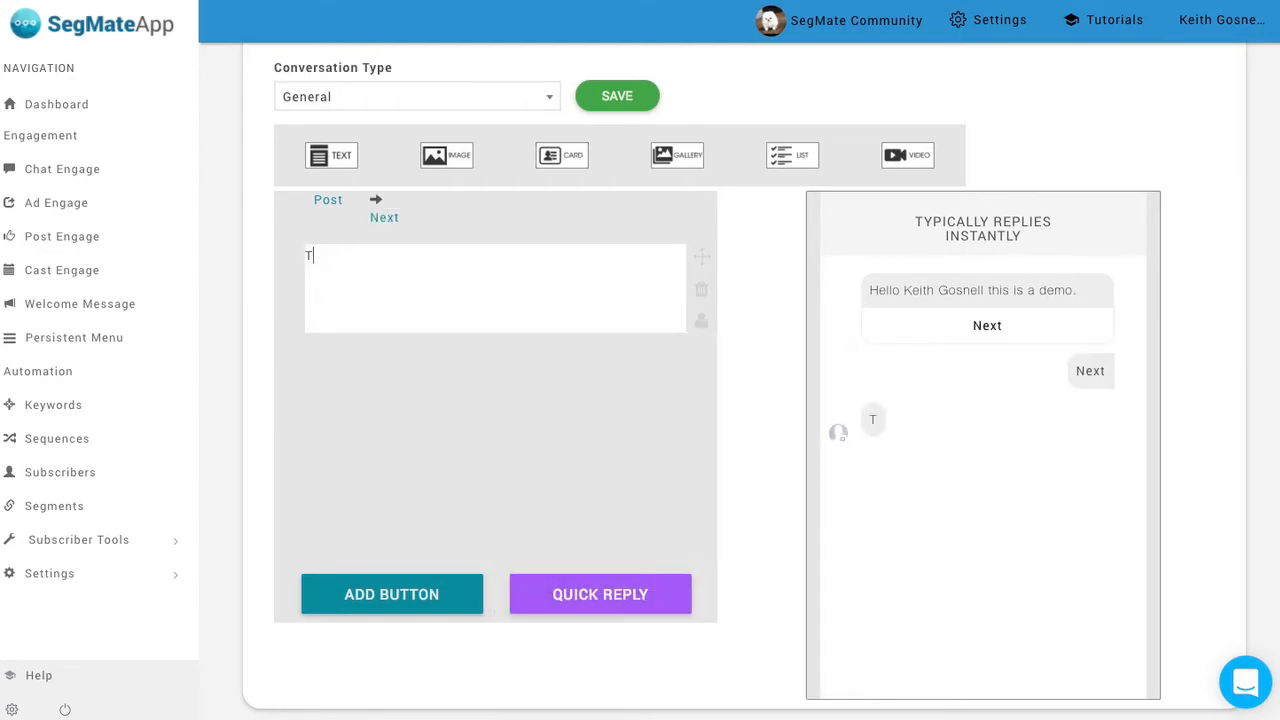
text(hanks for clicking you rock)
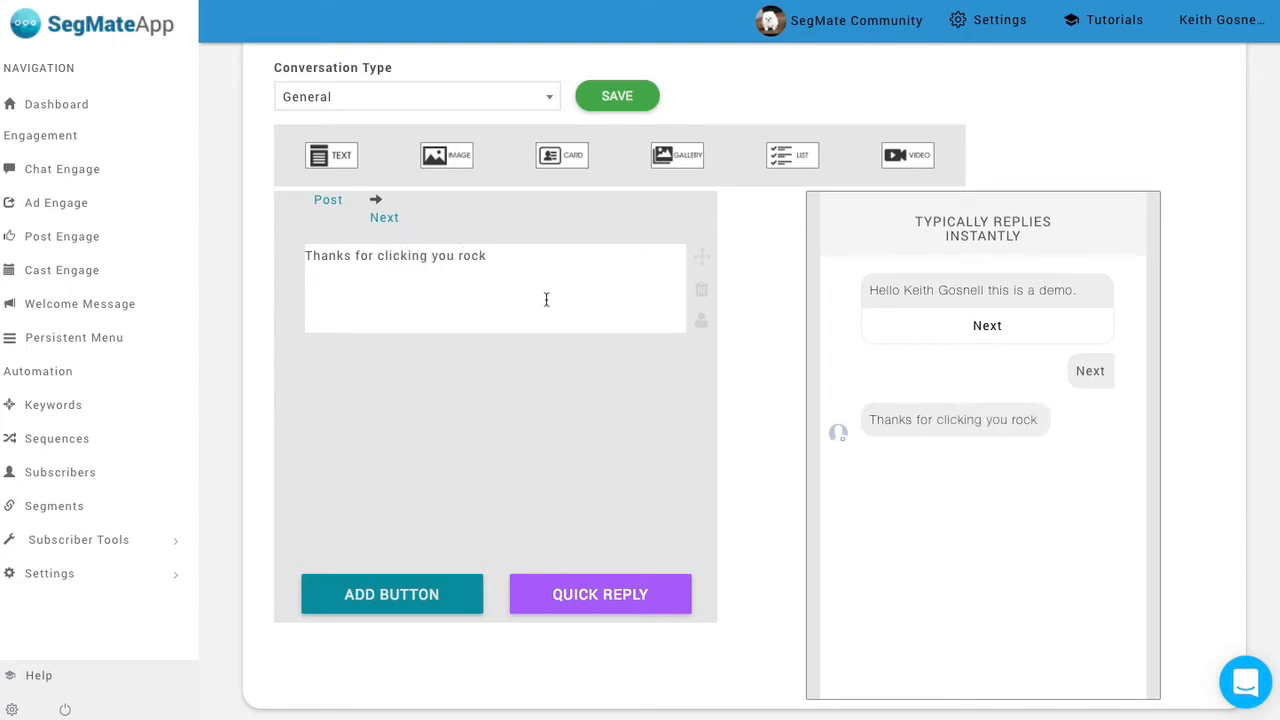
click(701, 321)
click(746, 314)
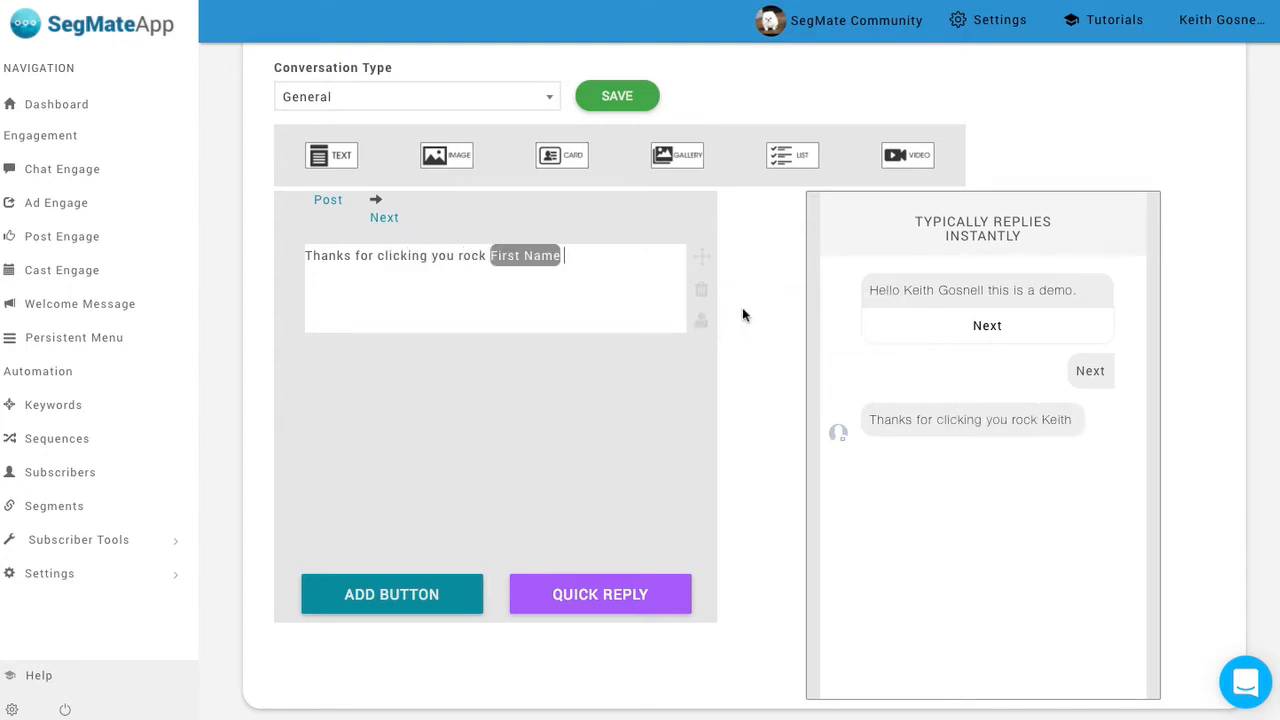
click(540, 262)
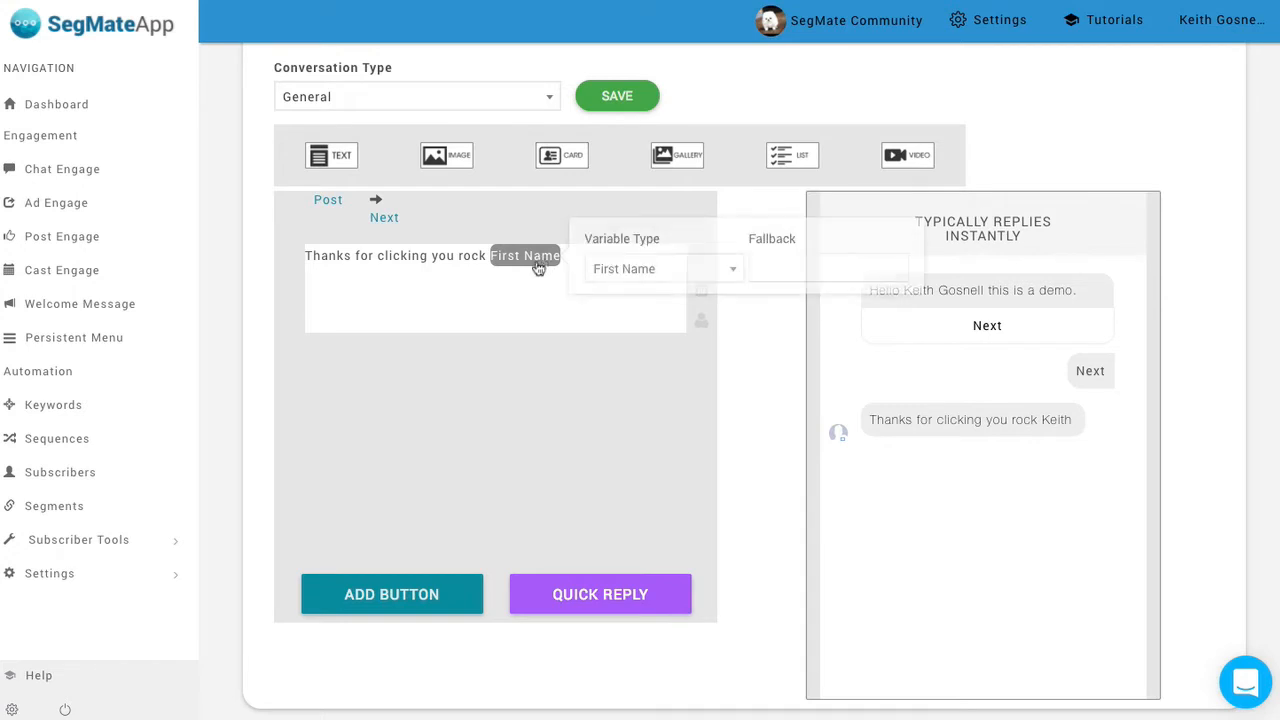
click(767, 339)
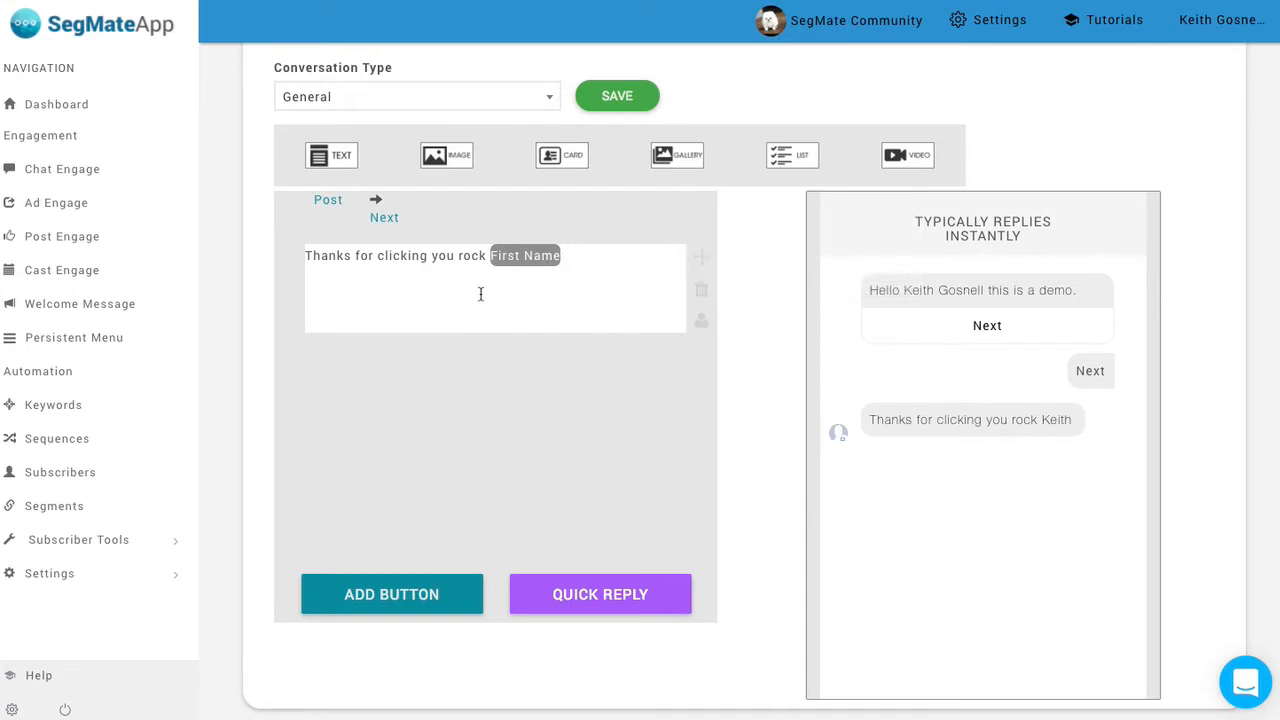
Name the conversation "Demo personalization" and save it
scroll(480, 291, up, 3)
click(340, 177)
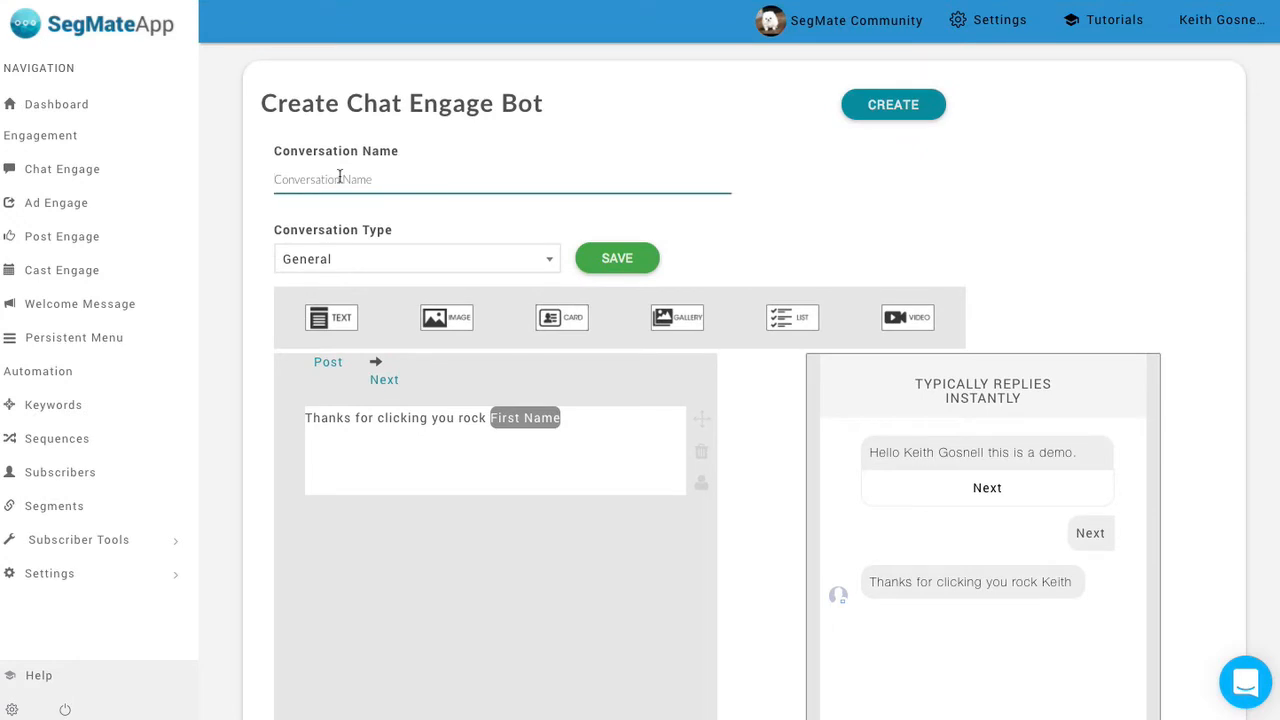
text(Demo personalization)
click(628, 263)
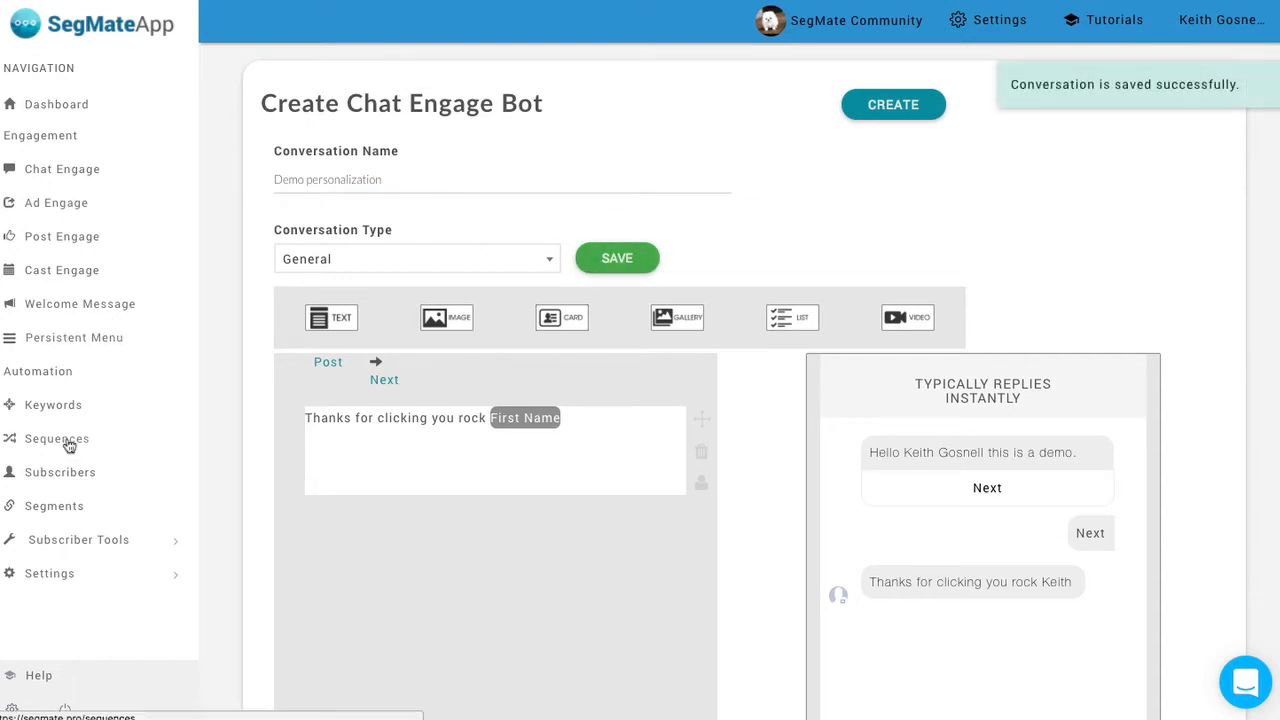
Remove the keywords urls, testit, ttt, fallback and dynamic from the keyword list and save the changes
click(78, 408)
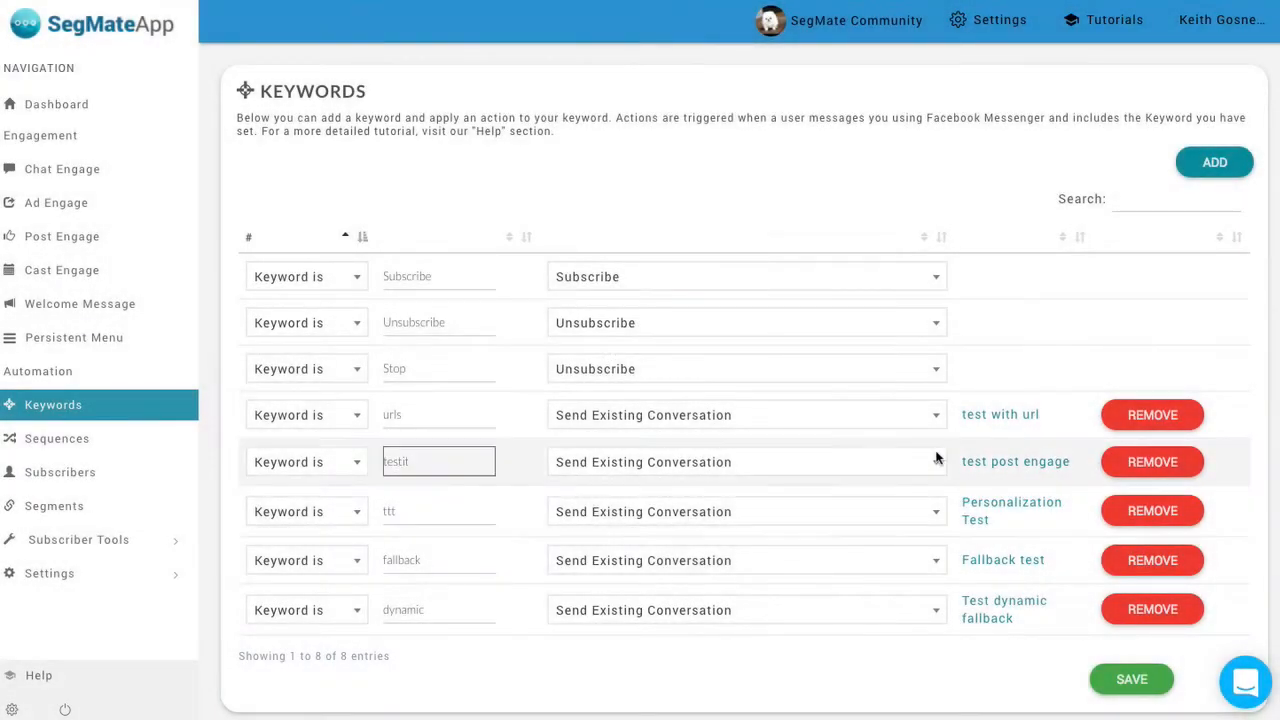
click(1141, 416)
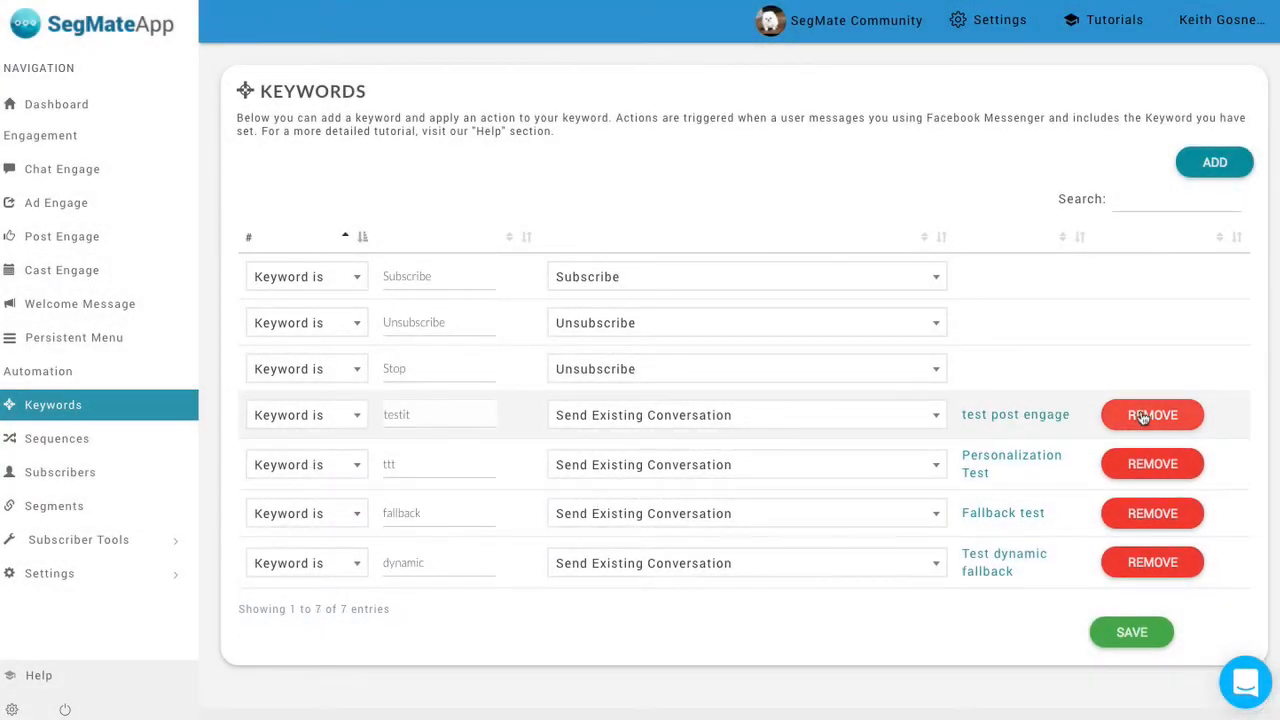
click(1142, 416)
click(1143, 417)
click(1143, 417)
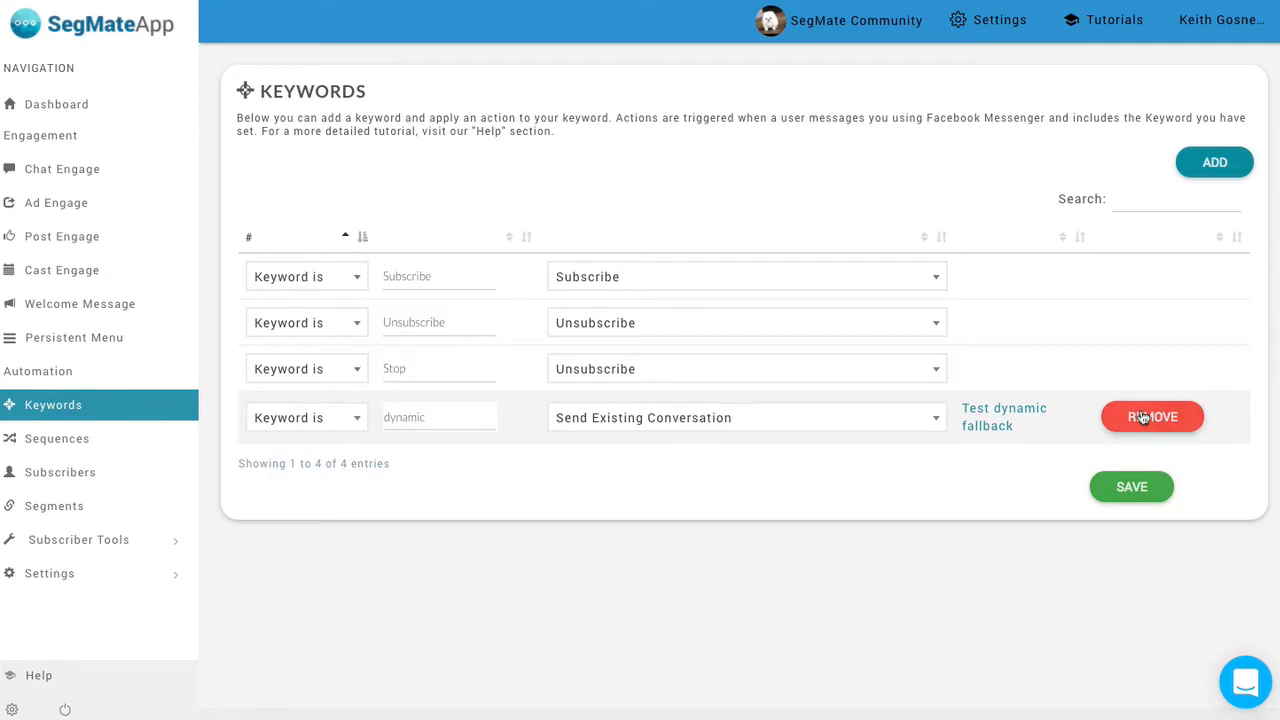
click(1150, 415)
click(1127, 438)
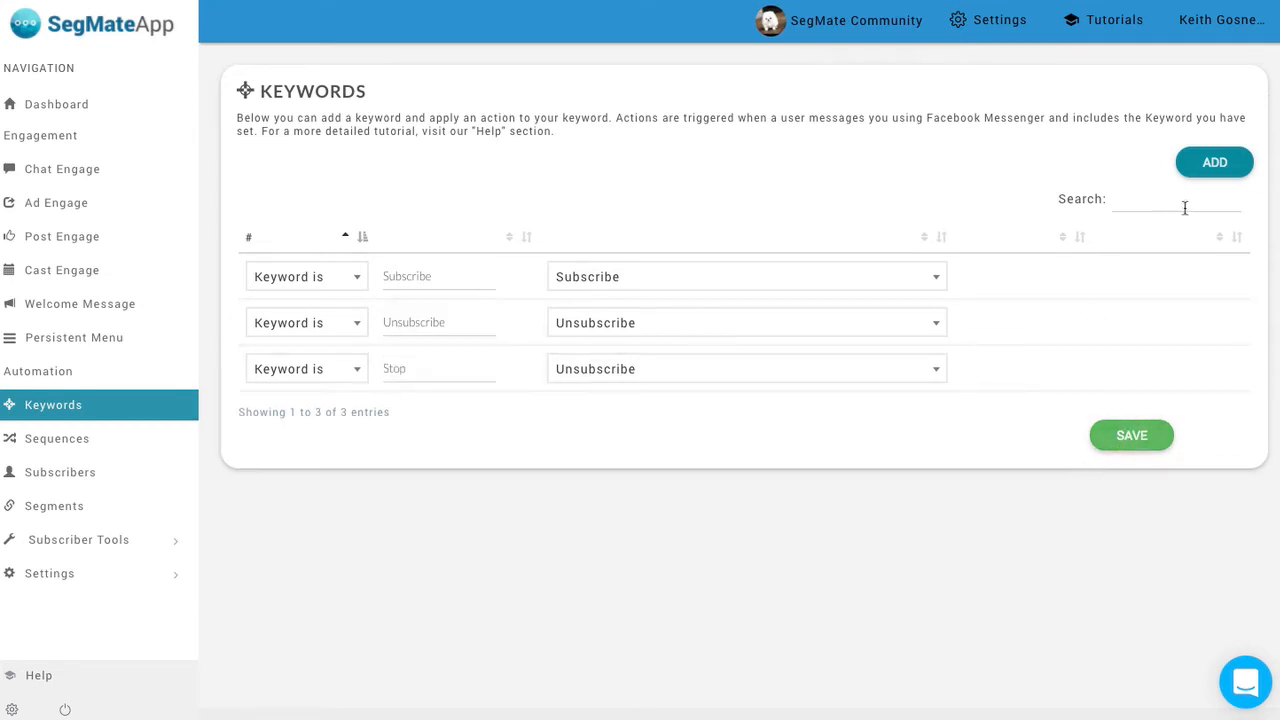
Add a new keyword "fallback" with the action Select Chat Engage Bot
click(1211, 161)
click(467, 418)
text(fallback)
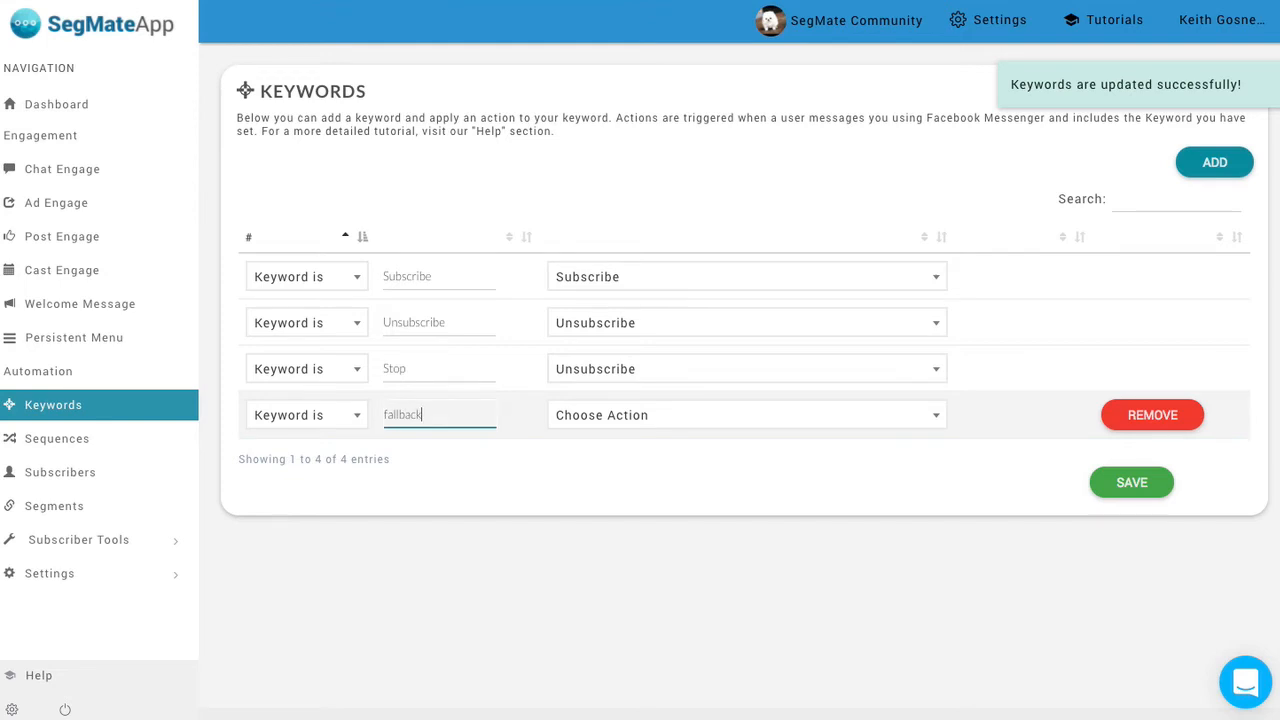
click(685, 416)
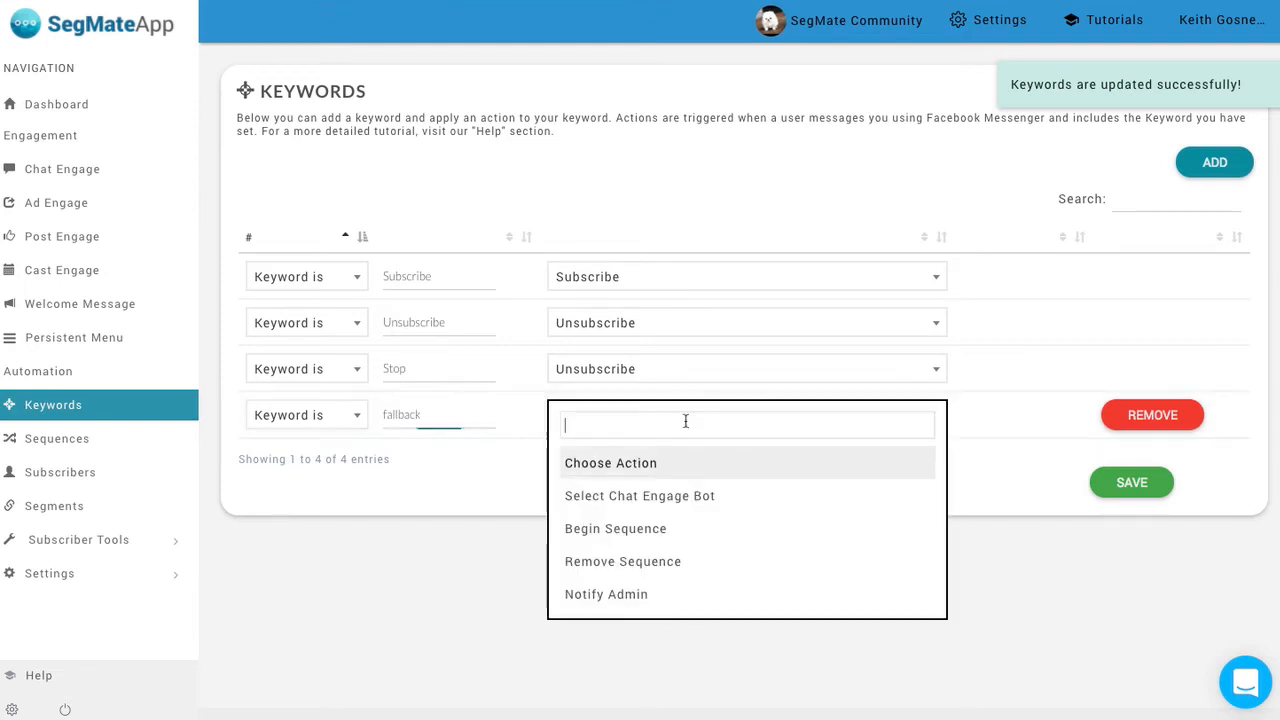
click(673, 497)
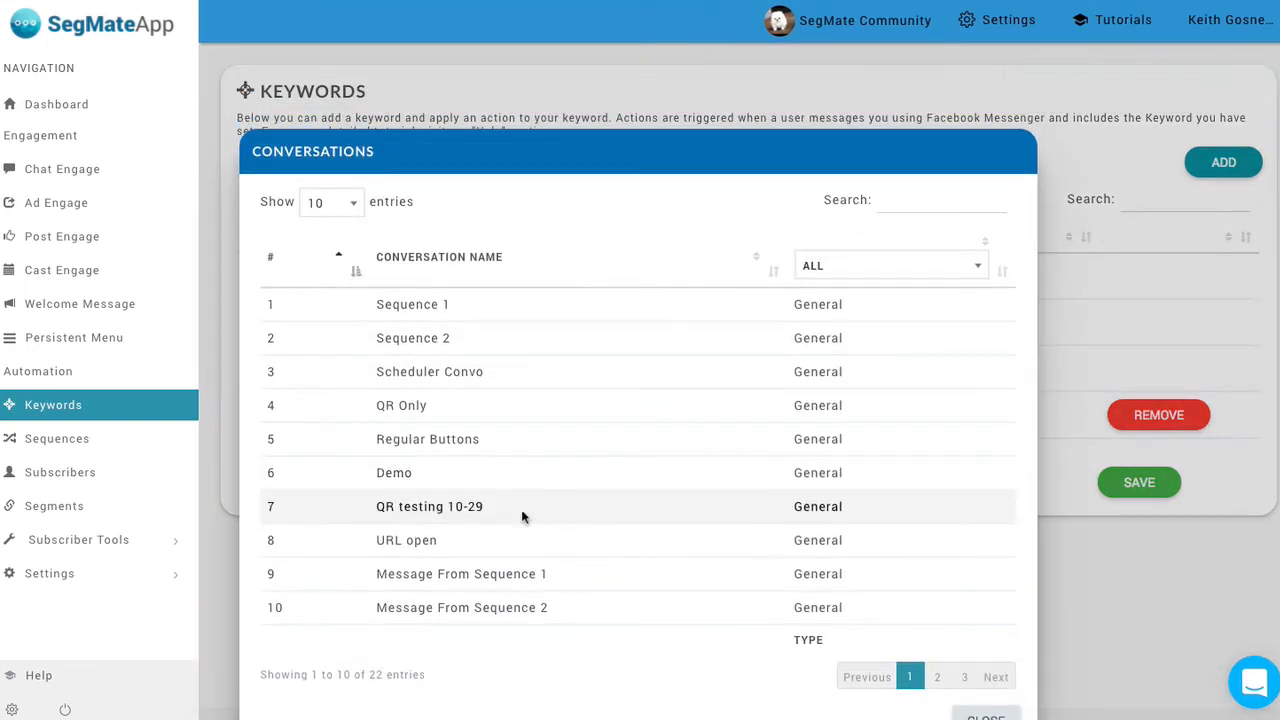
Assign the Demo personalization conversation to the fallback keyword and save the keywords
click(338, 208)
click(324, 284)
scroll(546, 398, down, 5)
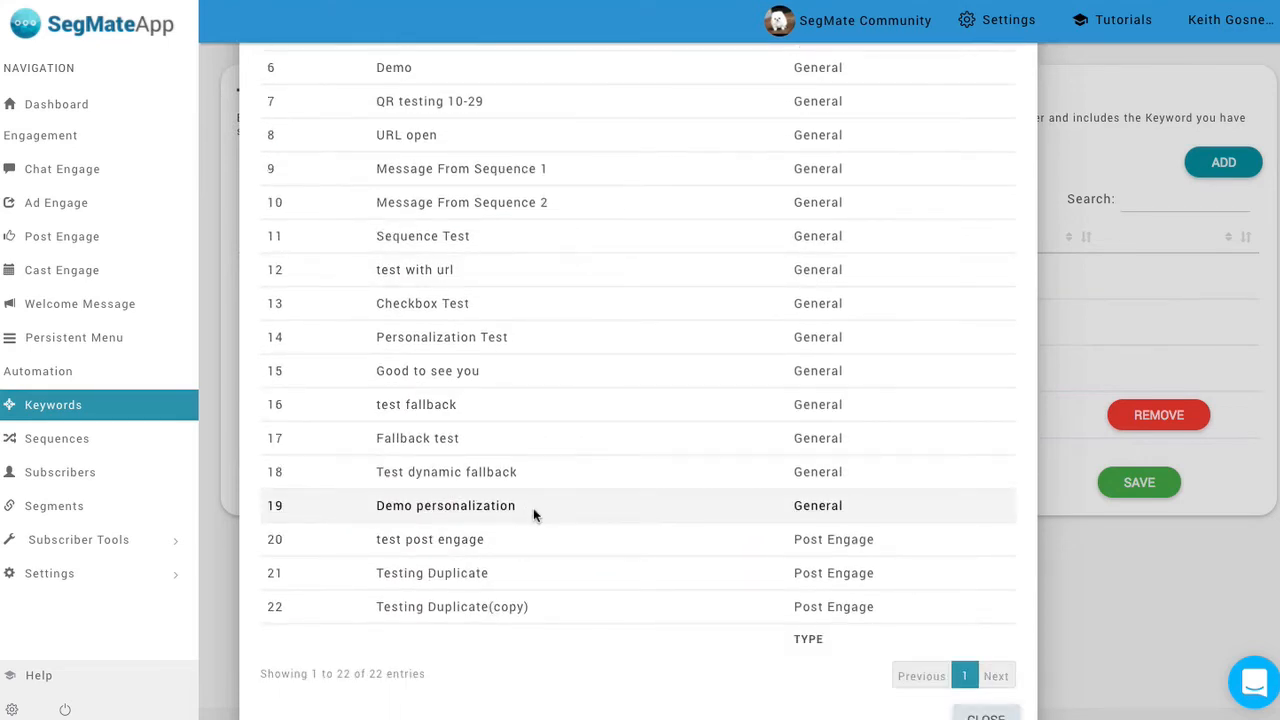
scroll(538, 510, up, 3)
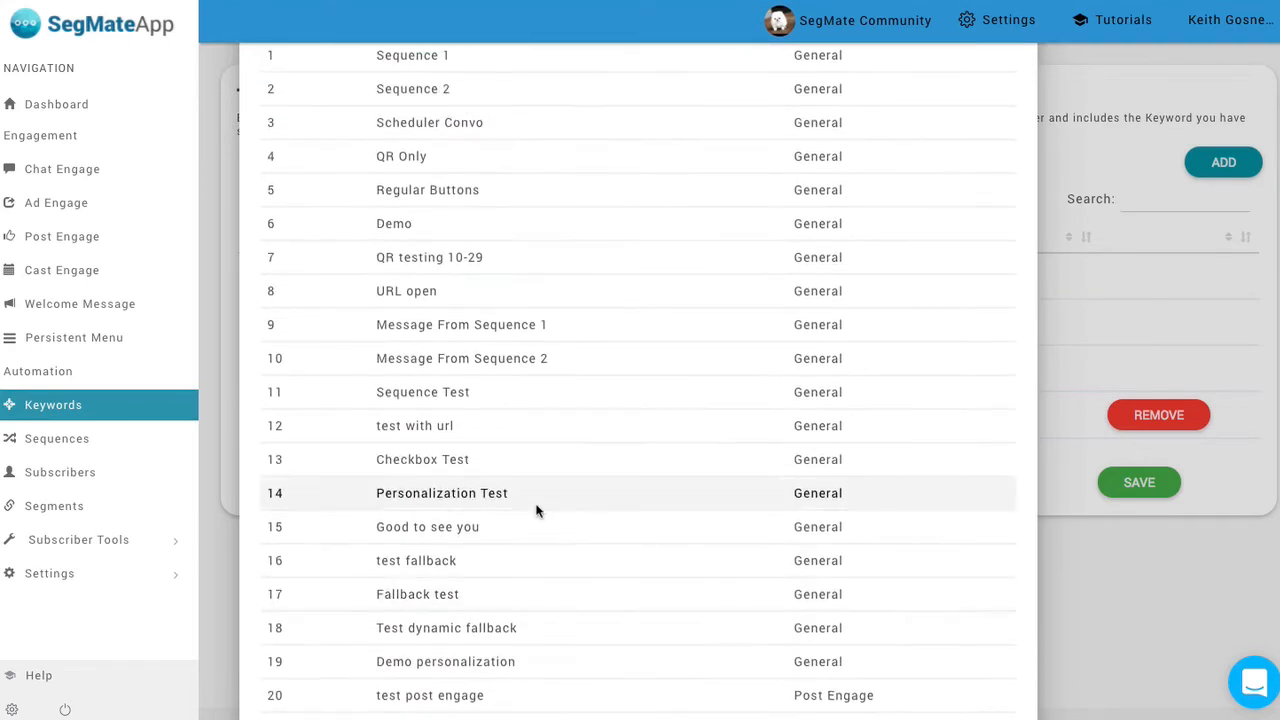
scroll(543, 500, down, 3)
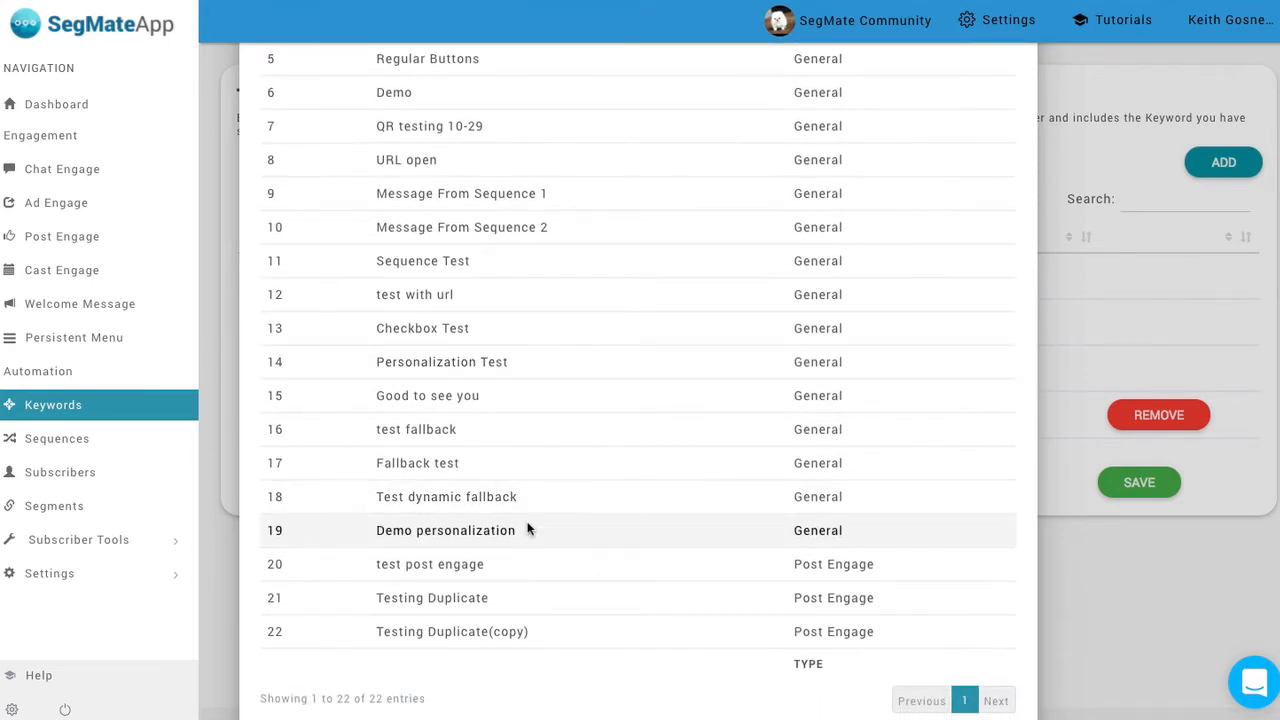
click(528, 530)
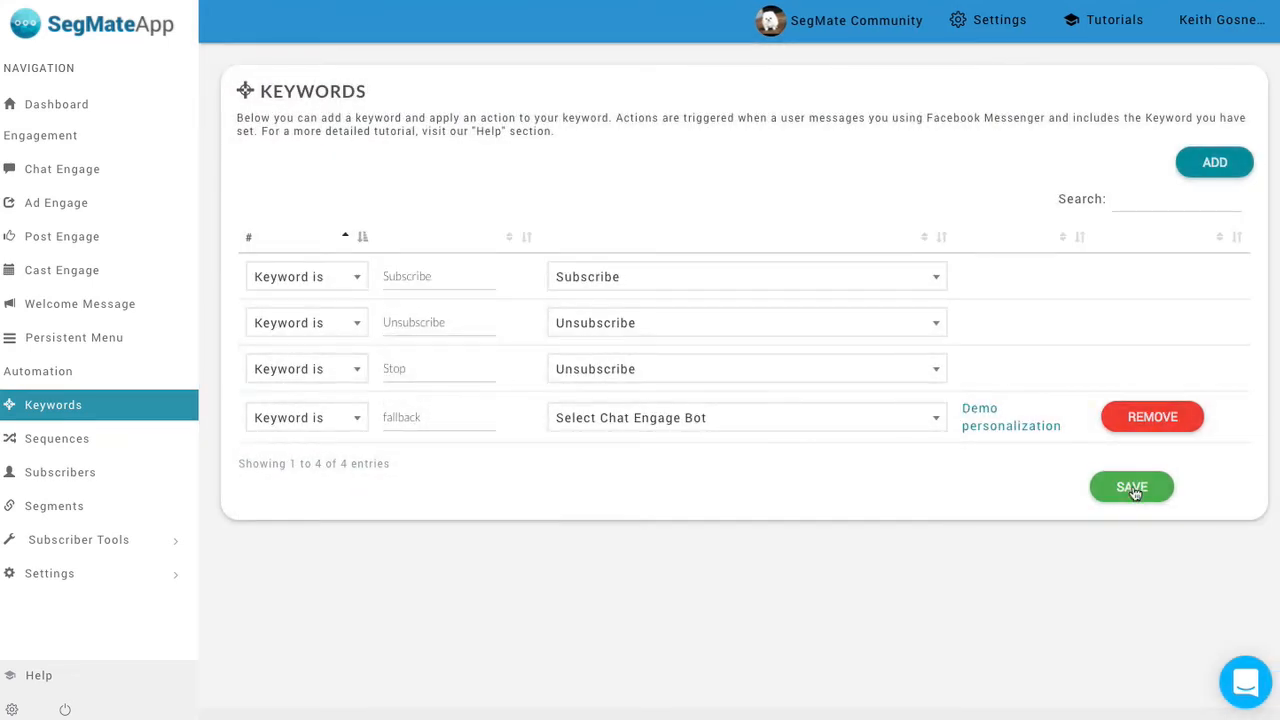
click(1131, 488)
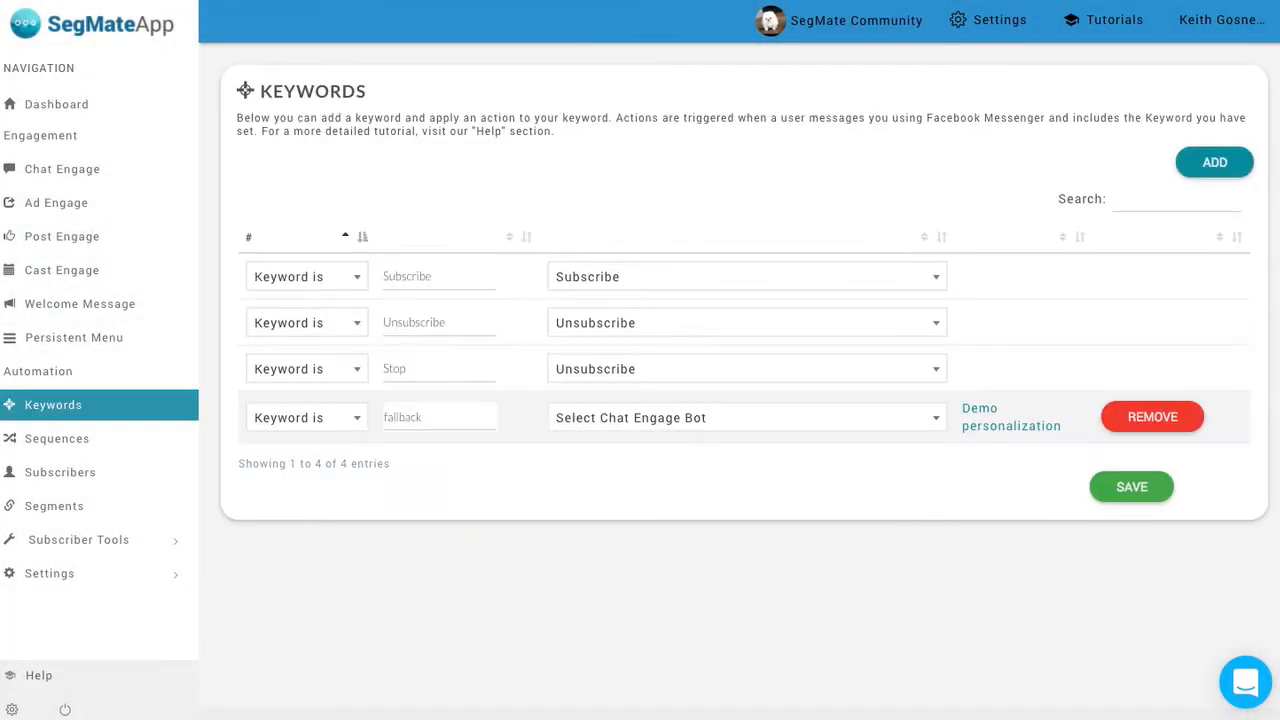
click(1130, 489)
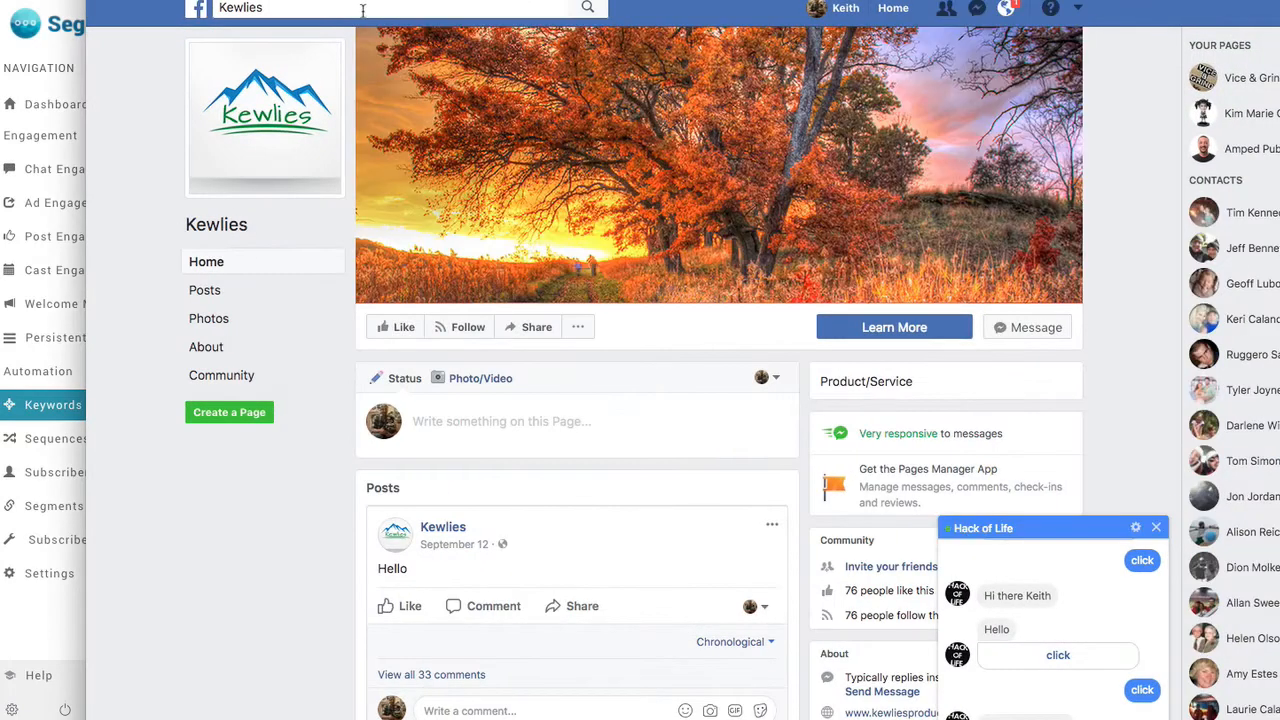
Switch to Facebook, search for "segmate community" and open the SegMate Community page
click(300, 8)
text(s)
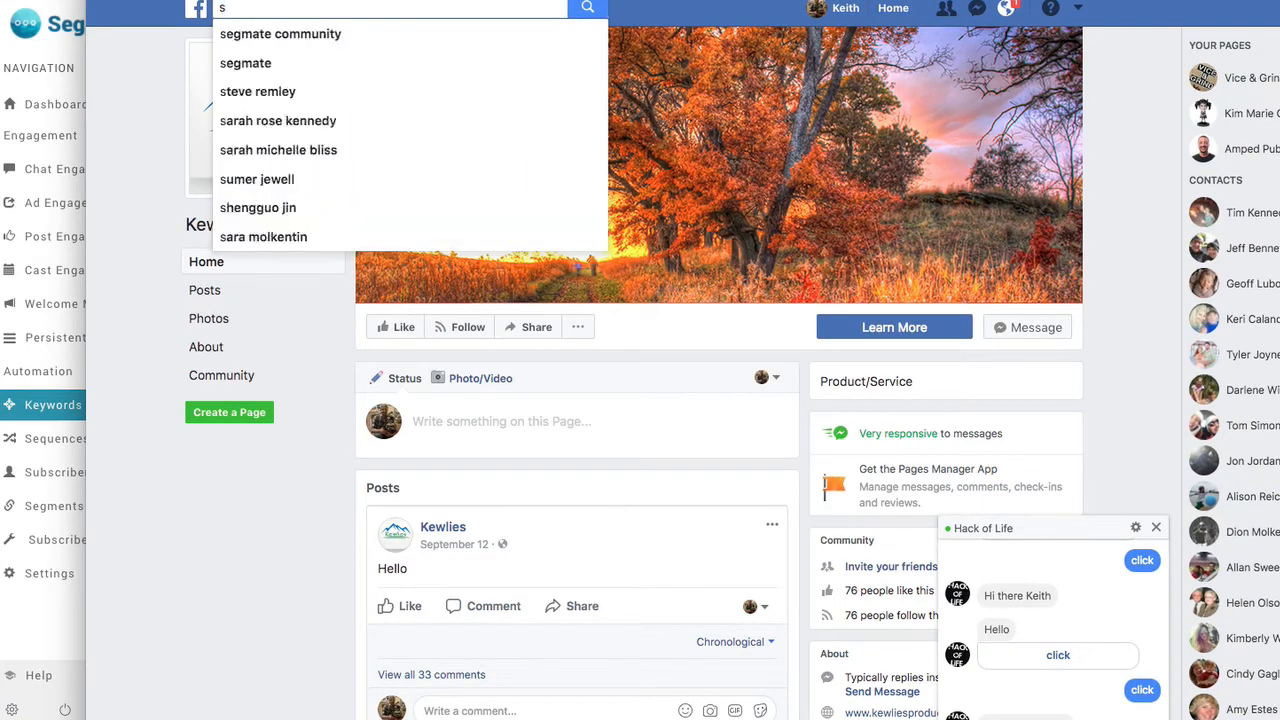
text(eg)
click(329, 34)
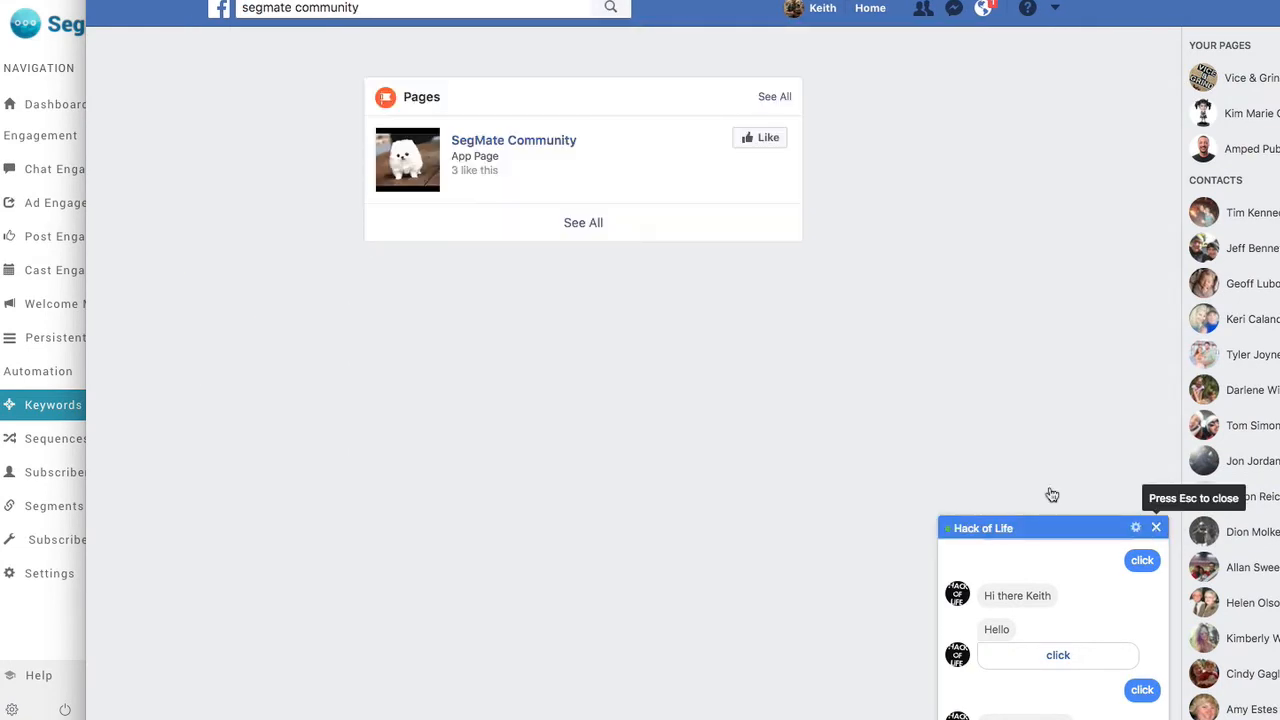
click(529, 143)
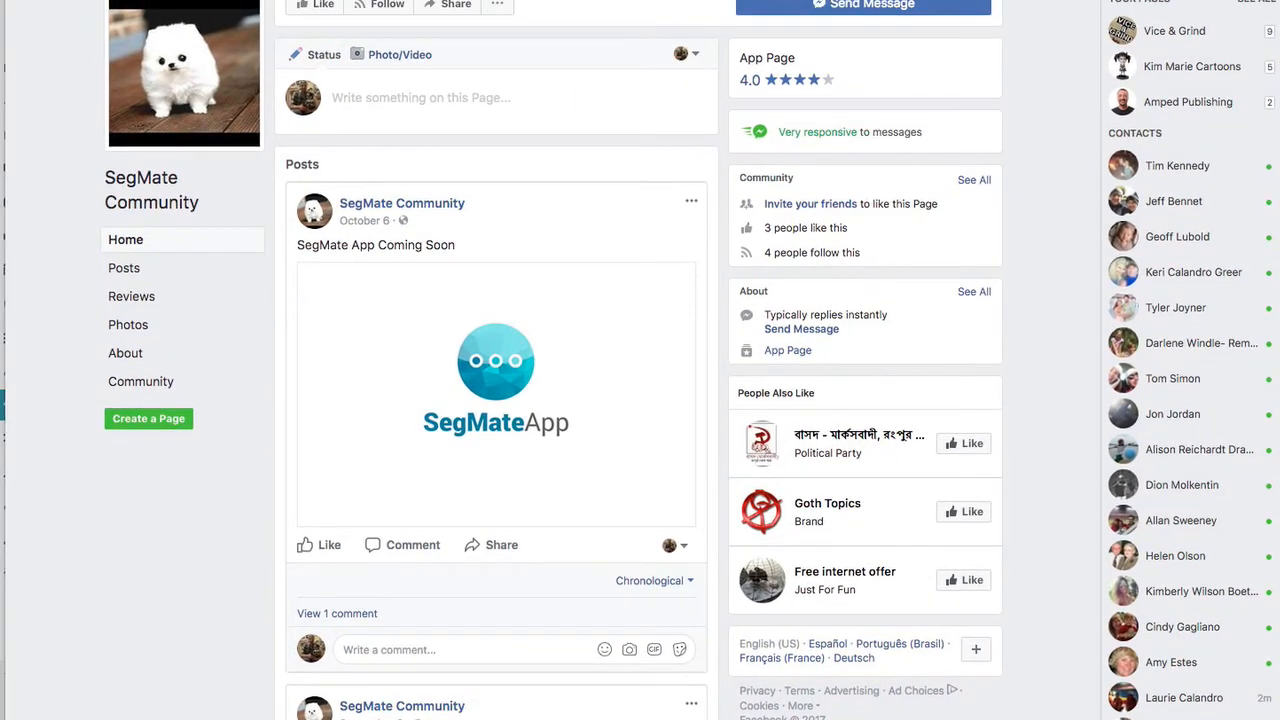
Message the page with the keyword "fallback" and answer the bot's greeting with Next to test the conversation
click(857, 8)
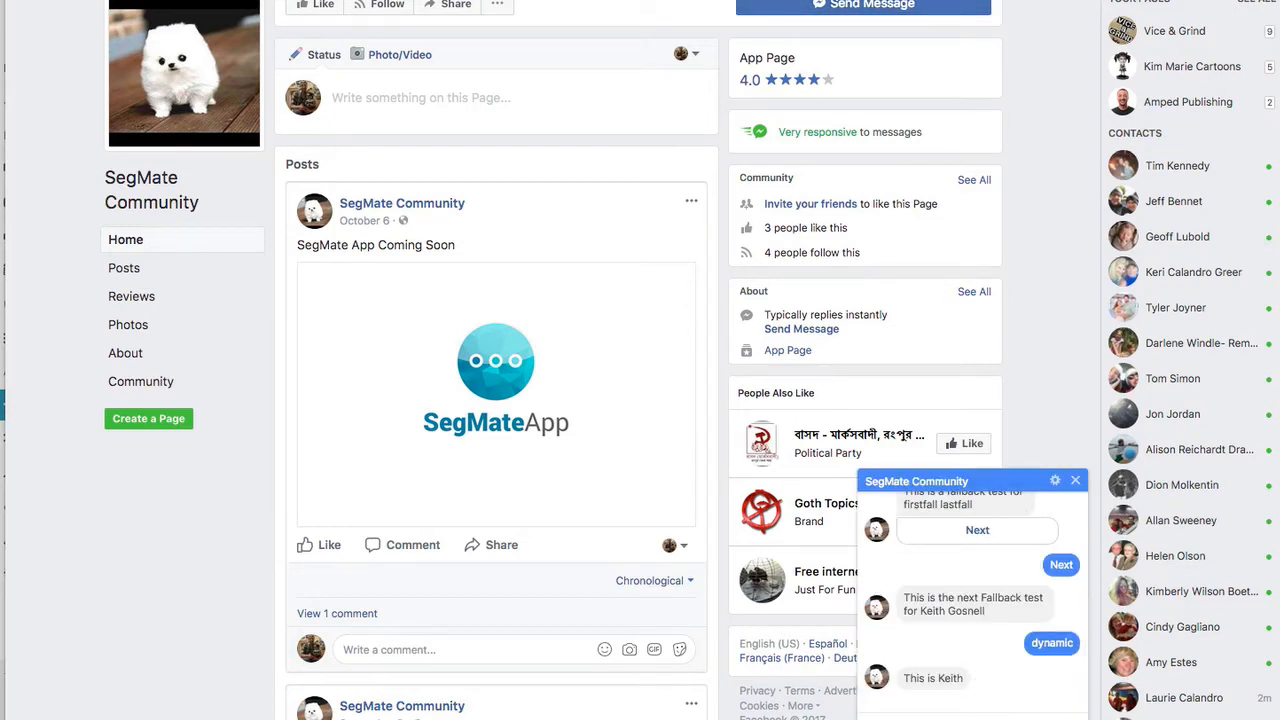
key(Return)
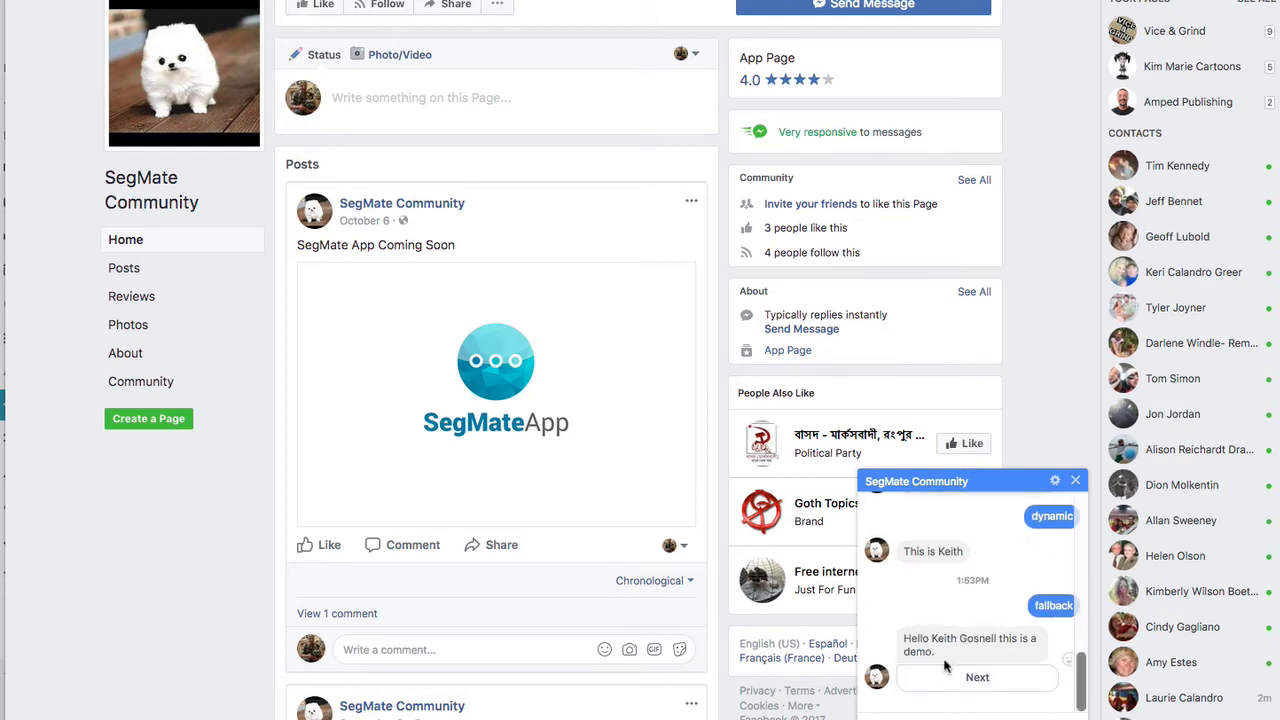
click(977, 679)
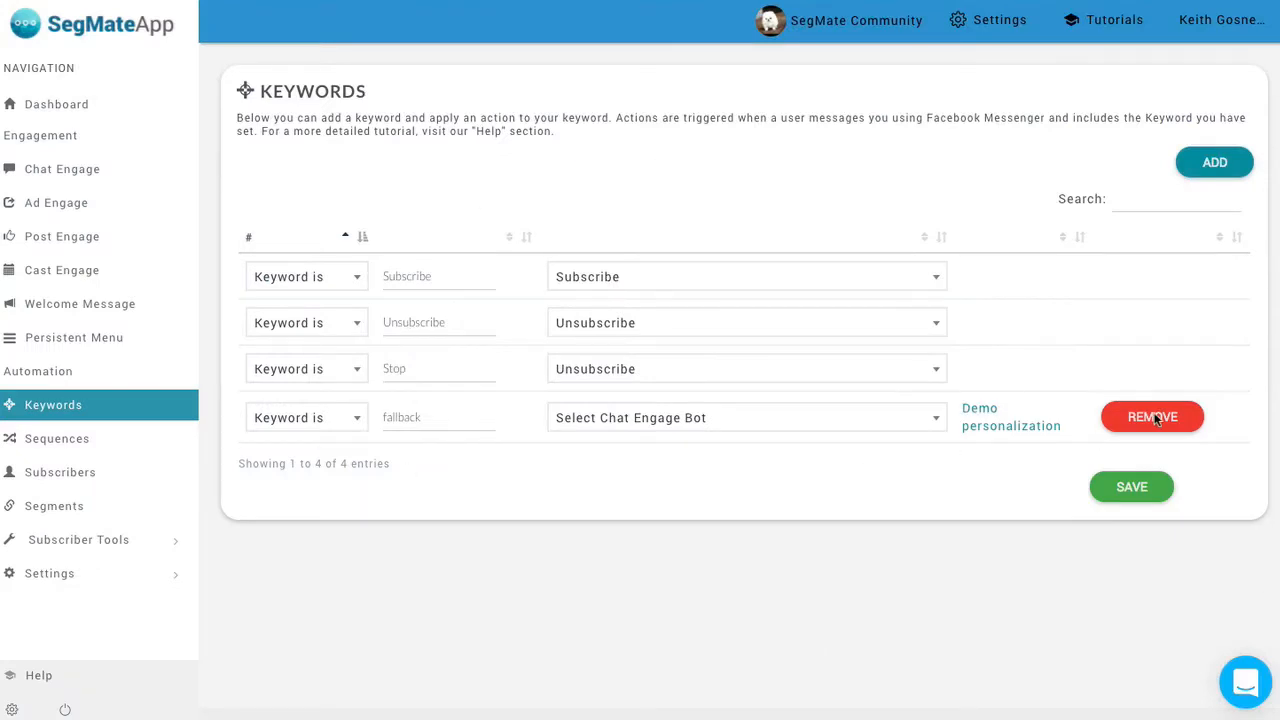
Return to SegMate, remove the fallback keyword and save the keyword list
click(1153, 417)
click(1131, 437)
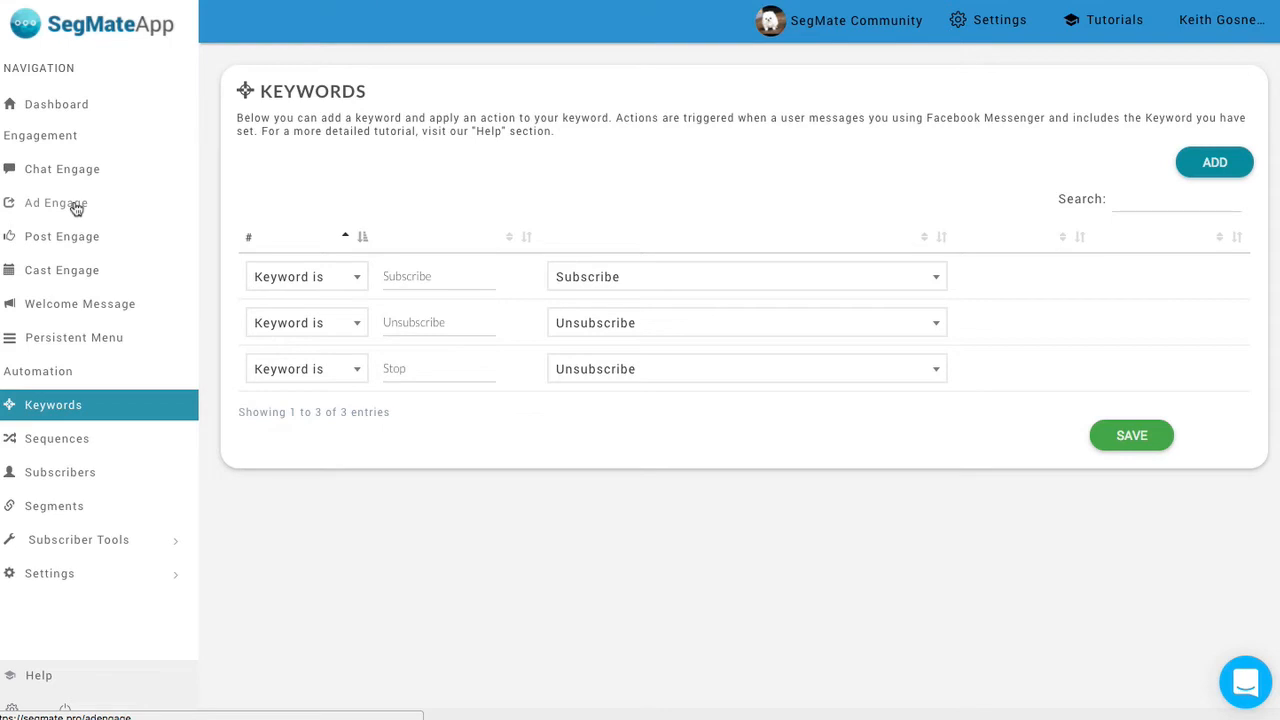
In Ad Engage, find "demo" among the conversations, assign Demo personalization to the Voicestak ad and save it
click(76, 205)
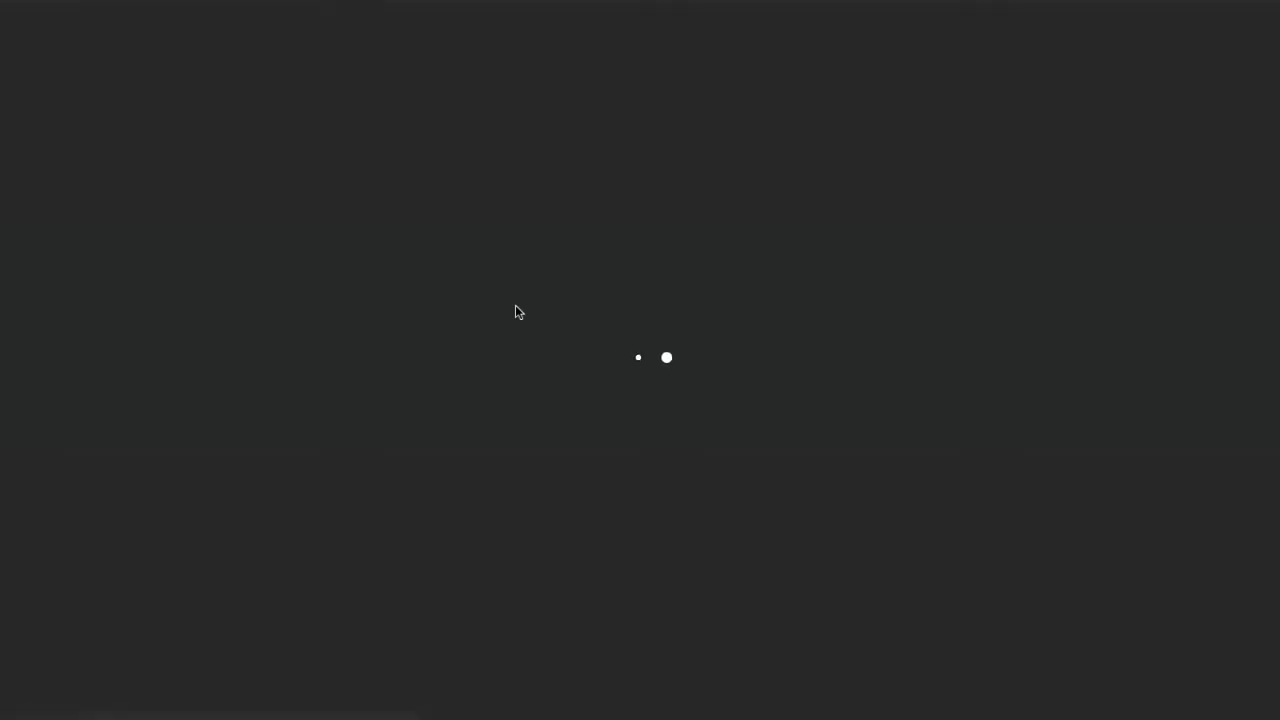
scroll(505, 322, down, 5)
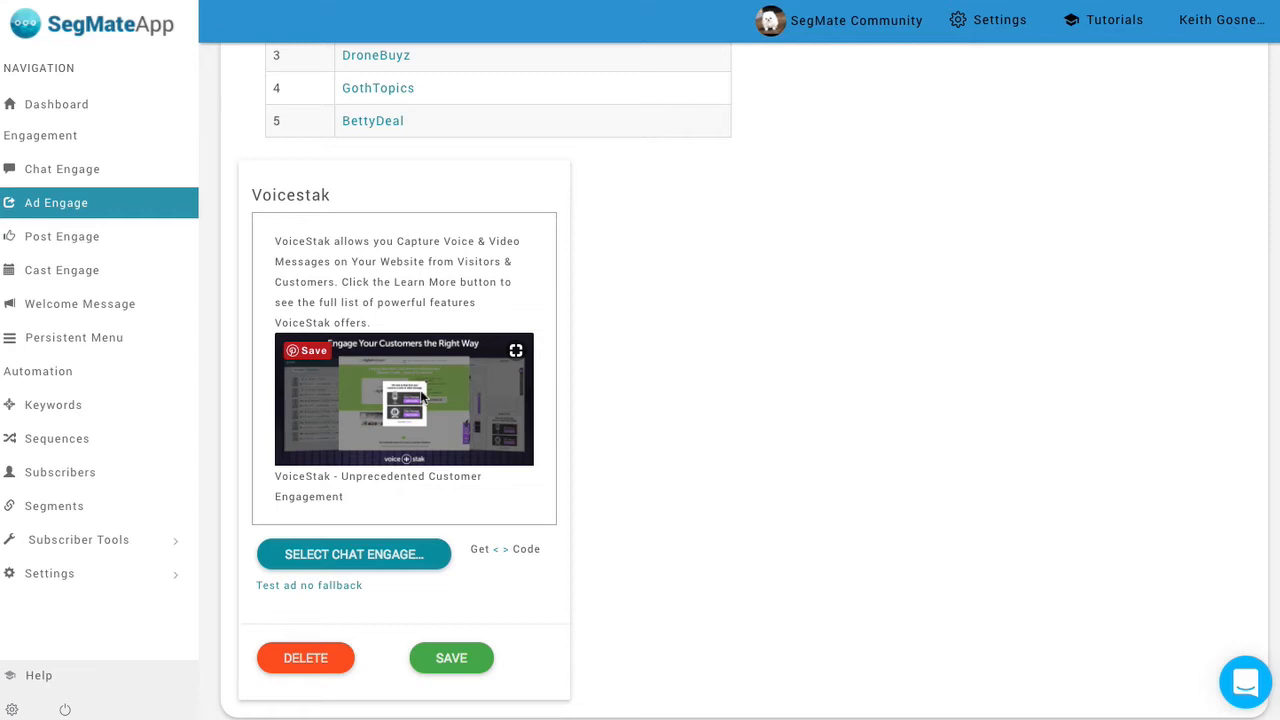
click(360, 560)
click(929, 198)
text(demo)
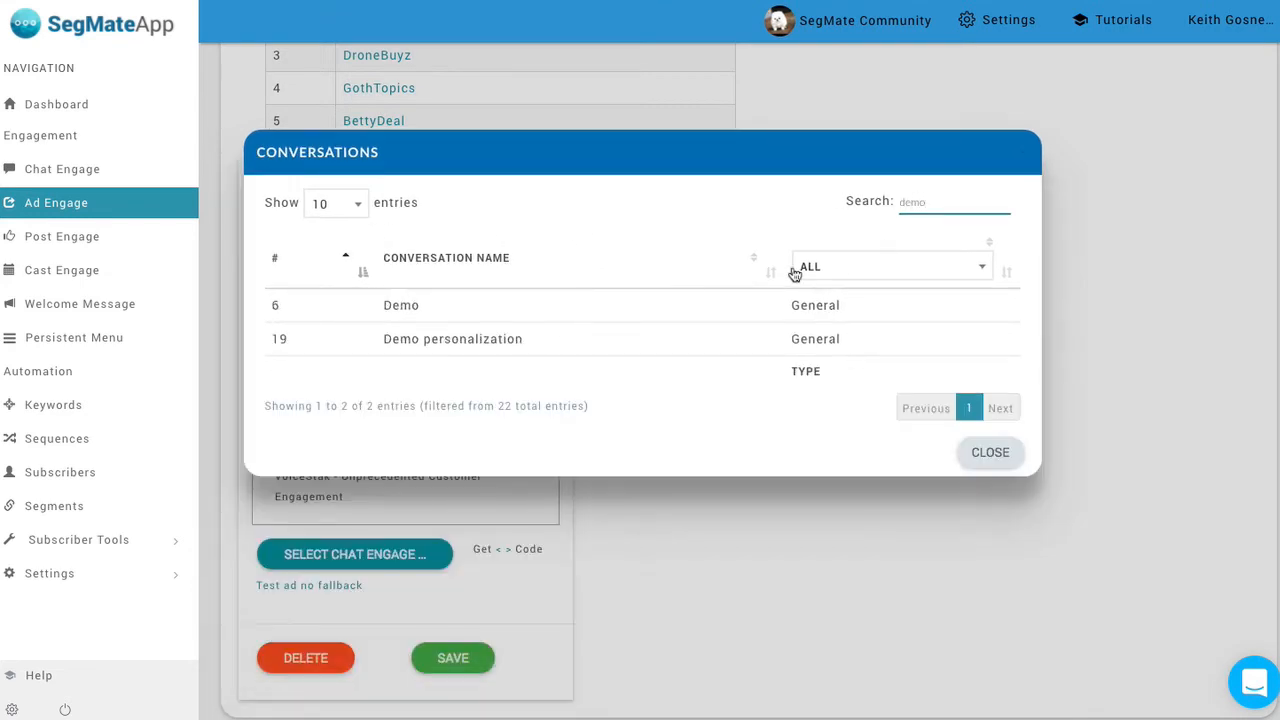
click(663, 338)
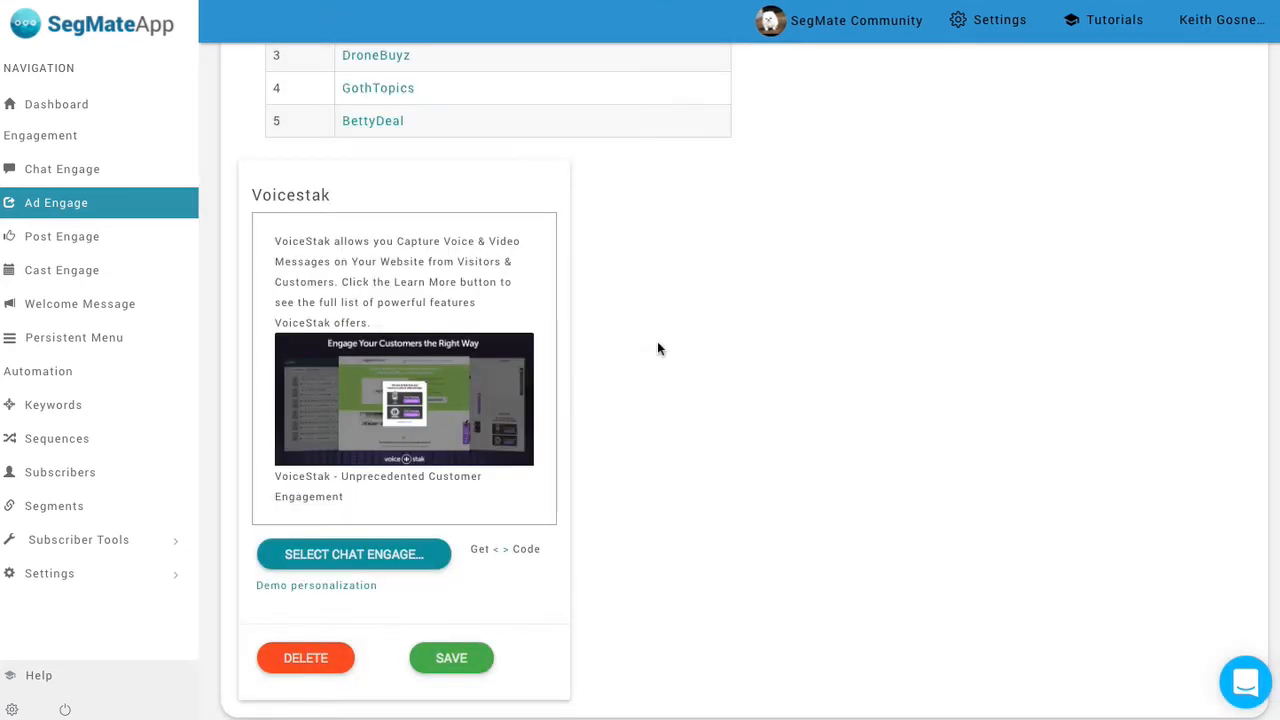
click(448, 658)
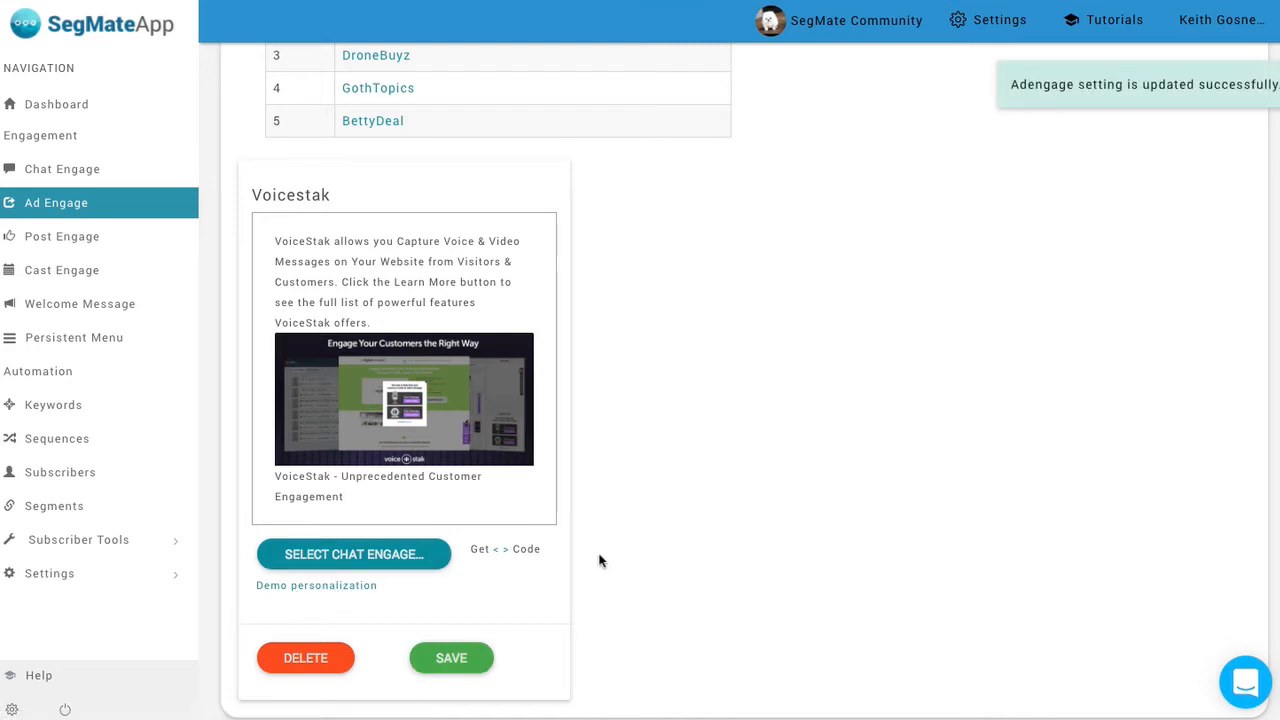
Copy the Voicestak ad's JSON code and open the Messenger message setup of the backpack video ad in Facebook Ads Manager
click(505, 552)
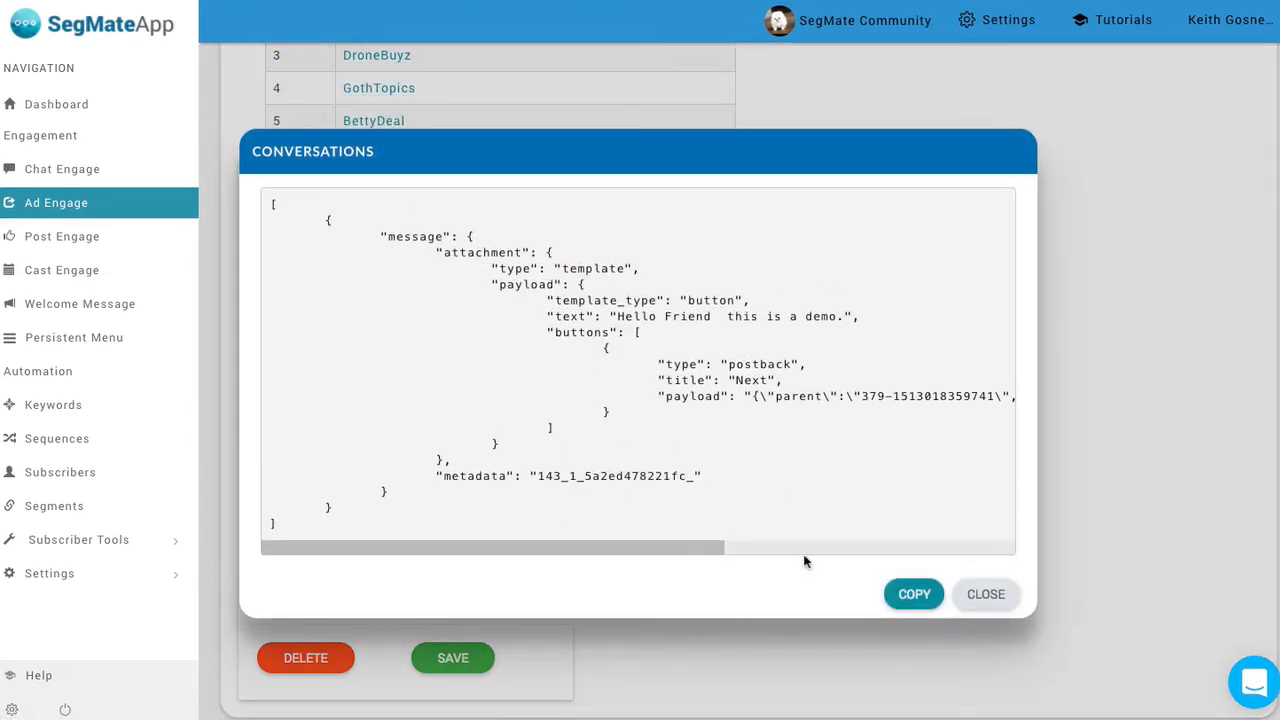
click(911, 596)
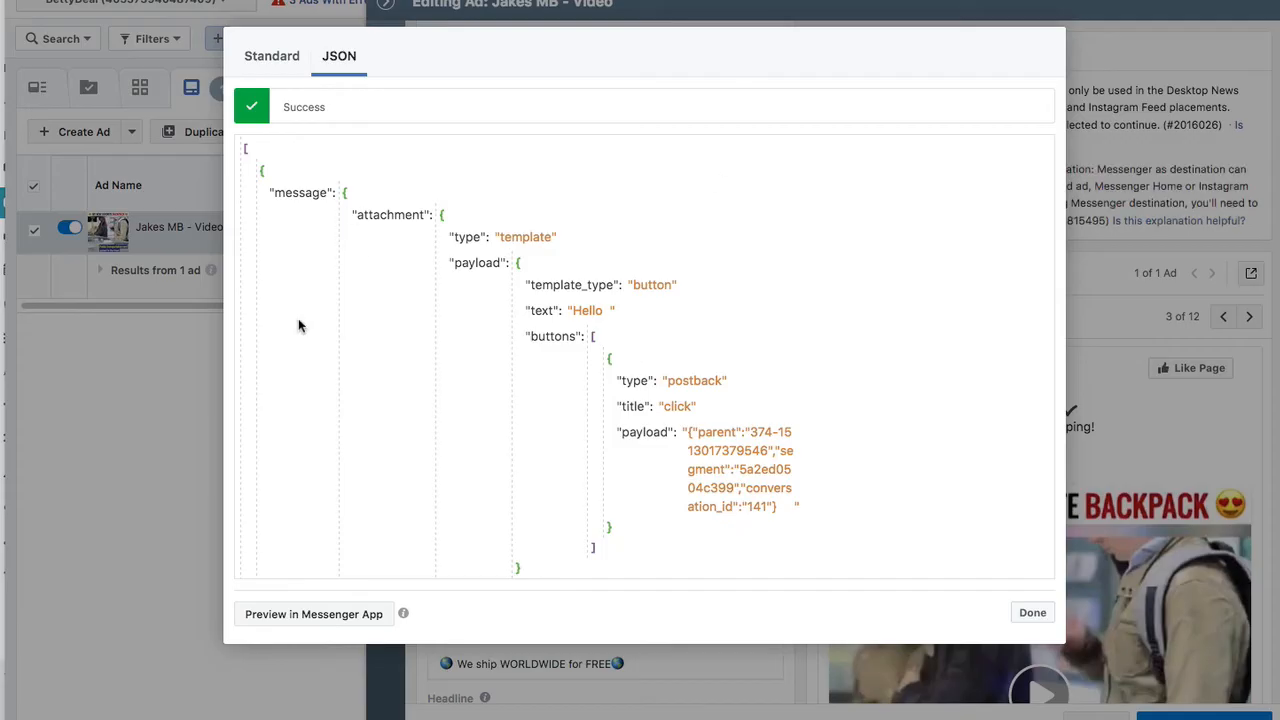
click(1025, 613)
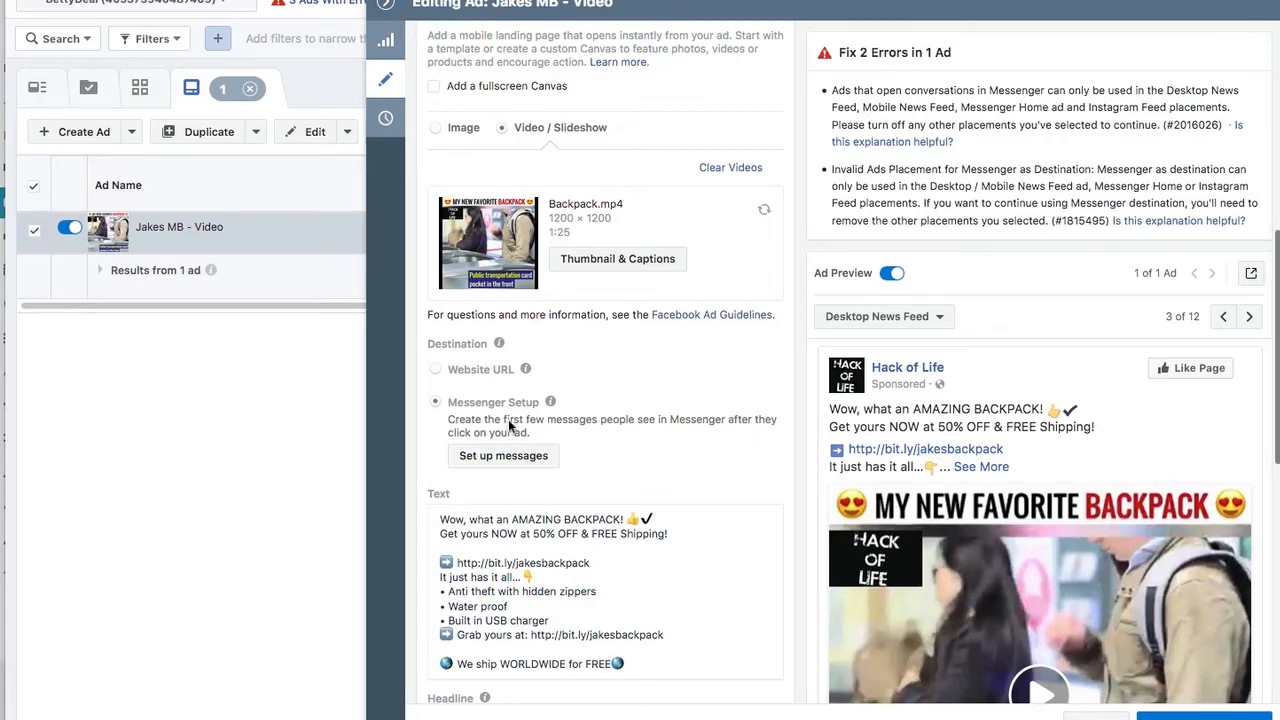
click(478, 452)
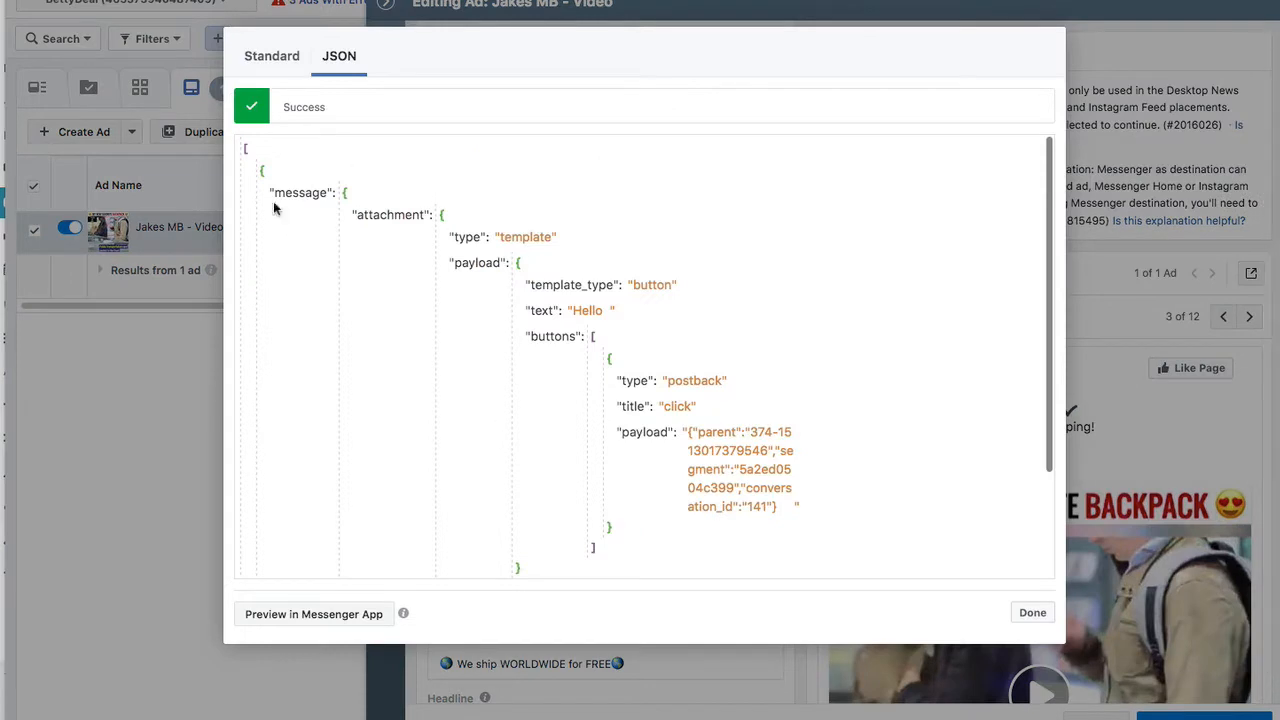
Replace the ad's existing message JSON with the copied Demo personalization code and review the formatted result
double_click(246, 202)
click(282, 428)
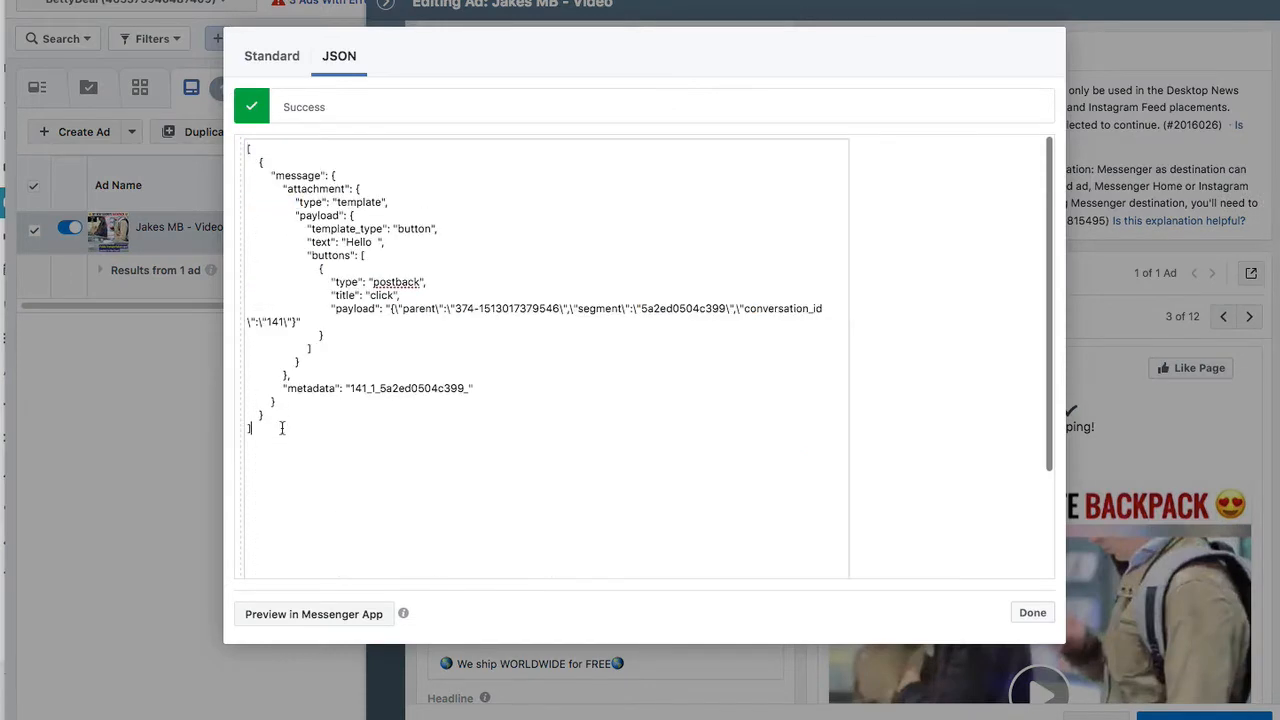
key(ctrl+a)
key(BackSpace)
key(ctrl+v)
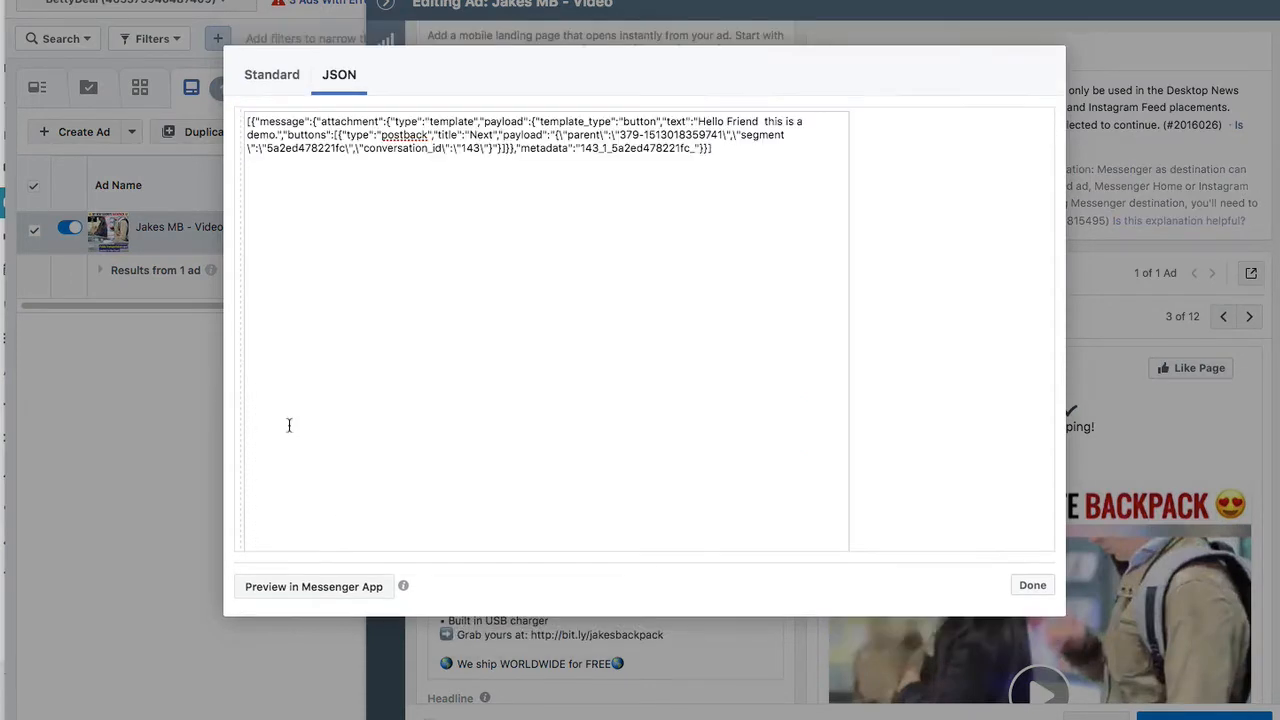
click(806, 589)
mouse_move(410, 590)
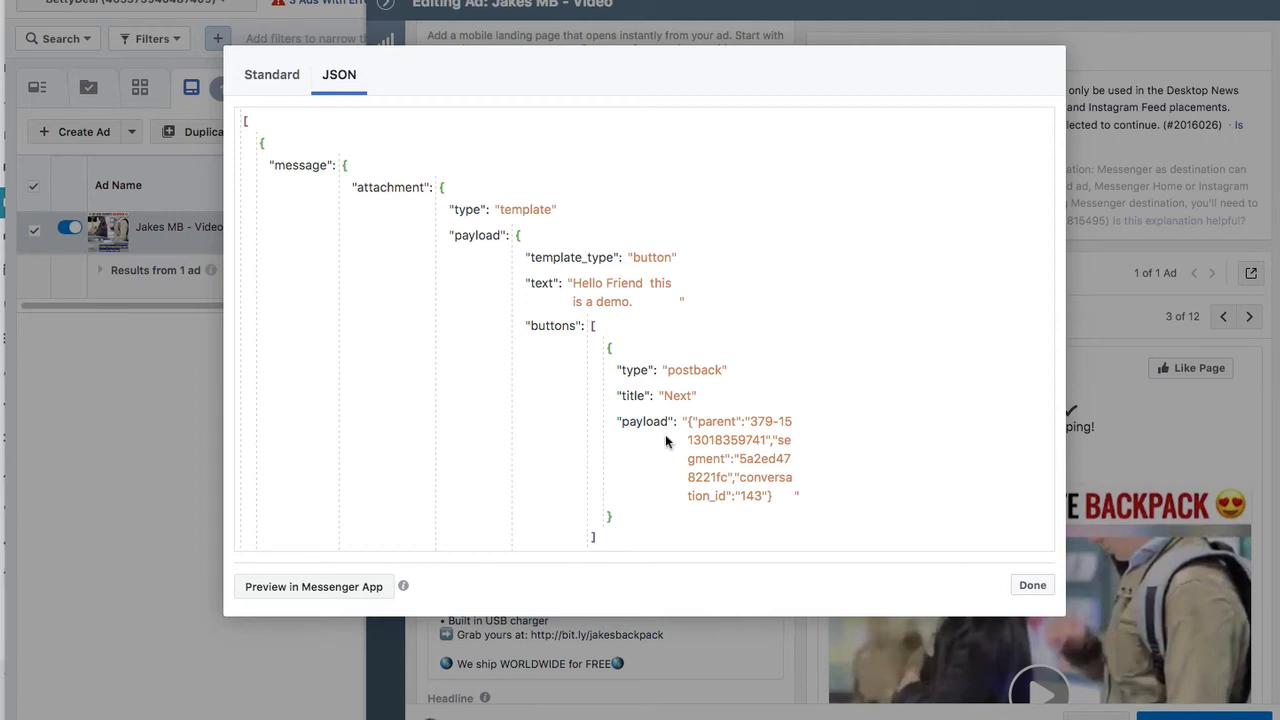
scroll(506, 278, down, 3)
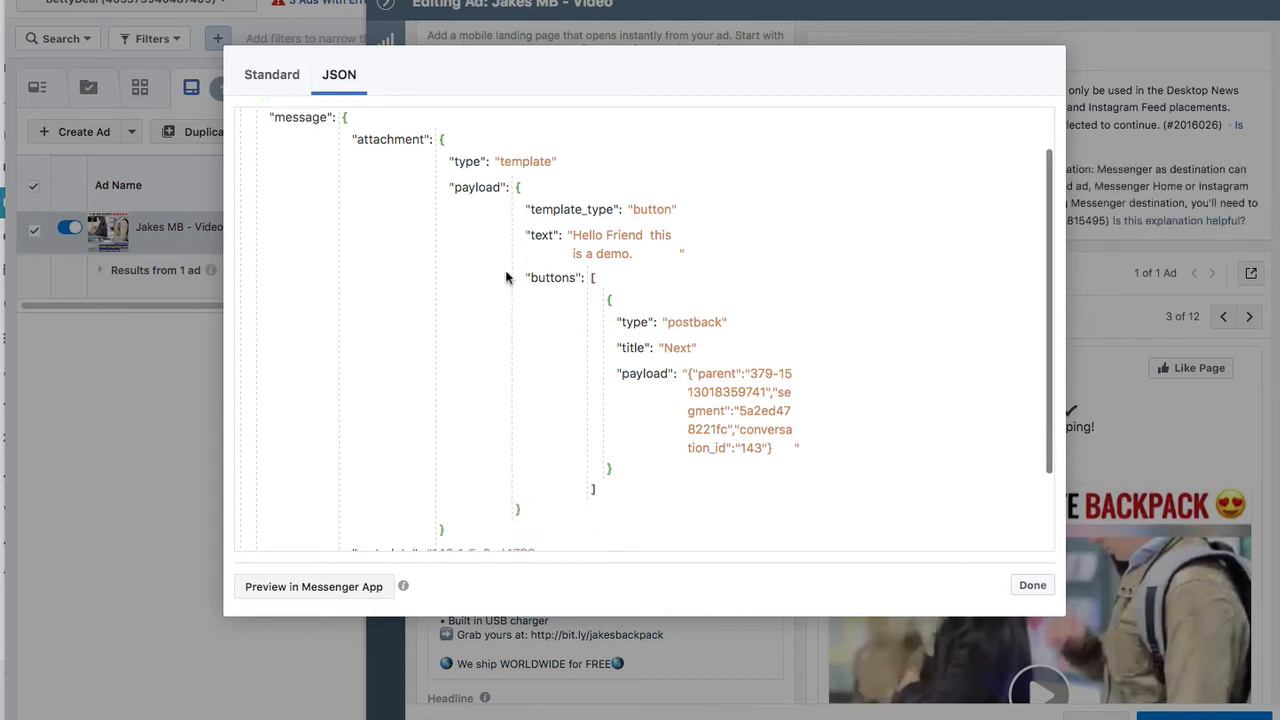
Review the message JSON, preview it in Messenger and answer the previewed message with Next in the Hack of Life chat
scroll(506, 278, up, 2)
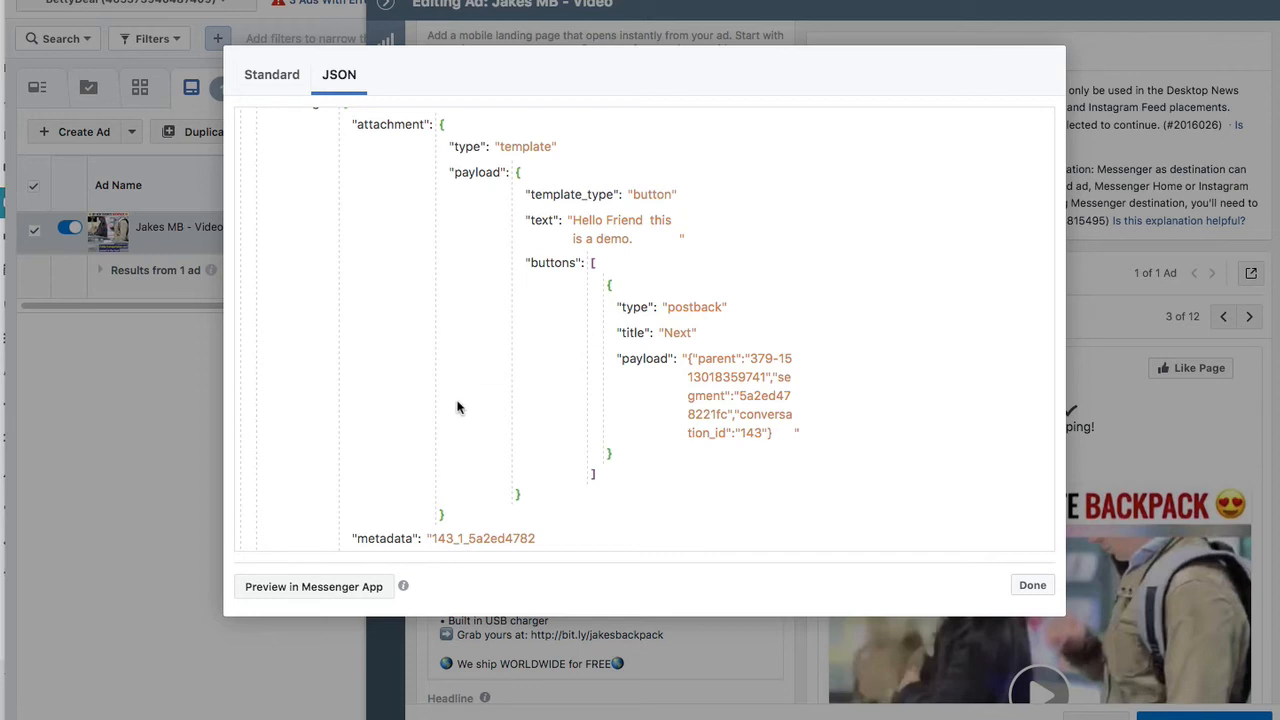
scroll(454, 404, down, 2)
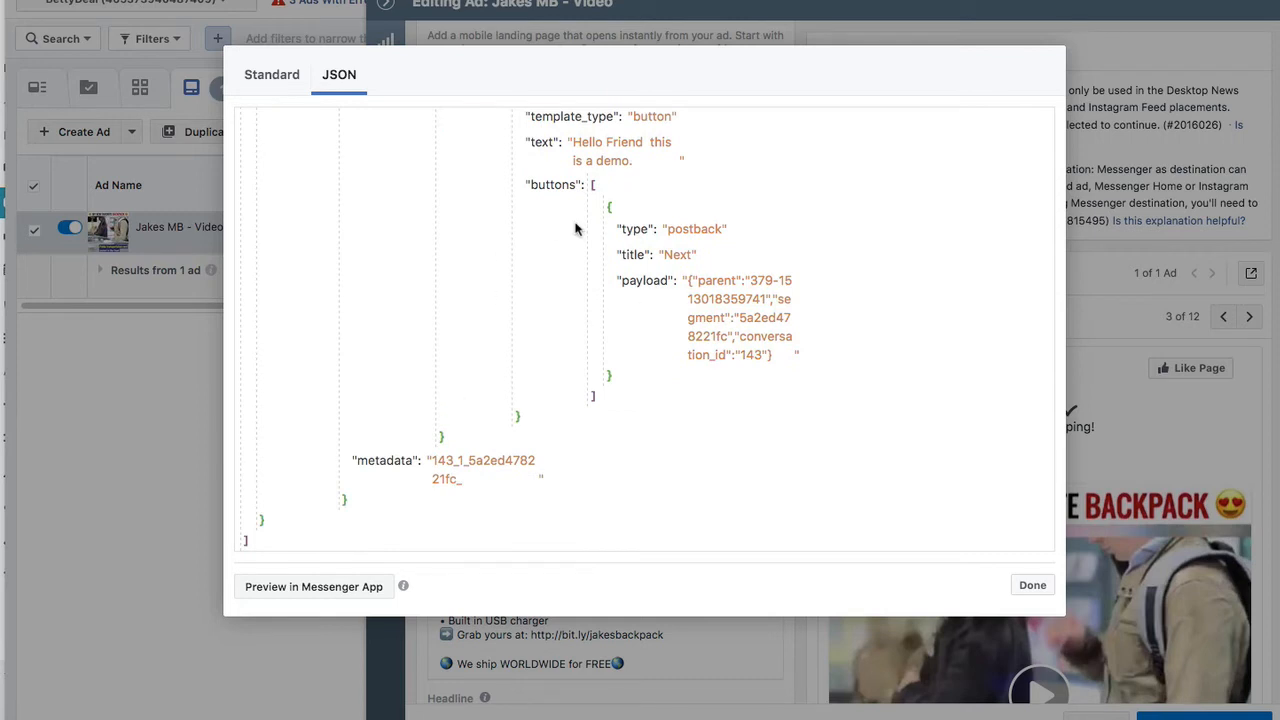
scroll(612, 237, up, 4)
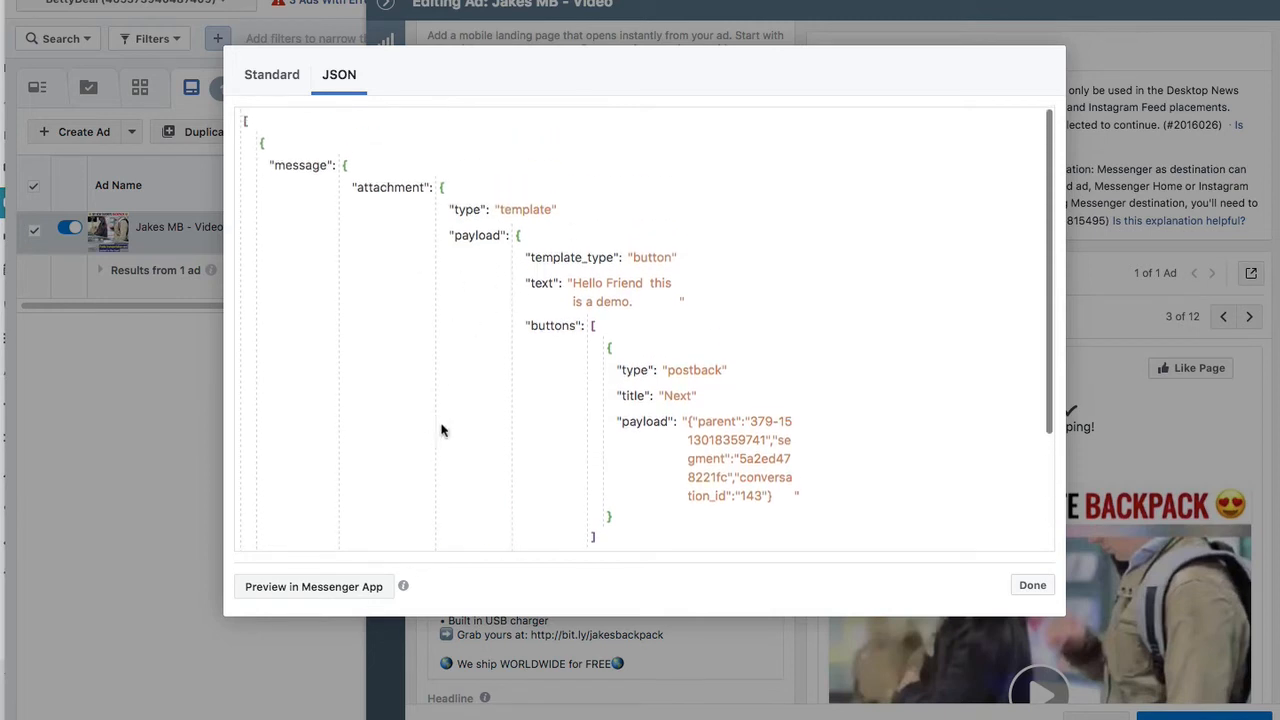
click(350, 590)
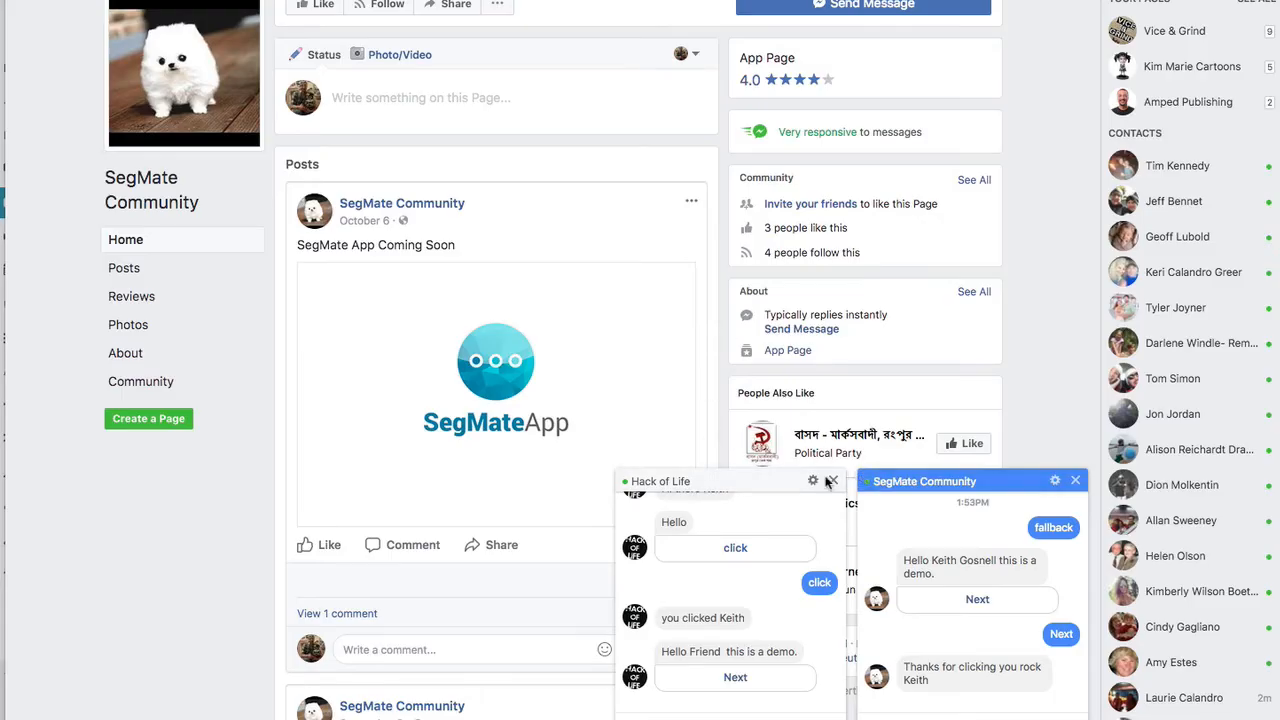
click(737, 684)
click(735, 681)
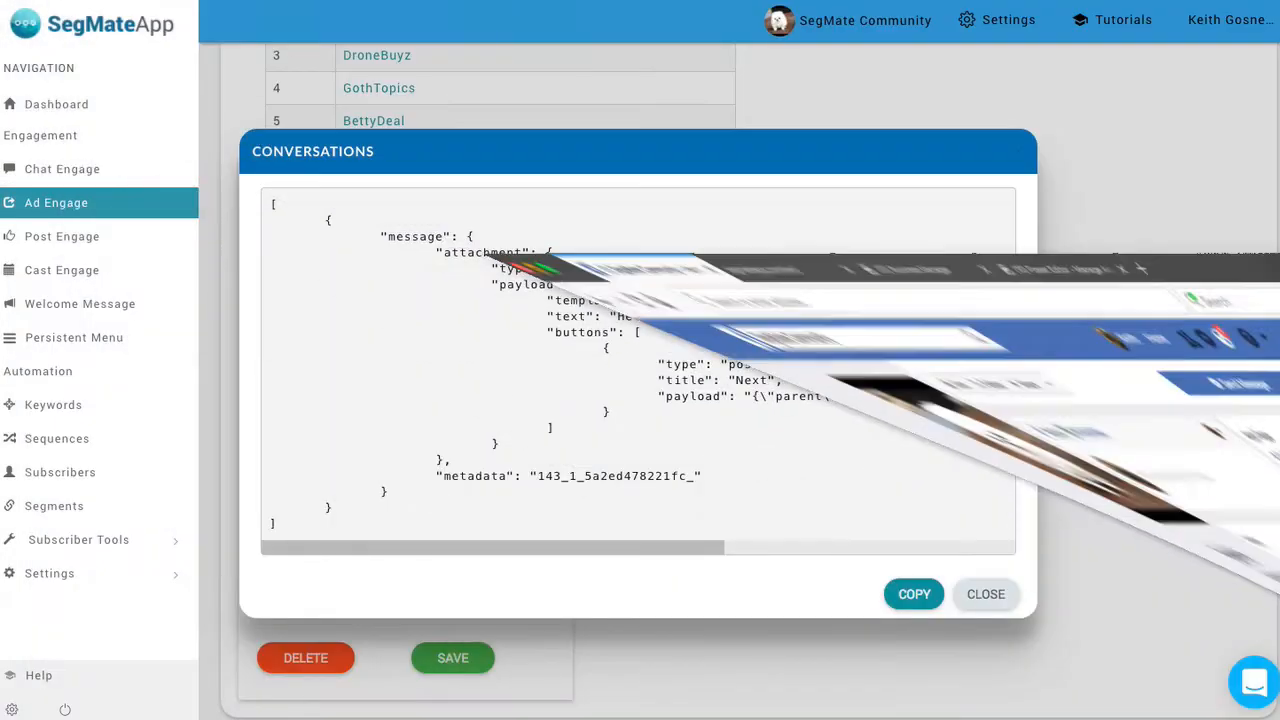
Return to SegMate, close the ad's JSON code and open the Demo personalization conversation in Chat Engage for editing
click(1003, 603)
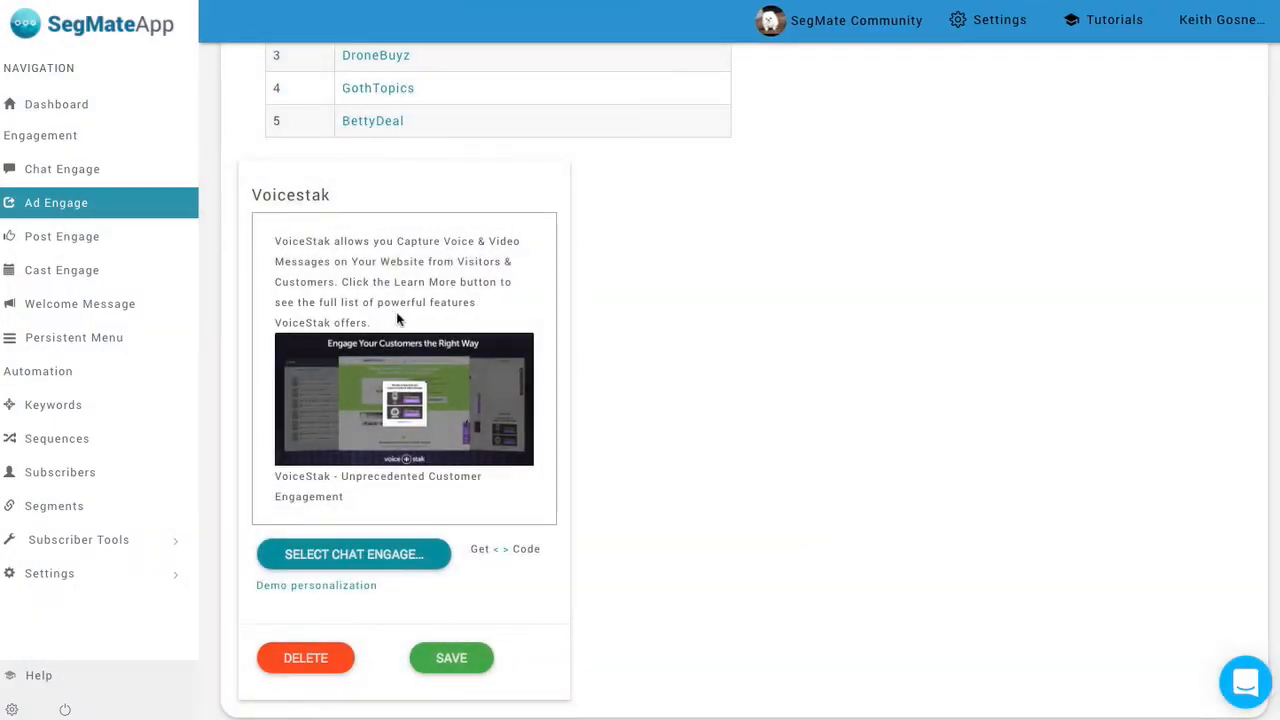
click(88, 169)
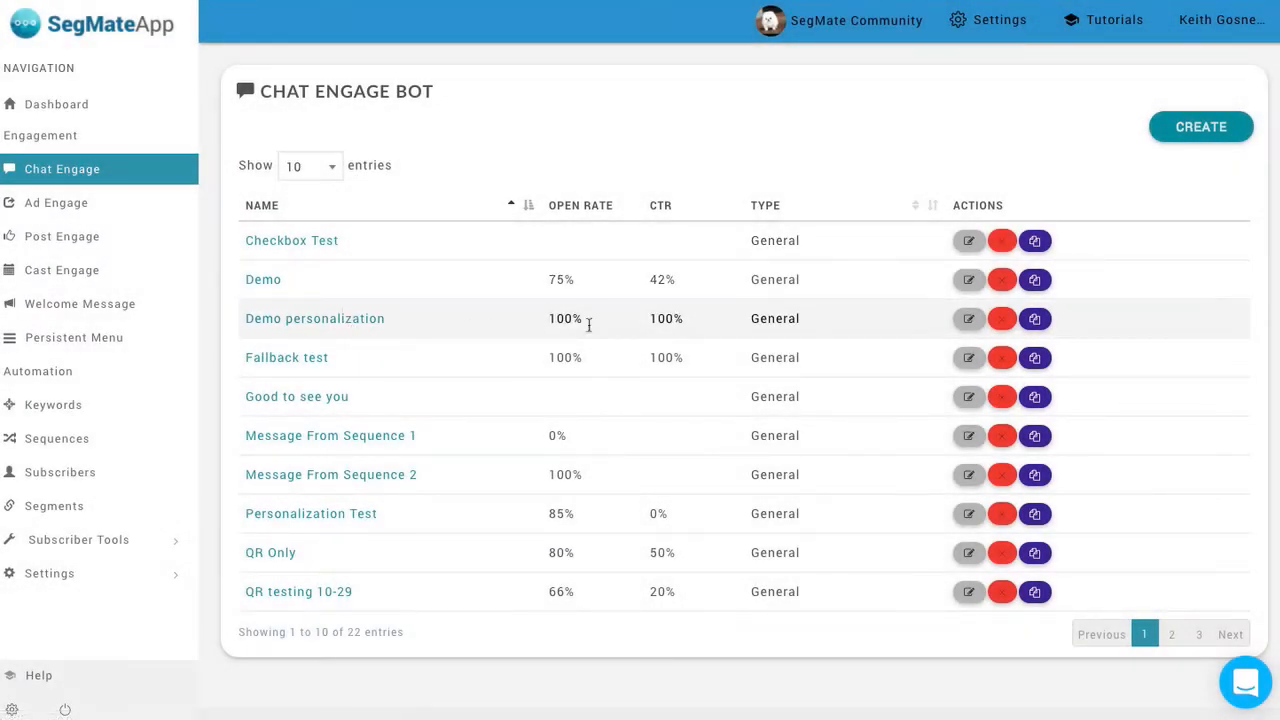
click(968, 318)
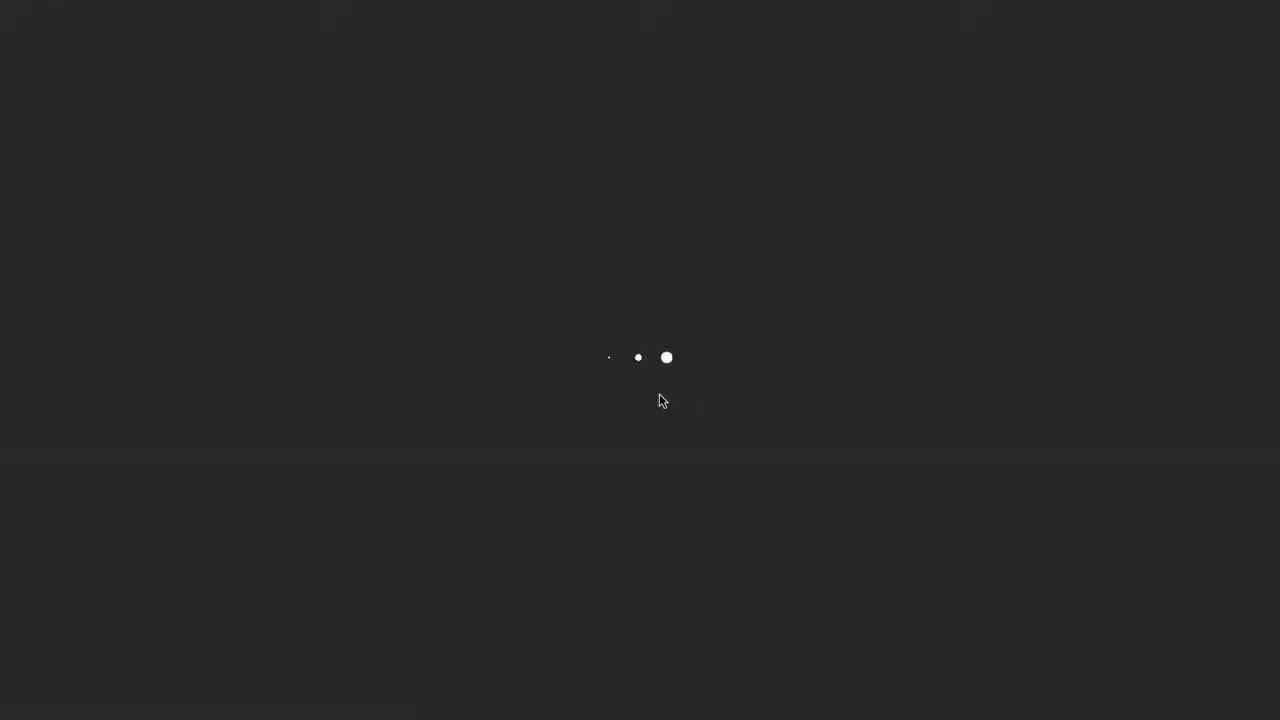
scroll(737, 429, down, 2)
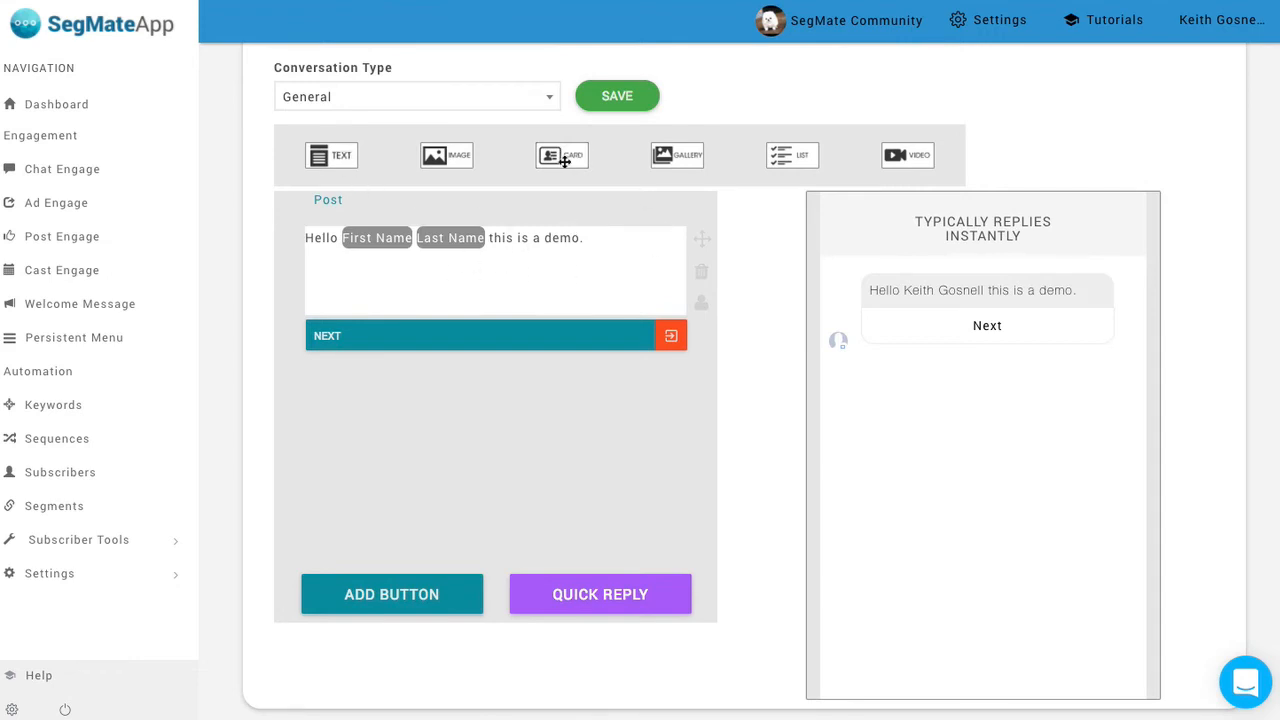
Add a card below the text message and title it "Just for you" followed by the First Name variable
drag(566, 155, 470, 445)
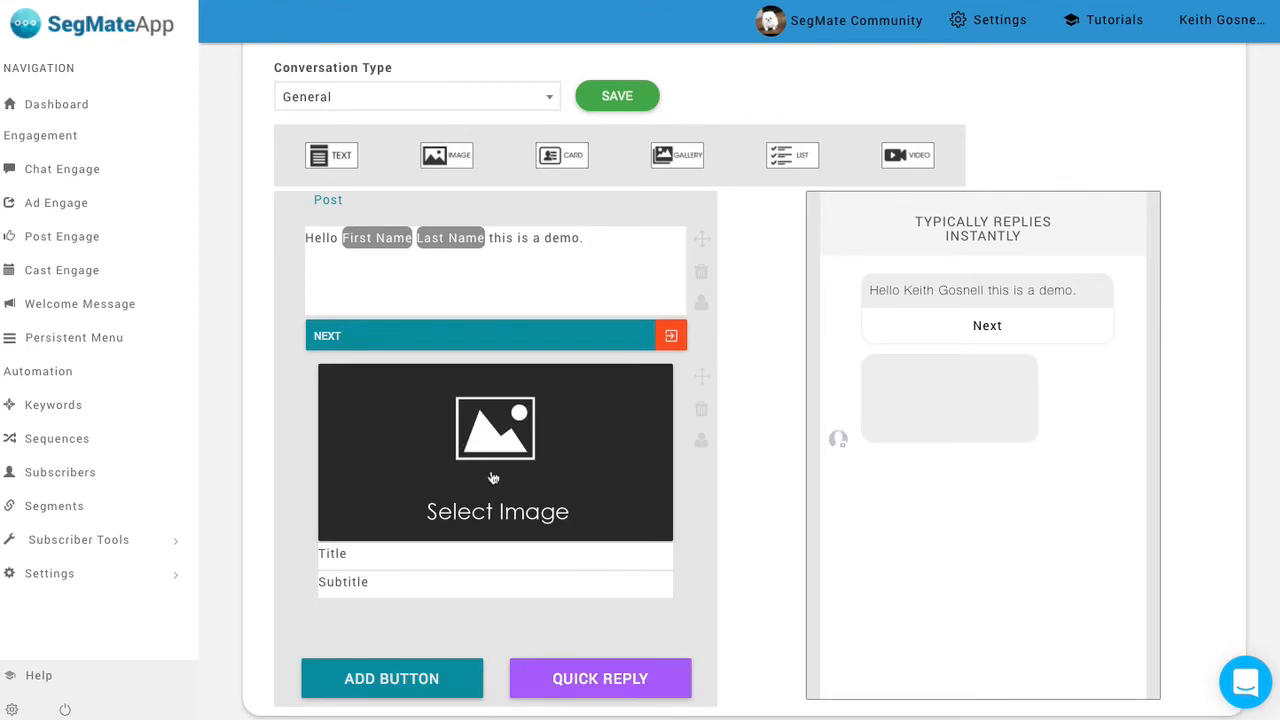
click(363, 553)
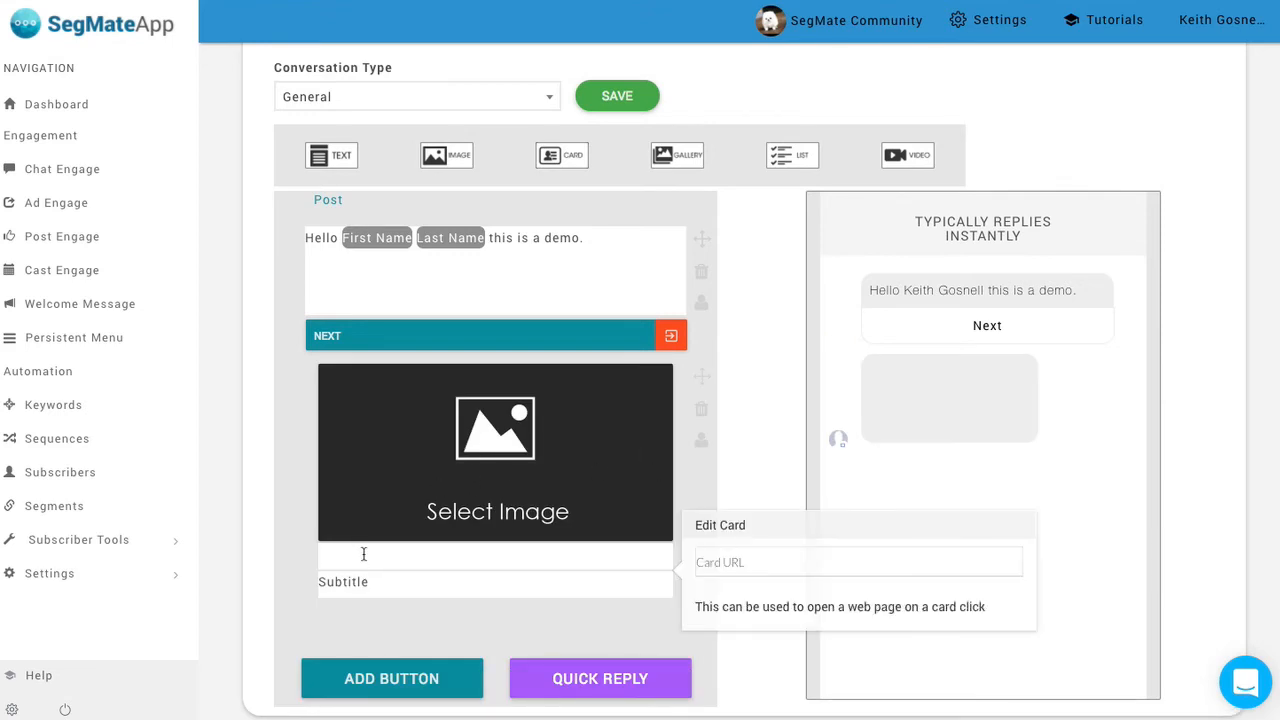
click(372, 580)
click(346, 555)
text(Just for you)
click(701, 445)
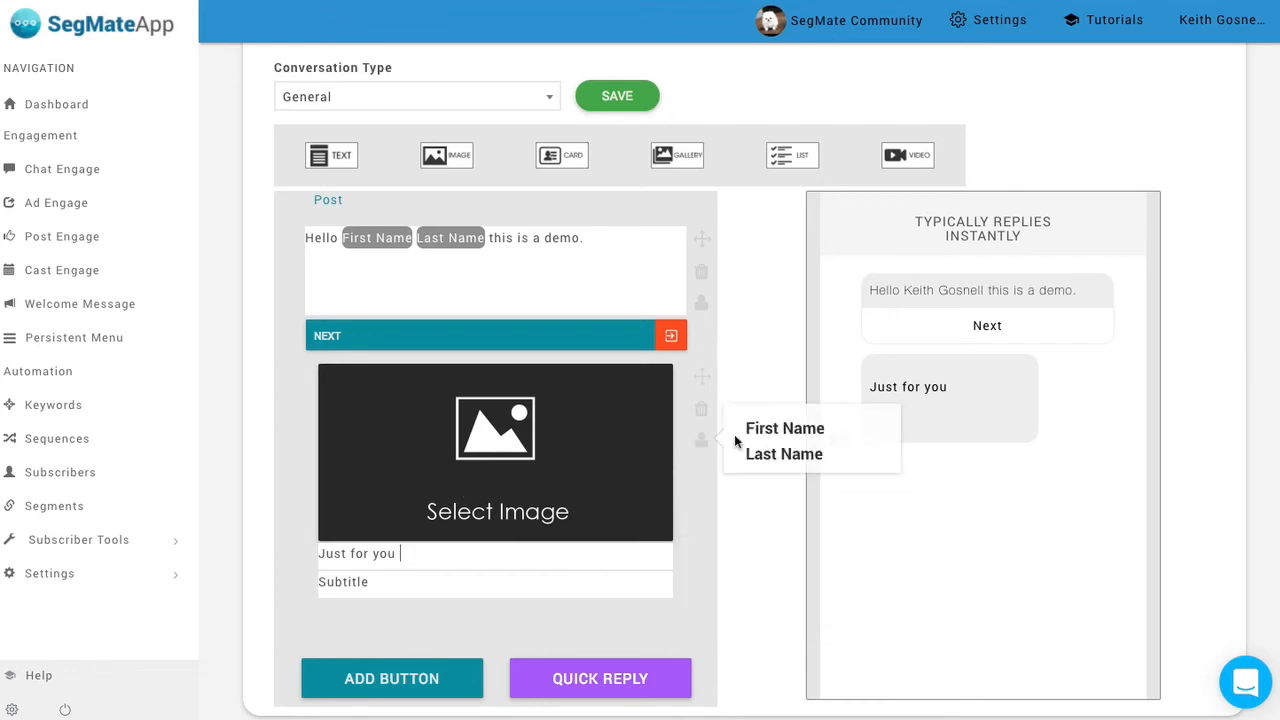
click(755, 426)
Set the card's subtitle to "Holiday special designed for" followed by the First Name variable
click(408, 578)
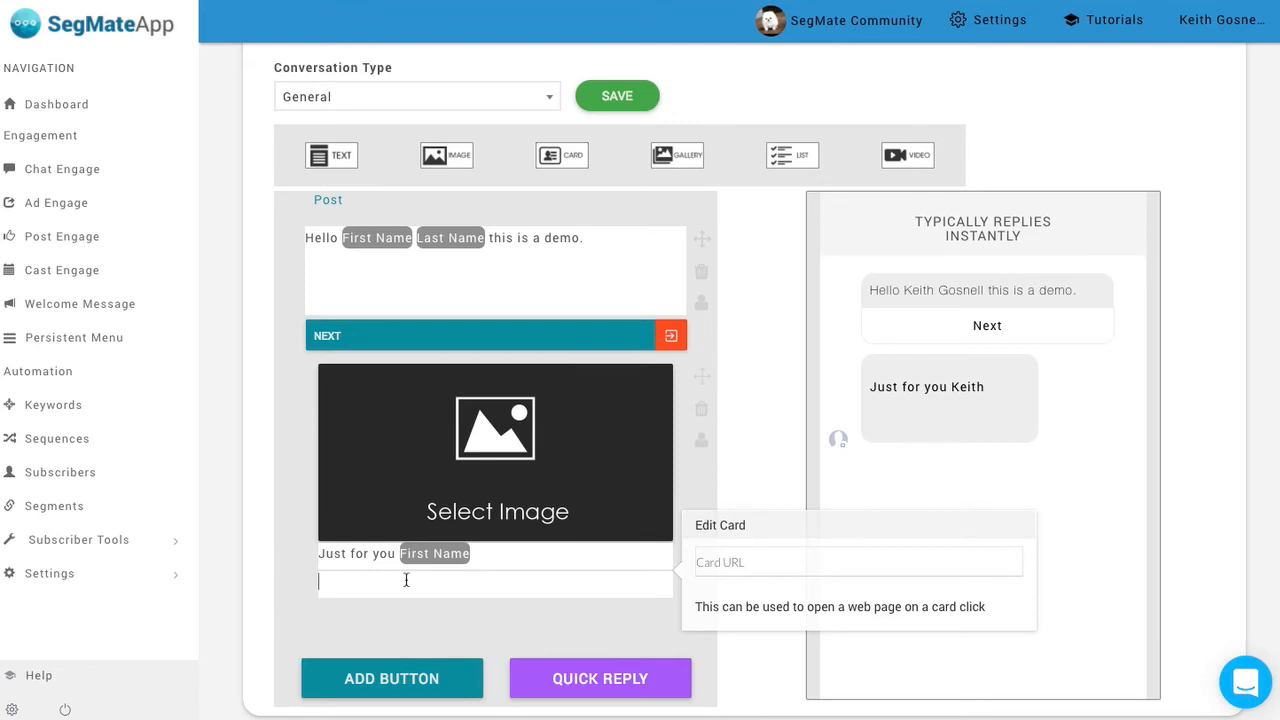
text(Holiday specia)
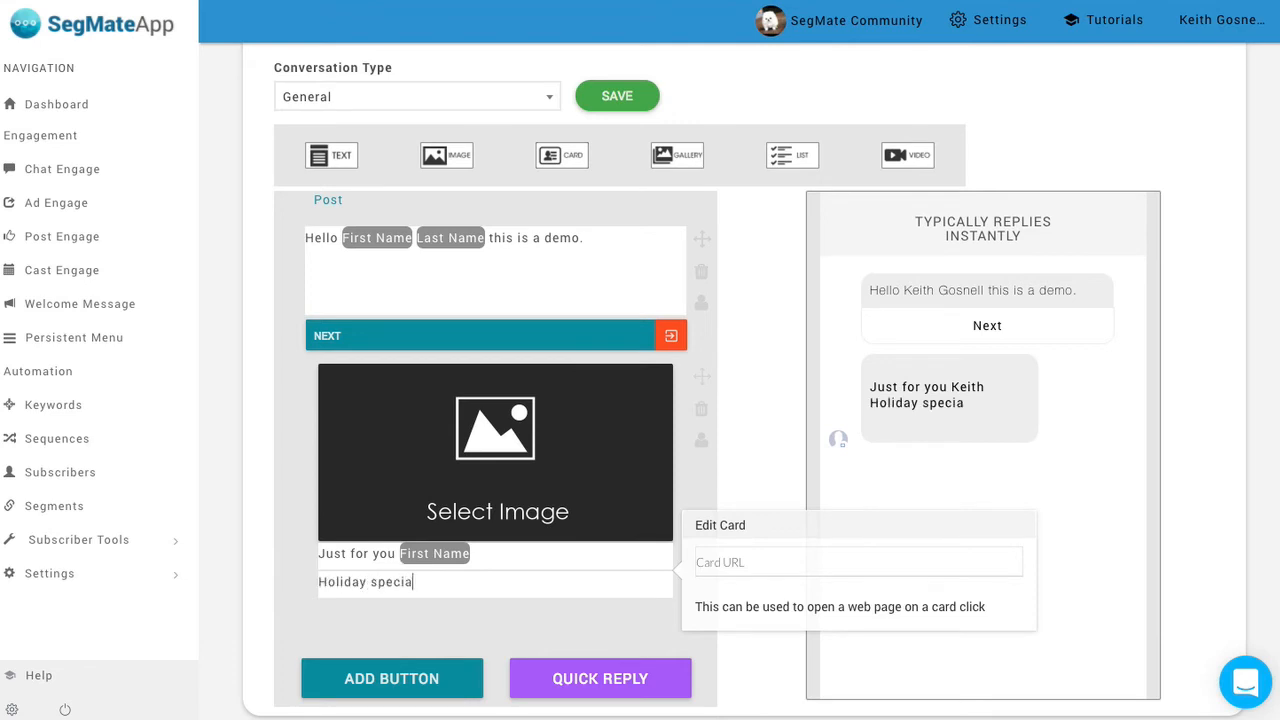
text(l designed for)
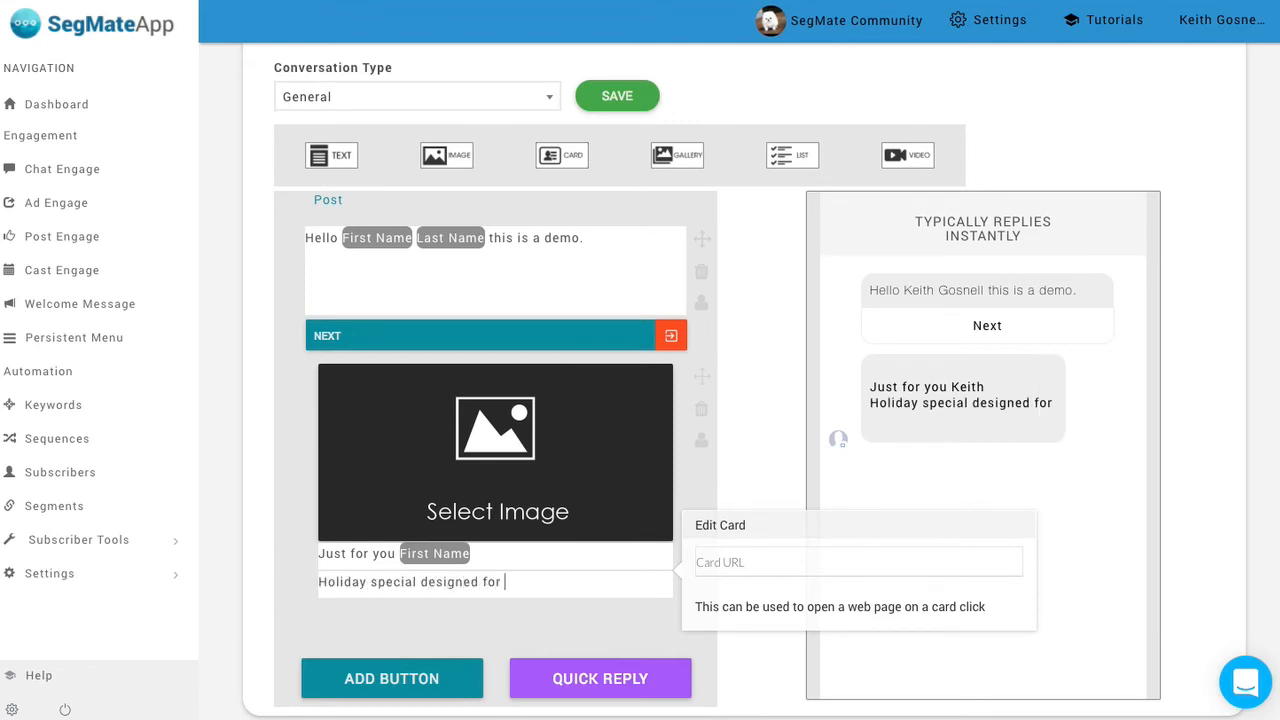
click(702, 441)
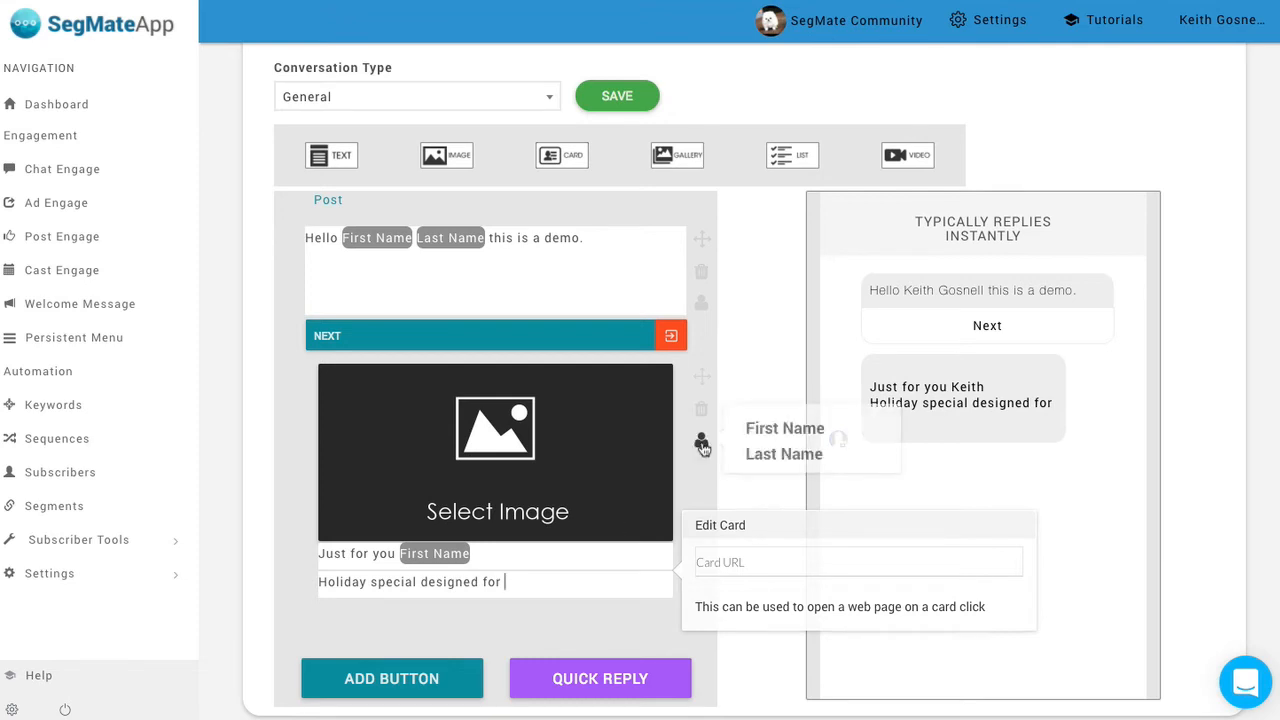
click(752, 429)
Upload the Pinterest Workshop image to the card and save the conversation
click(517, 477)
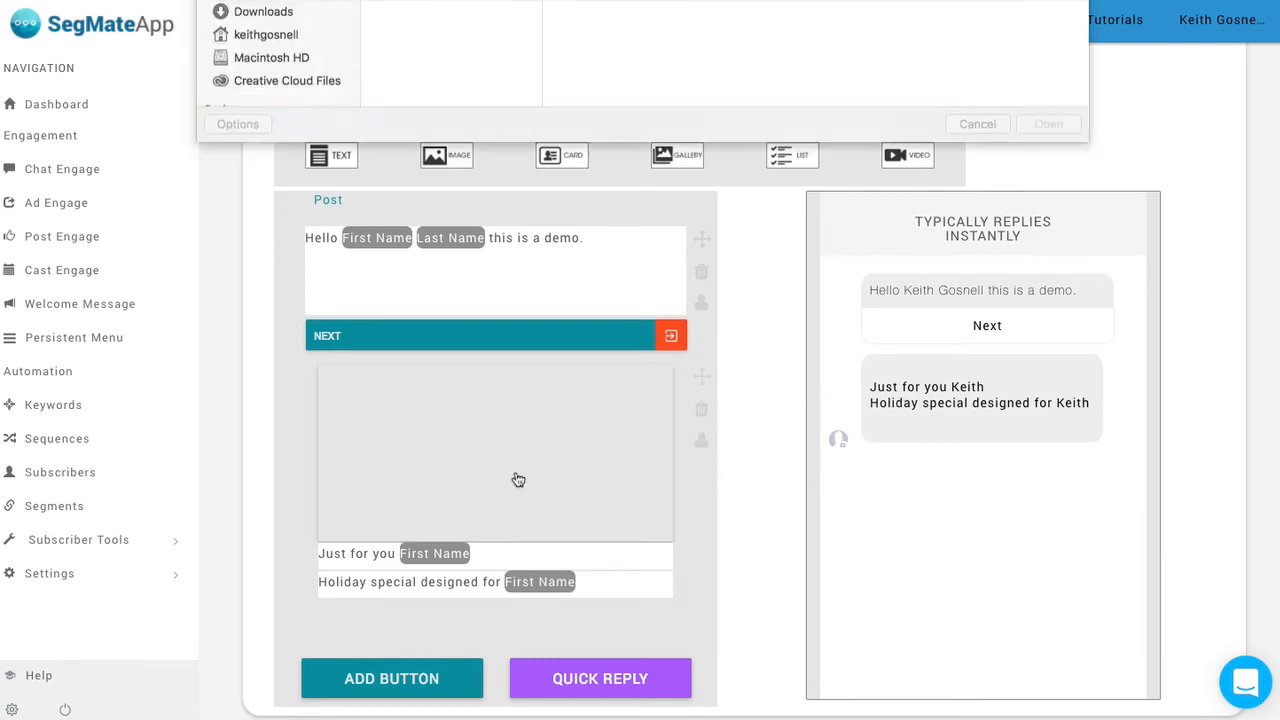
double_click(423, 140)
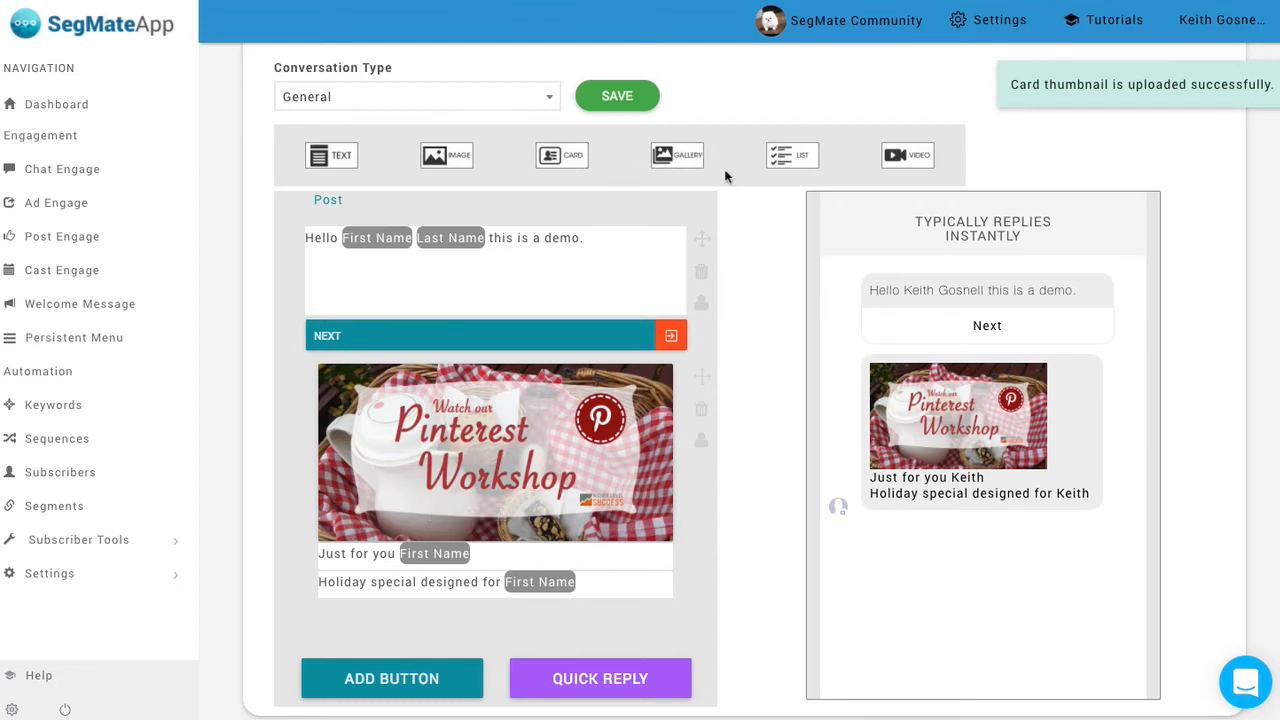
click(617, 96)
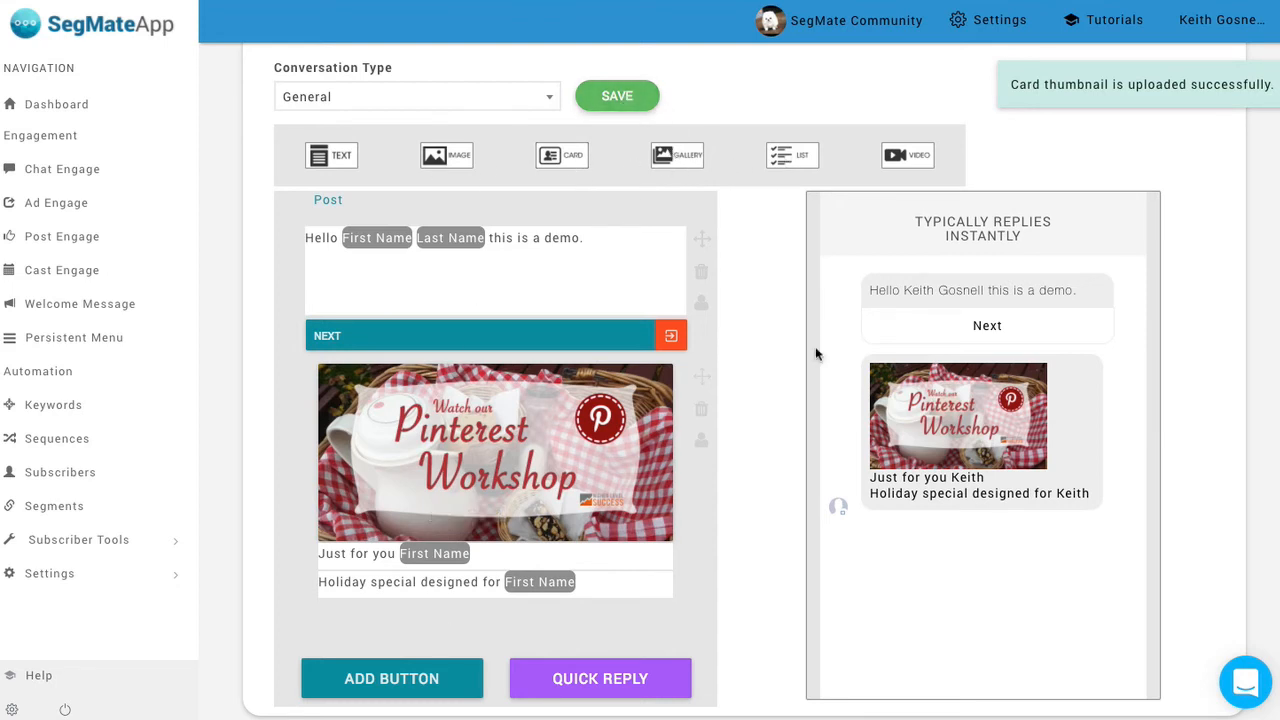
Examine the fallback settings of the First Name variables in the card's title and subtitle
click(447, 557)
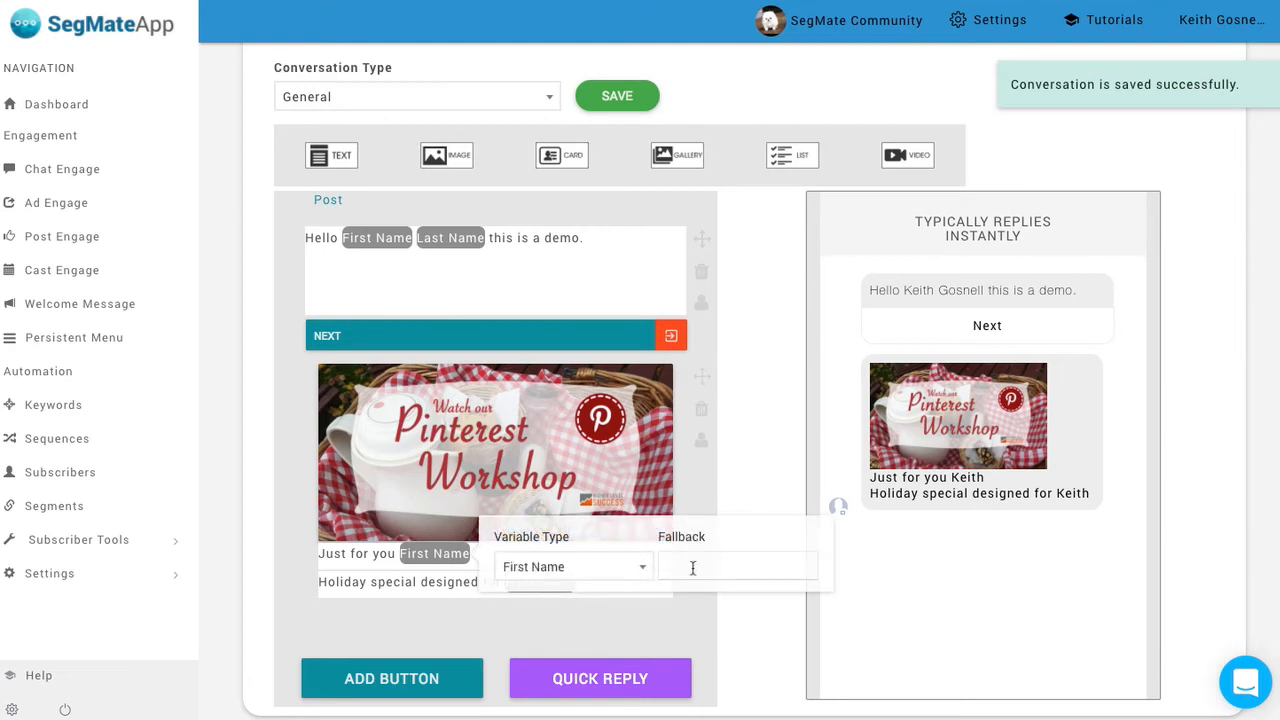
click(775, 622)
click(550, 582)
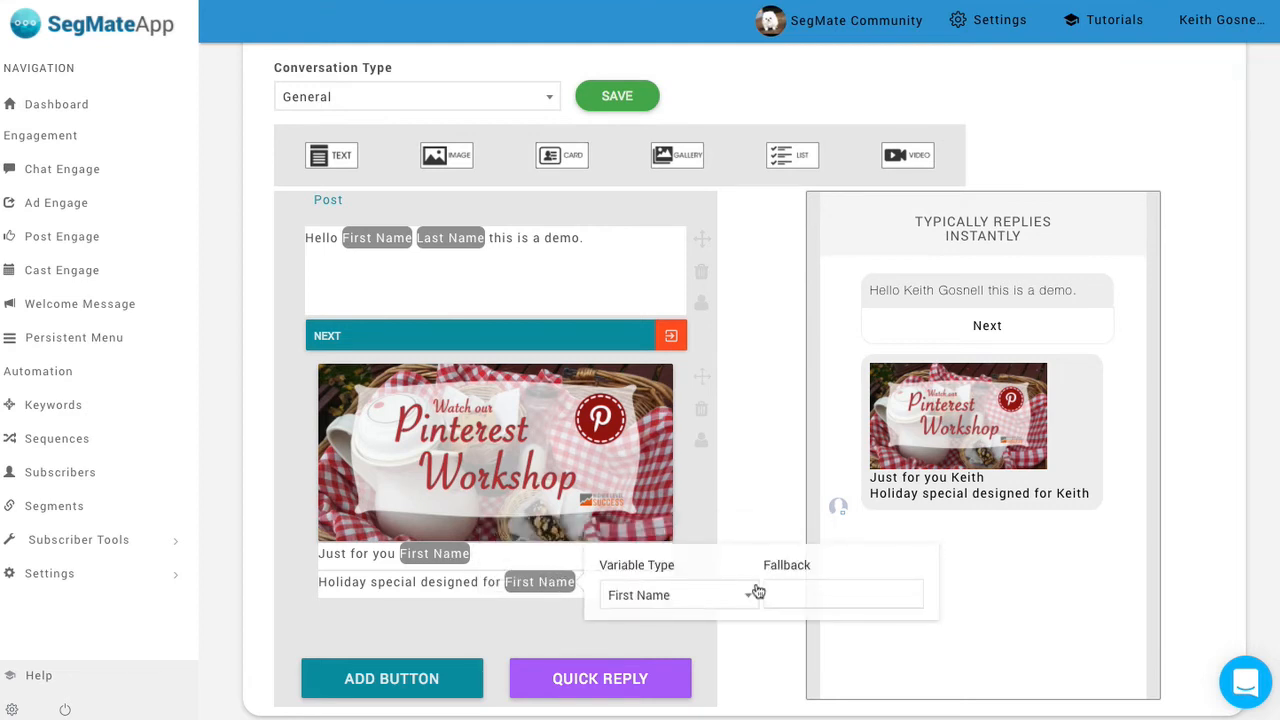
click(757, 649)
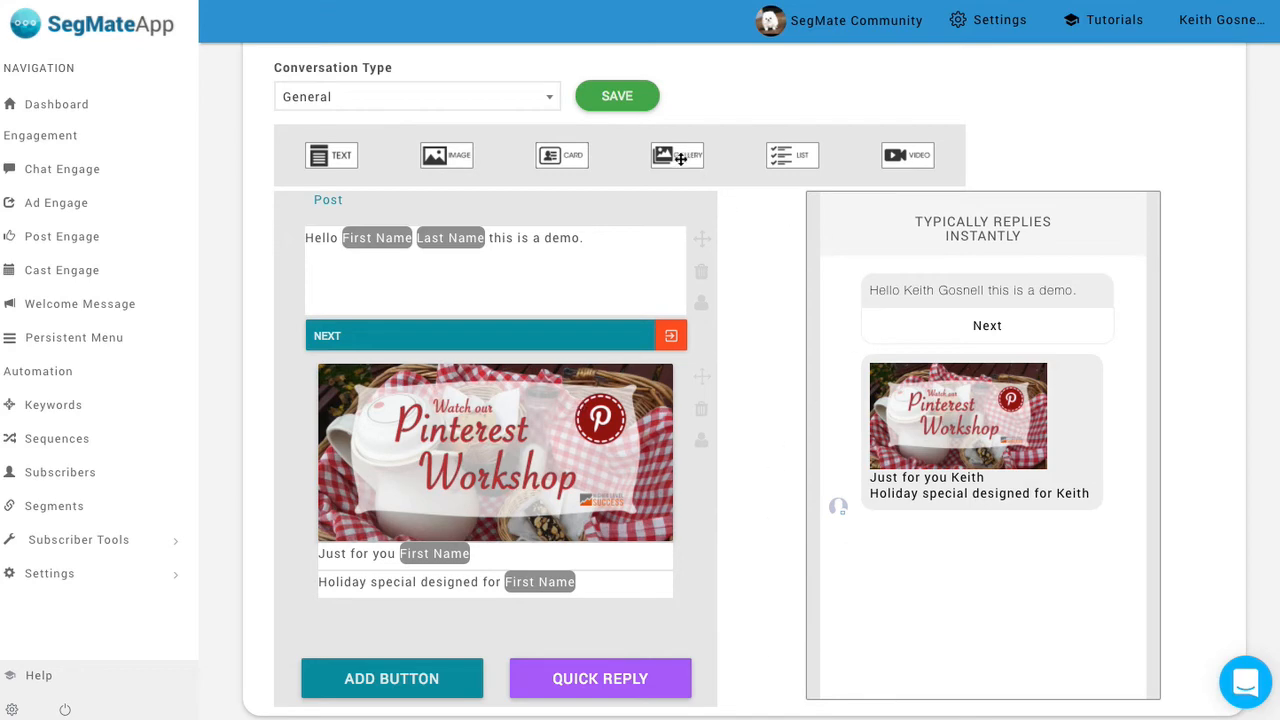
Add a gallery below the card and title its first item "Your name is" followed by the First Name variable
drag(680, 155, 449, 585)
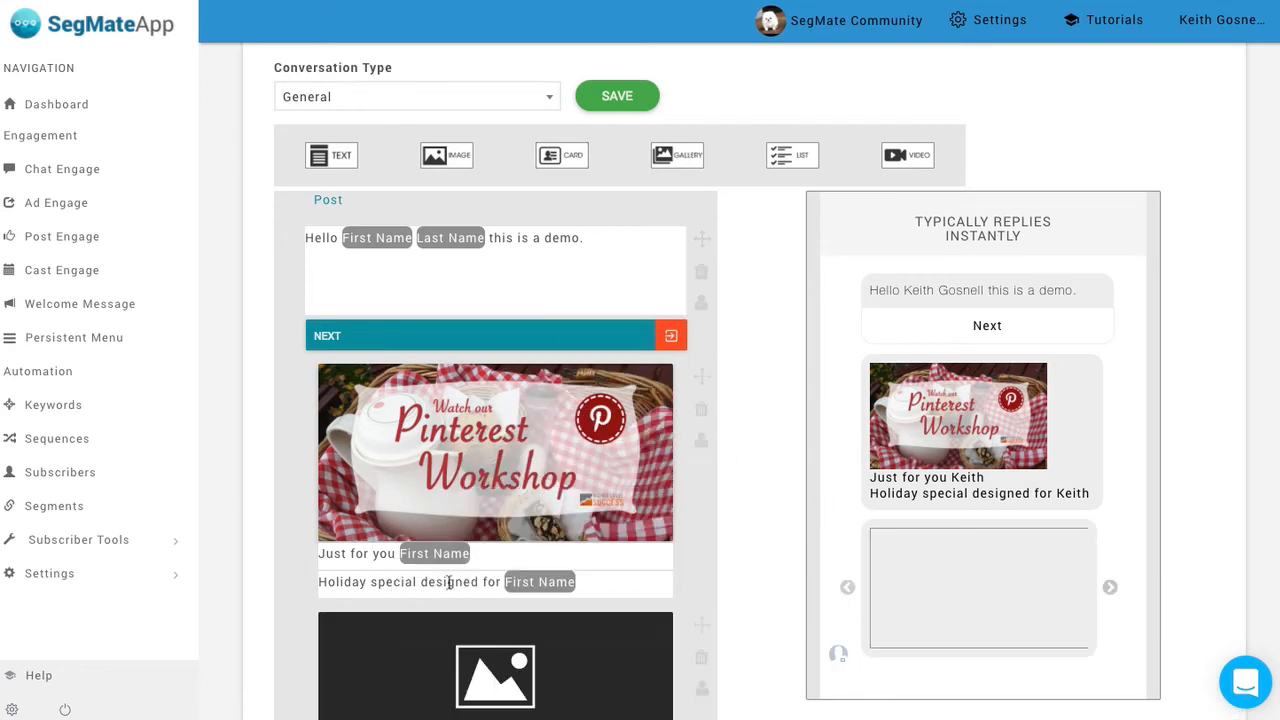
scroll(468, 575, down, 3)
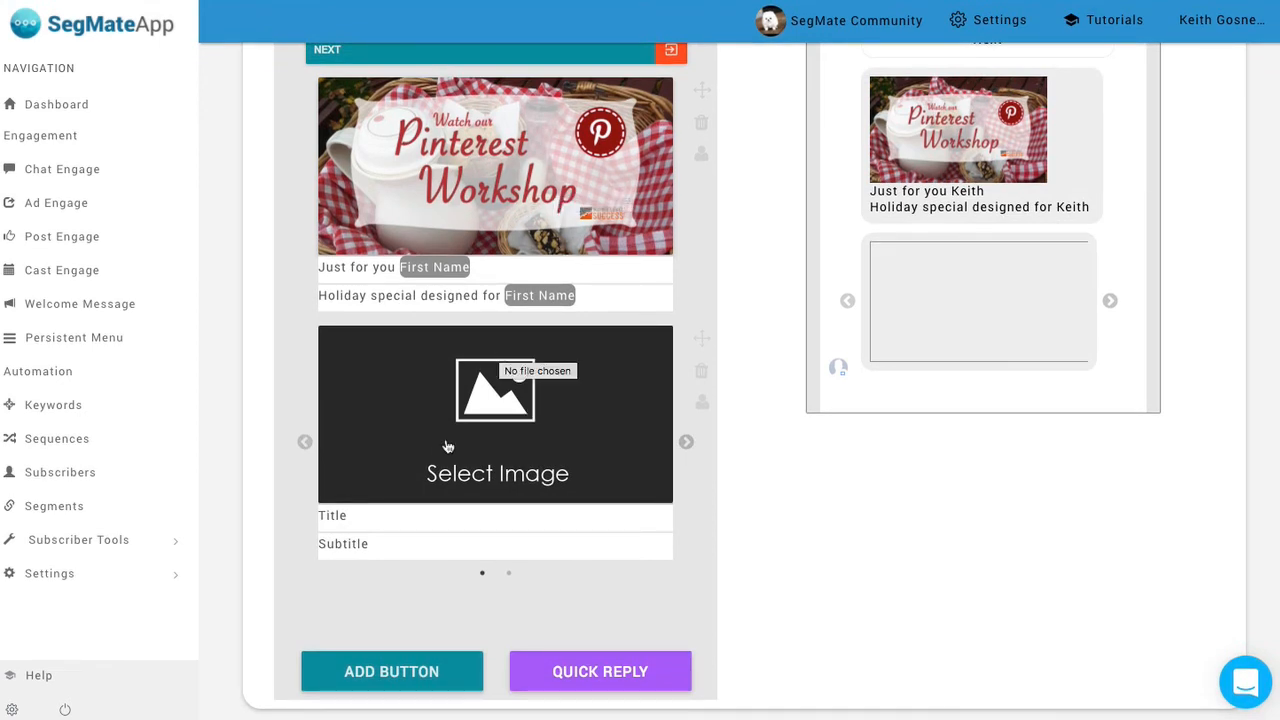
click(357, 517)
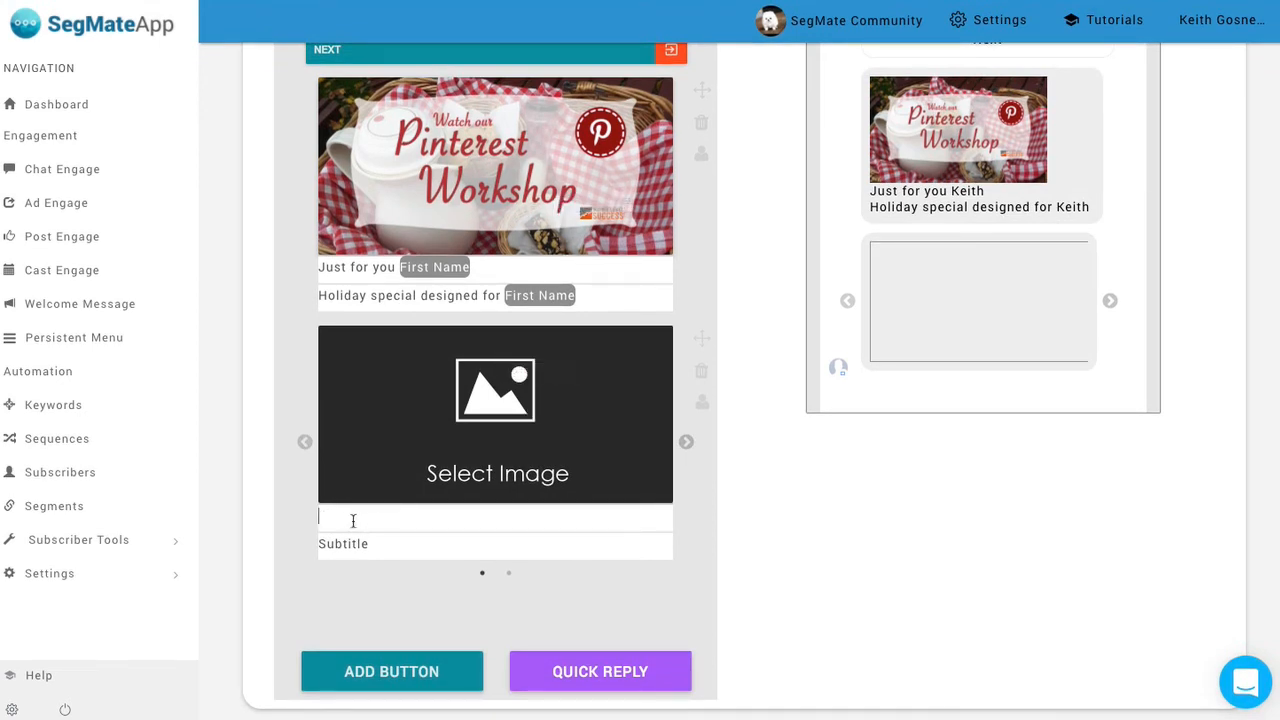
text(dfsaf)
key(BackSpace)
key(BackSpace)
key(BackSpace)
key(BackSpace)
key(BackSpace)
text(Your name is)
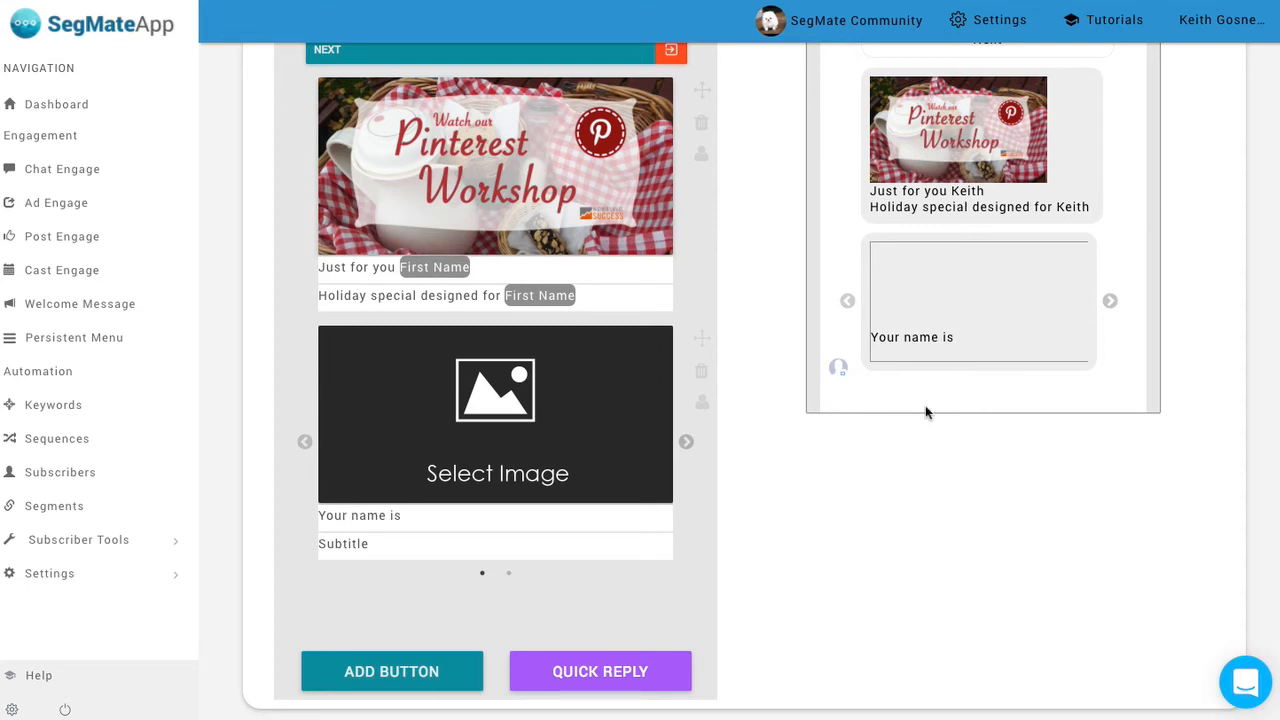
click(701, 402)
click(778, 389)
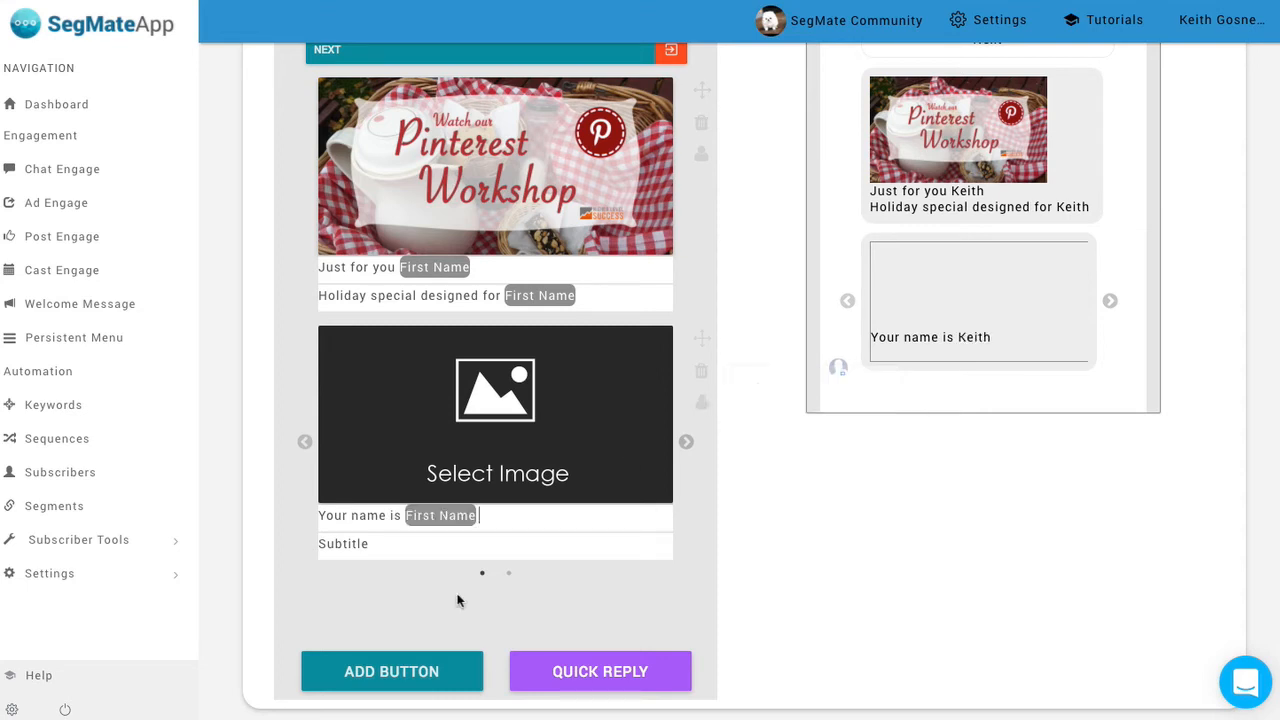
Set the first gallery item's subtitle to "name here" followed by the Last Name variable
click(405, 545)
text(name here)
click(702, 403)
click(752, 418)
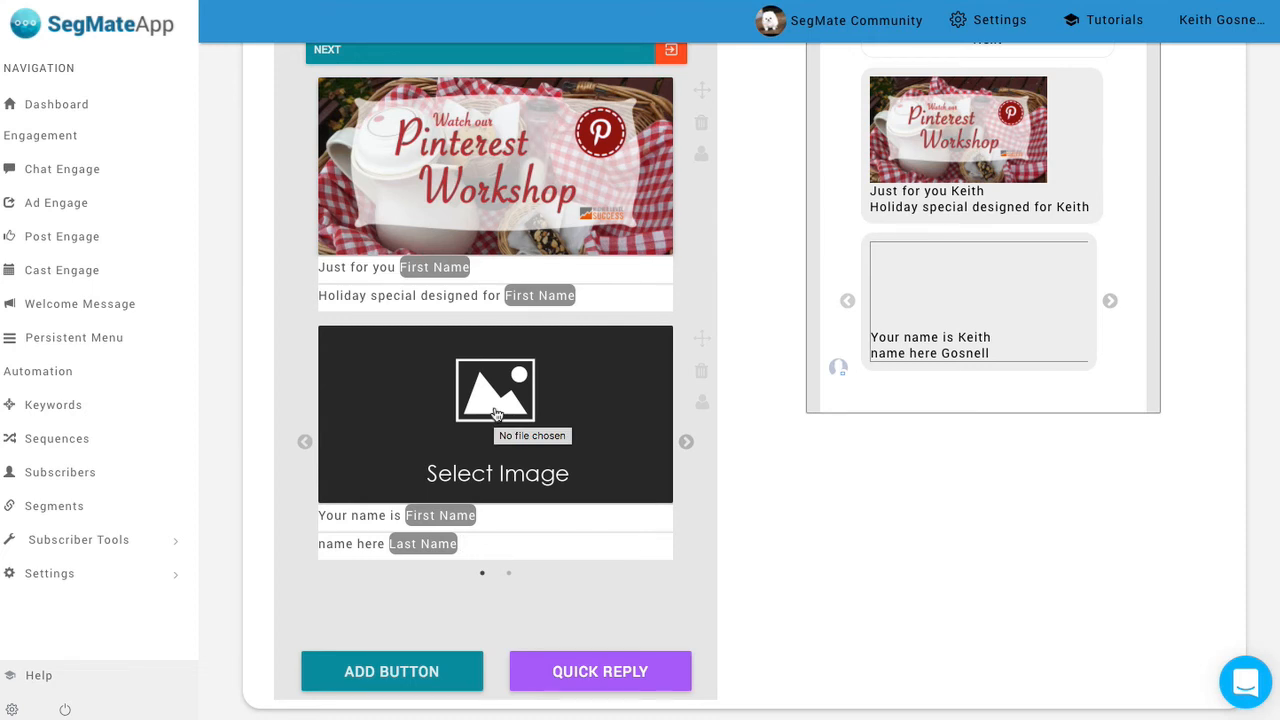
Try to save the conversation with the gallery and check the gallery's image, title and subtitle fields
scroll(495, 413, up, 3)
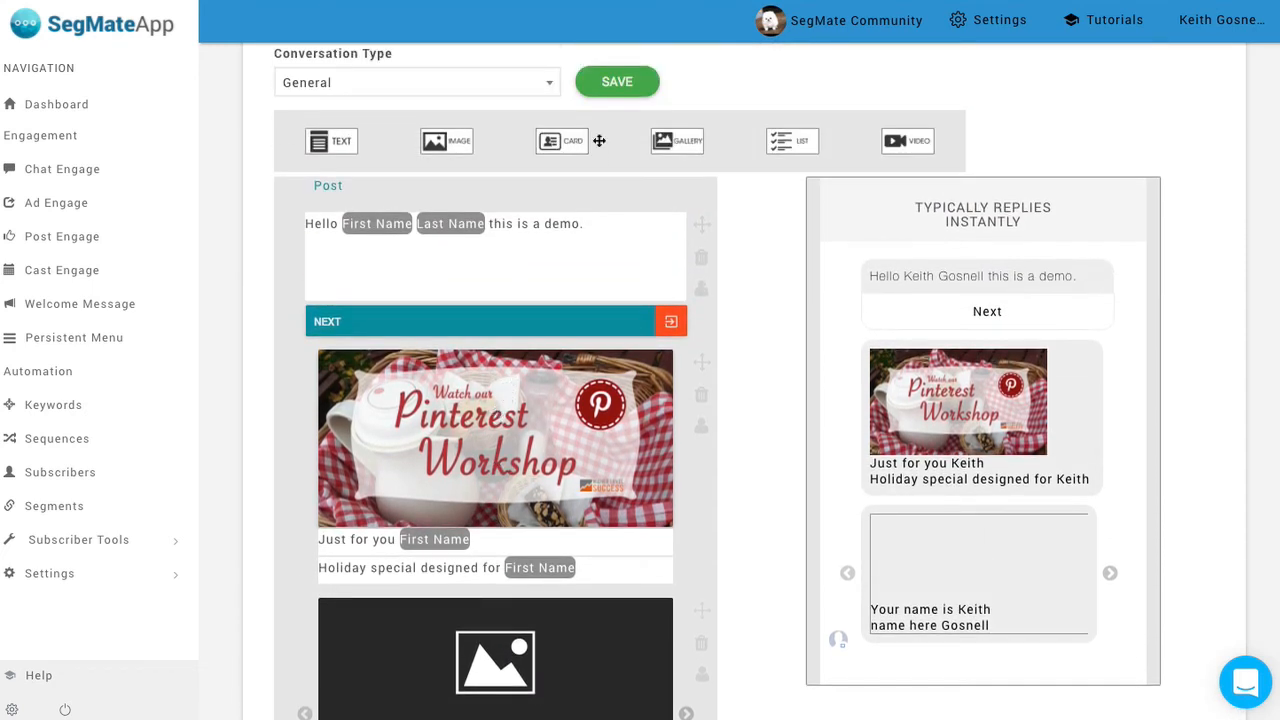
click(617, 85)
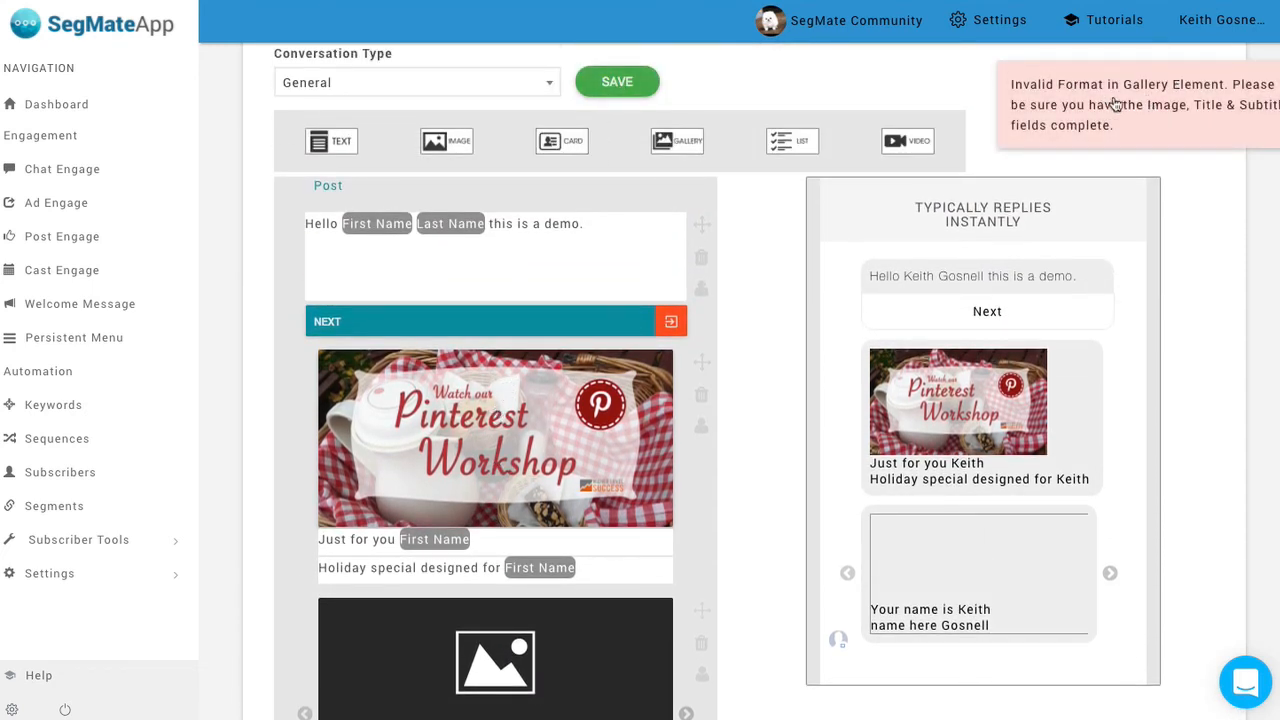
scroll(722, 353, down, 3)
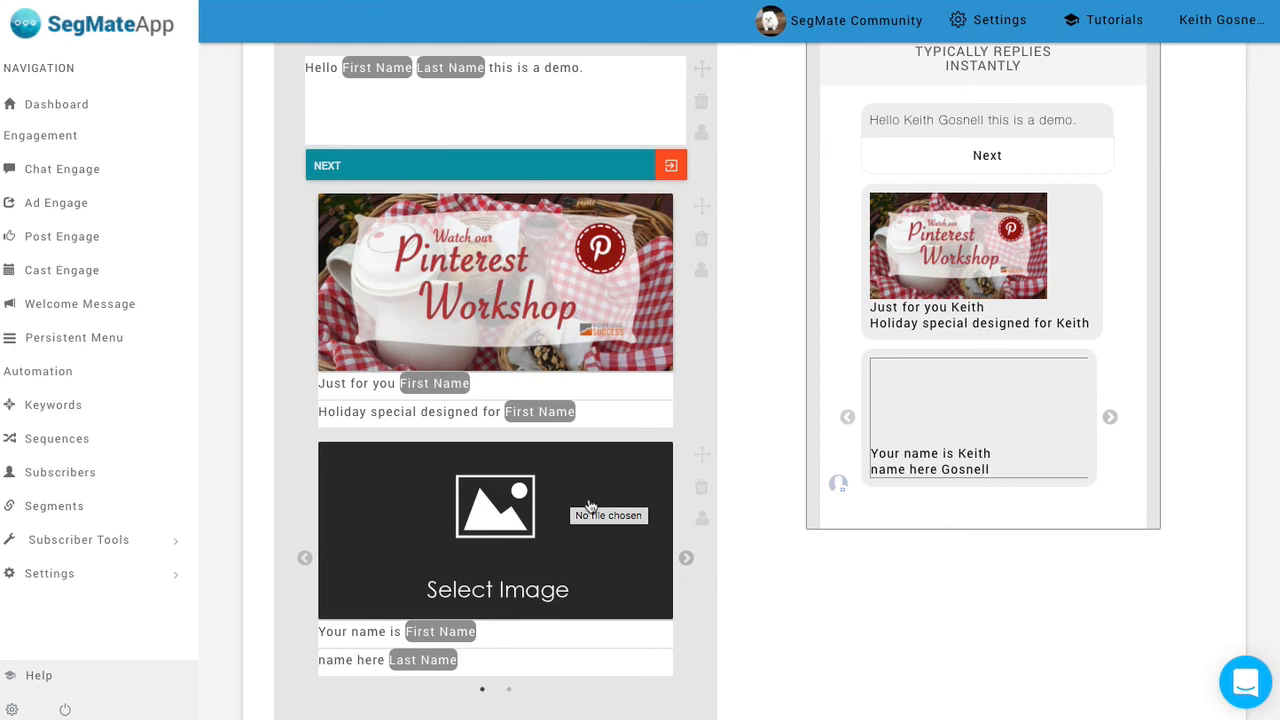
scroll(593, 507, up, 3)
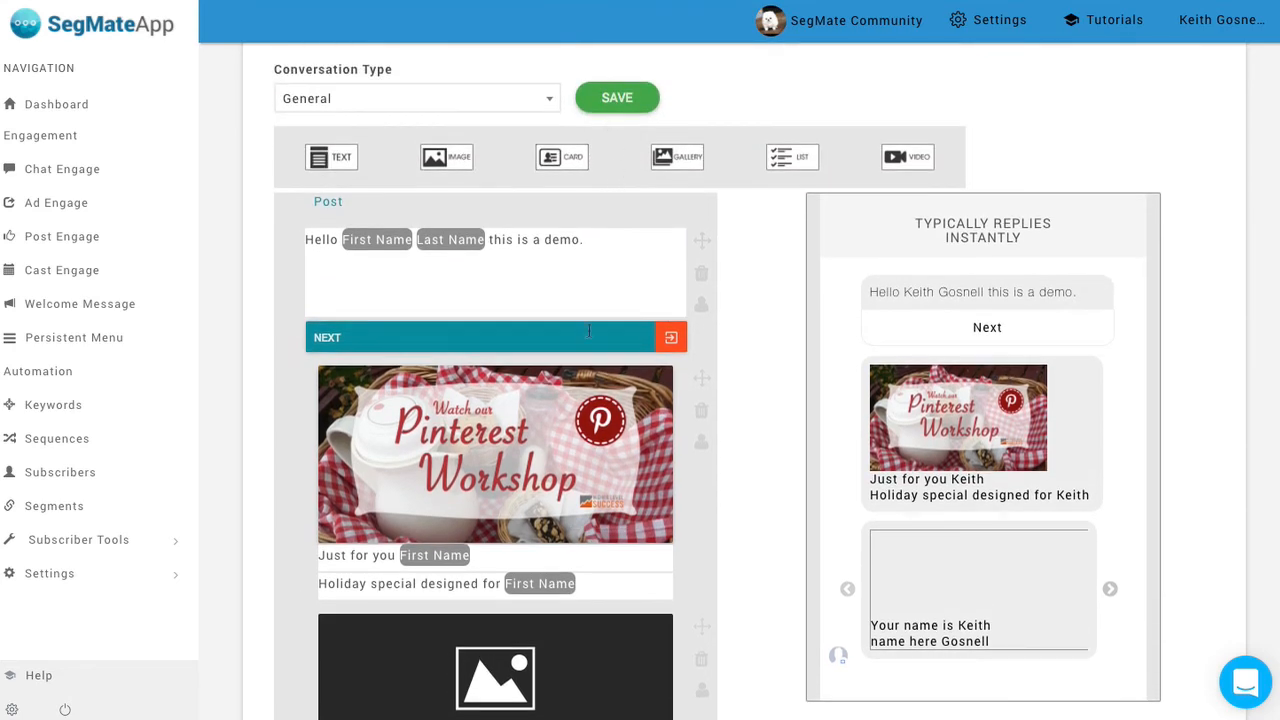
scroll(585, 392, down, 5)
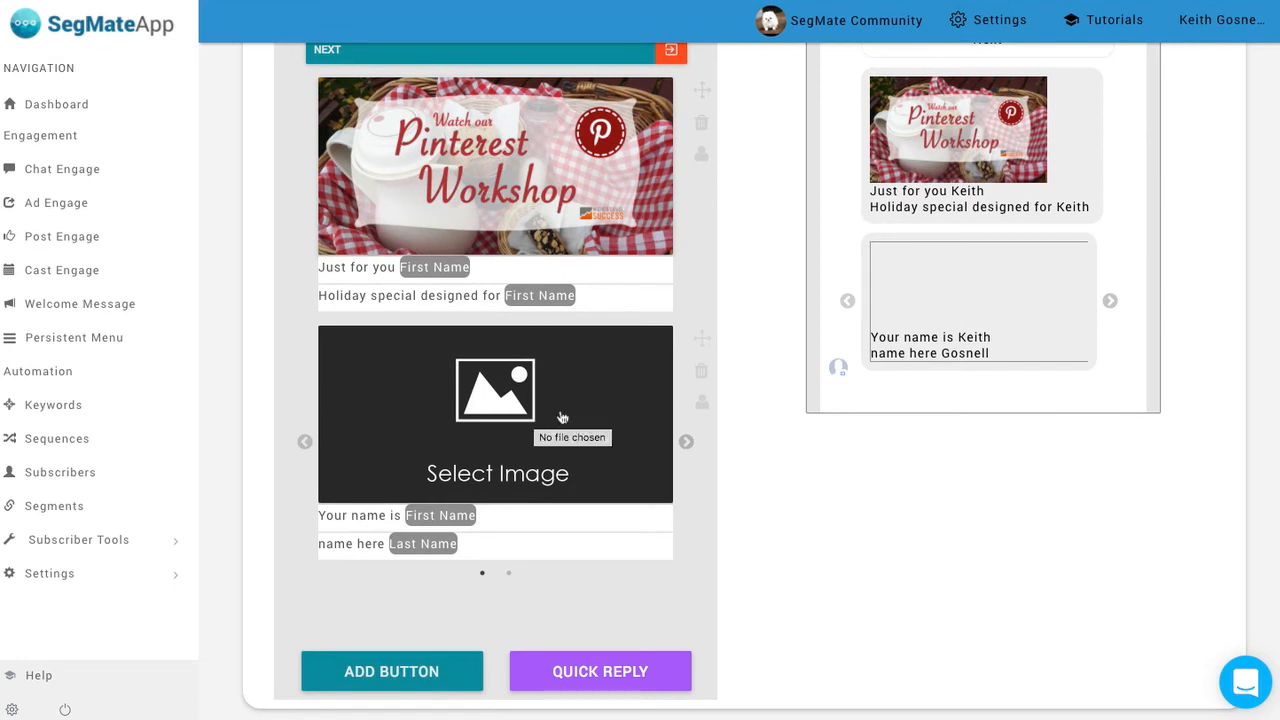
Delete the gallery from the conversation and save it
click(702, 372)
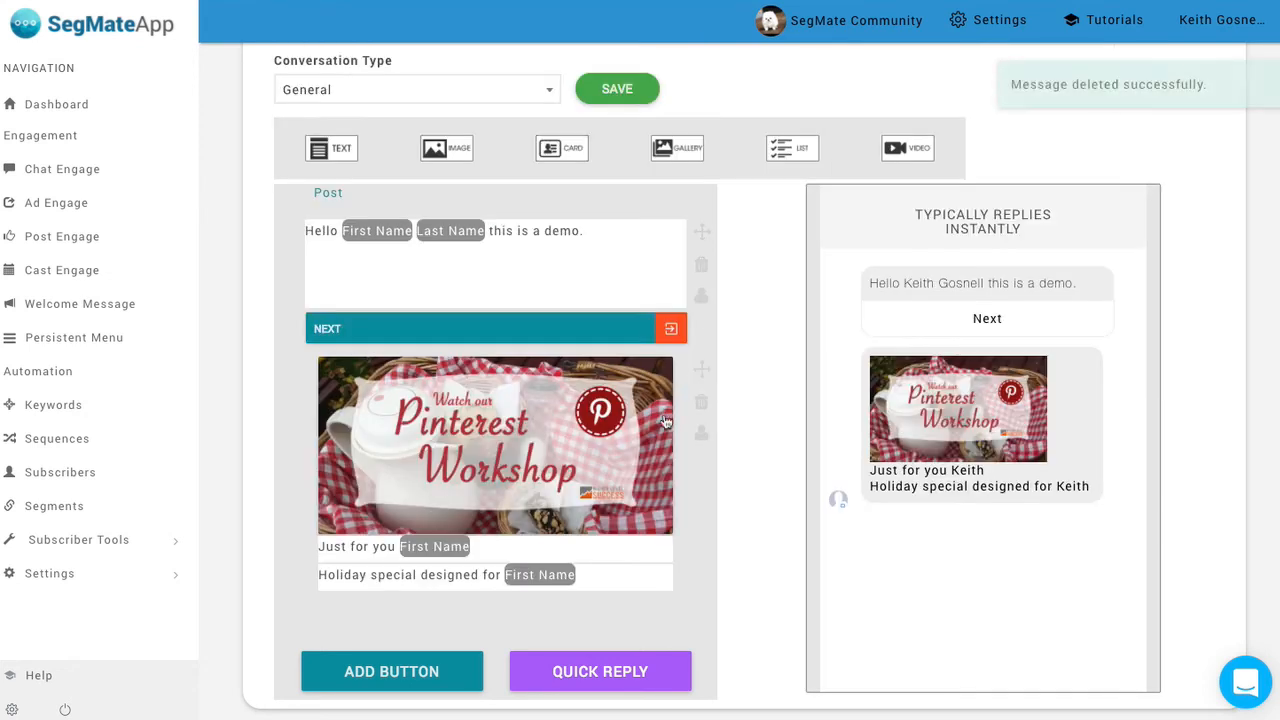
click(616, 97)
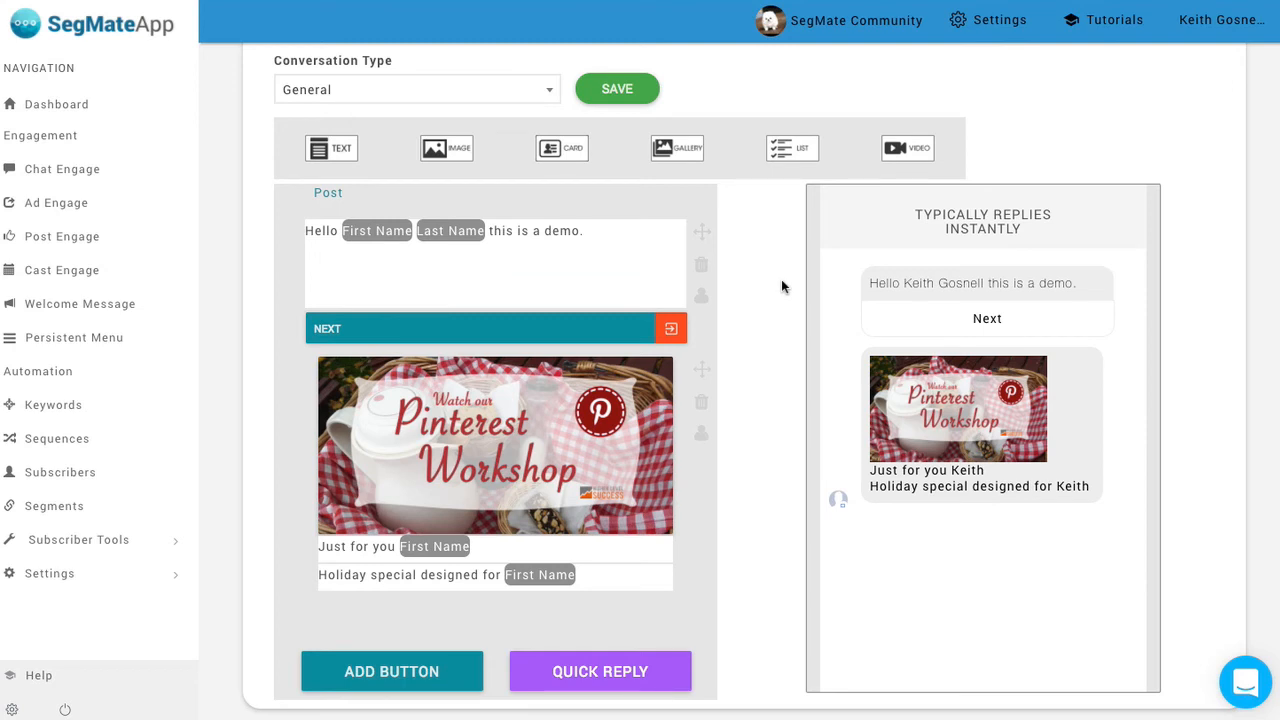
Check the fallback setting of the Last Name variable in the text block, and open the Welcome Message settings
click(459, 236)
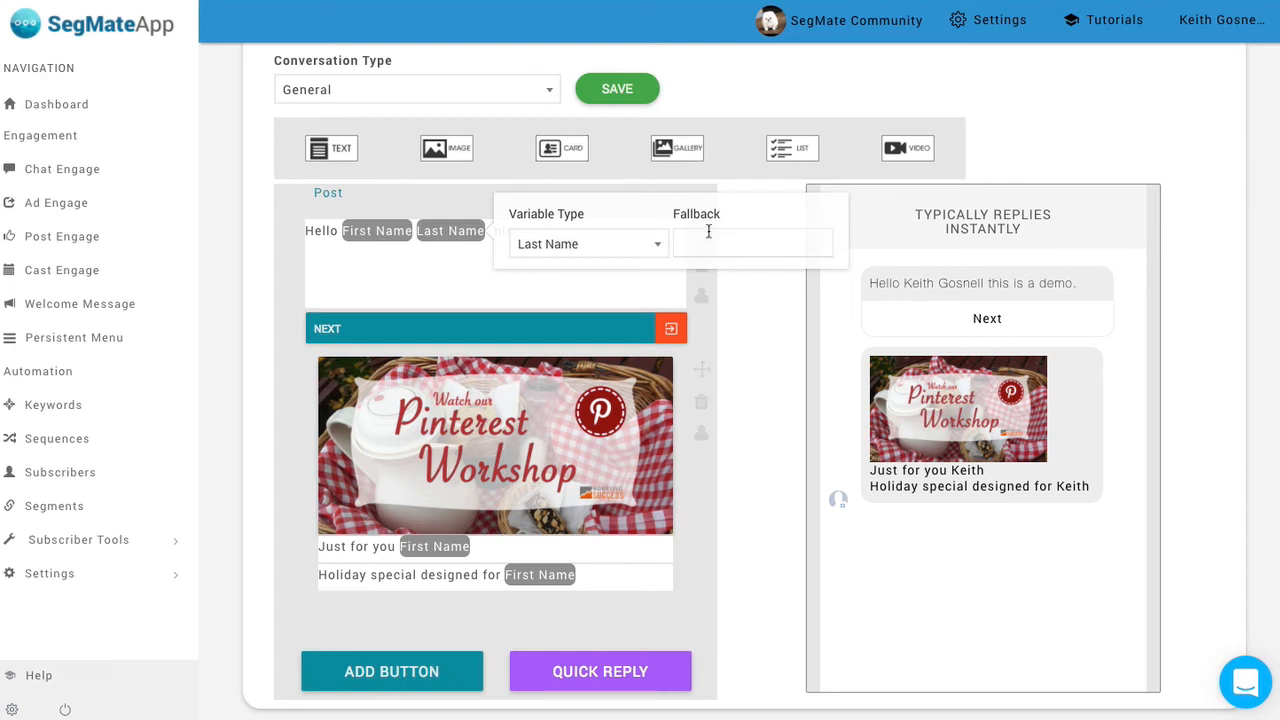
click(756, 299)
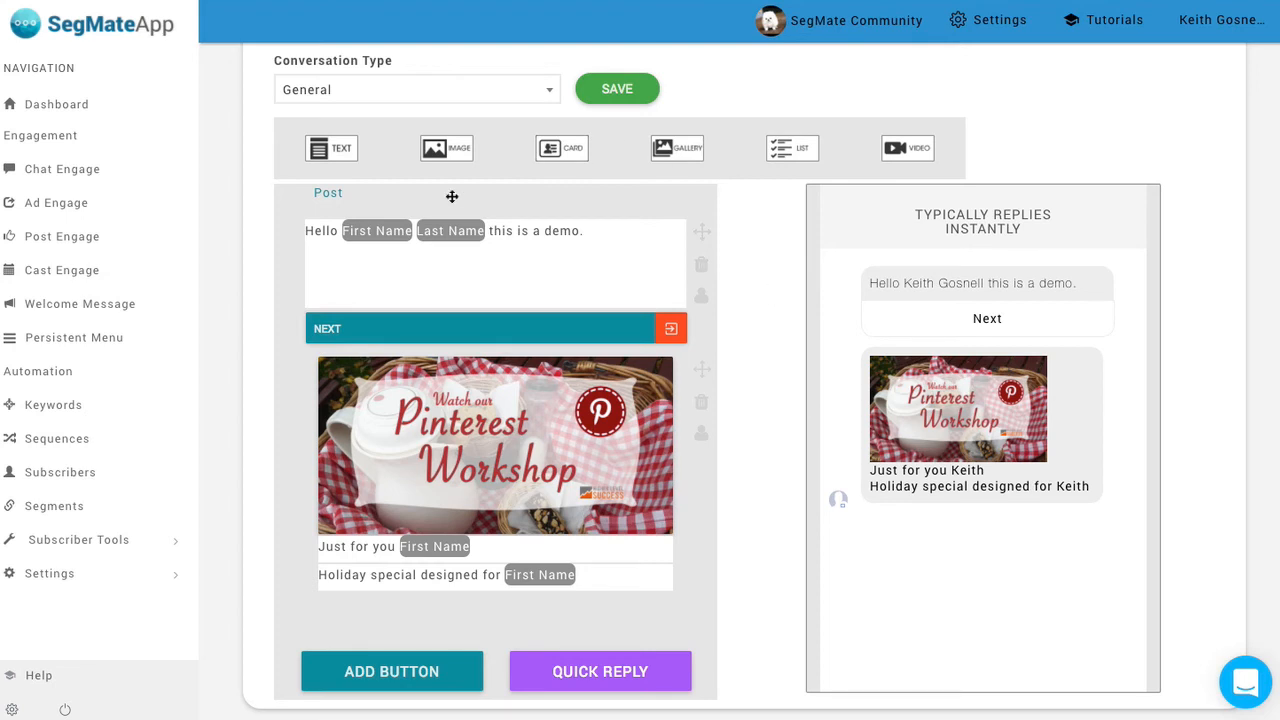
click(103, 314)
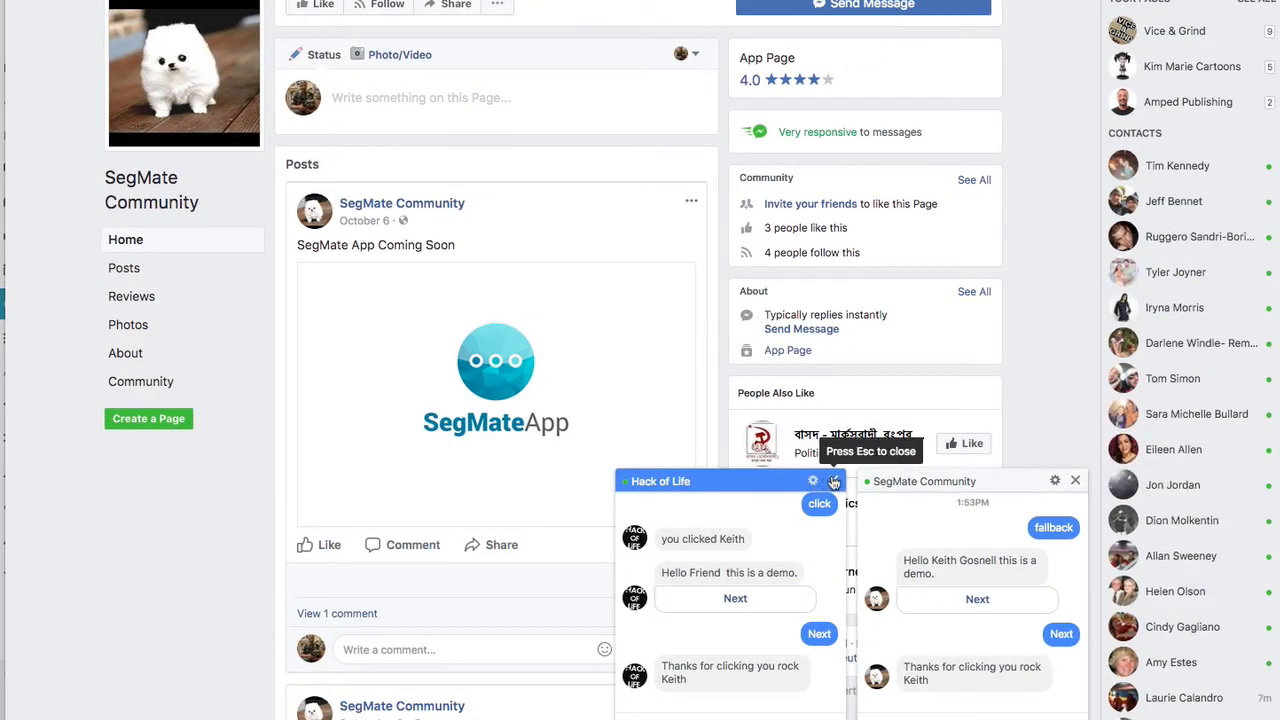
On the SegMate Community Facebook page, close the Hack of Life chat and delete the entire Messenger conversation with SegMate Community
click(833, 482)
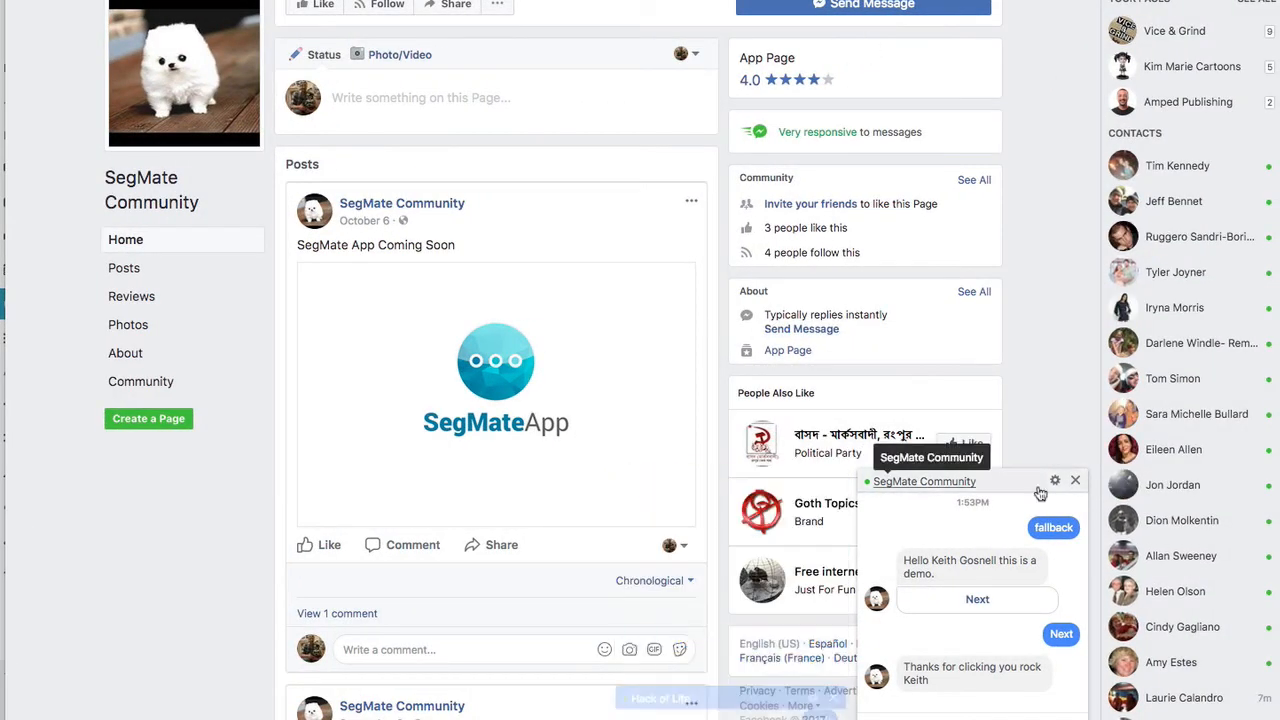
click(1054, 481)
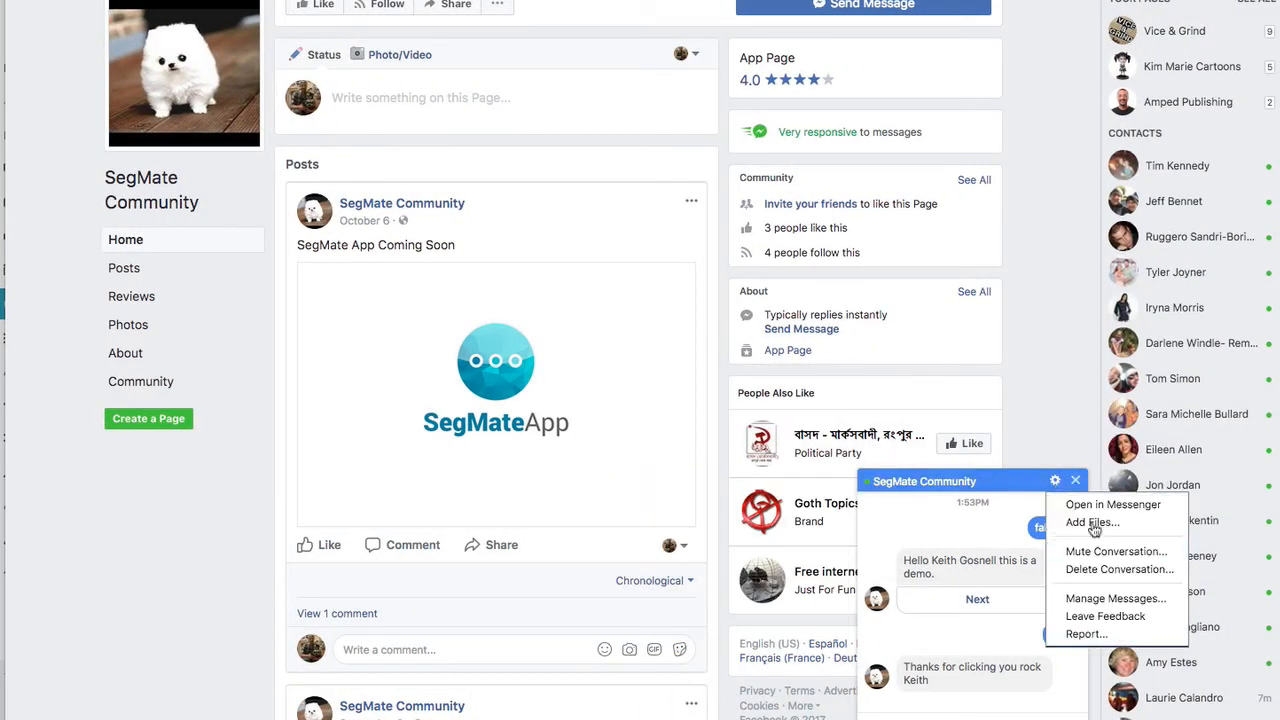
click(1076, 569)
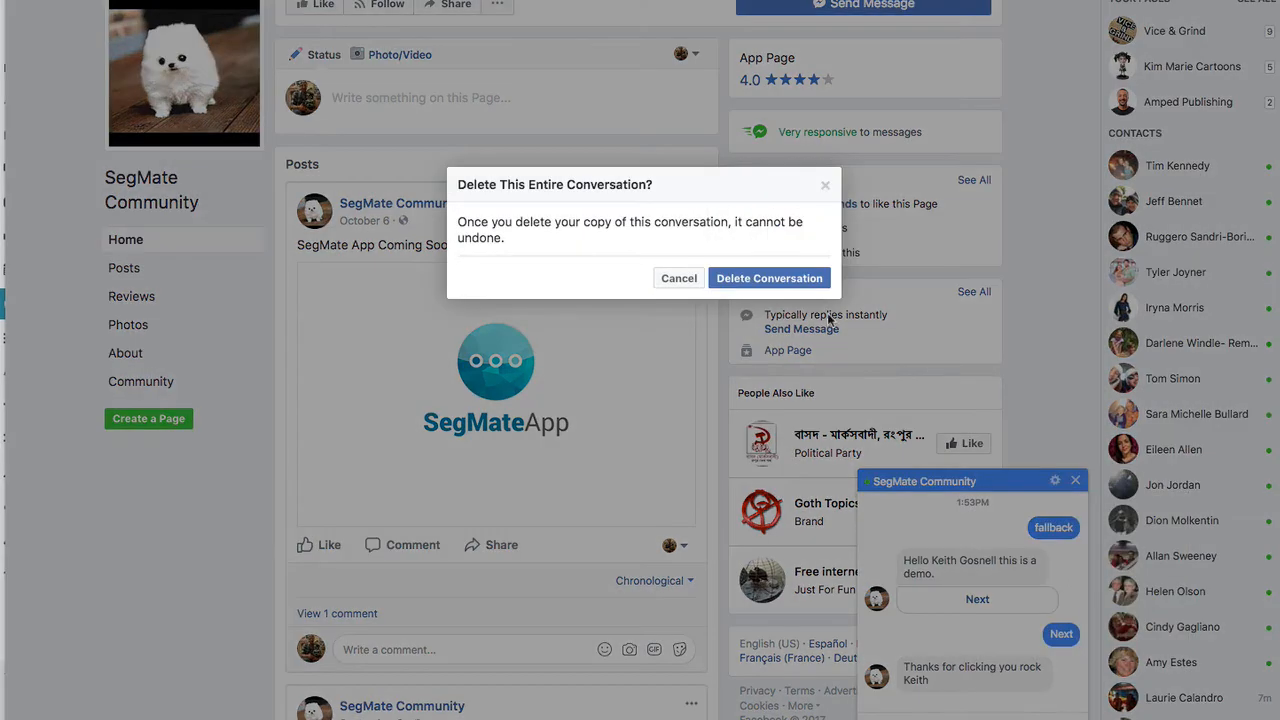
click(769, 278)
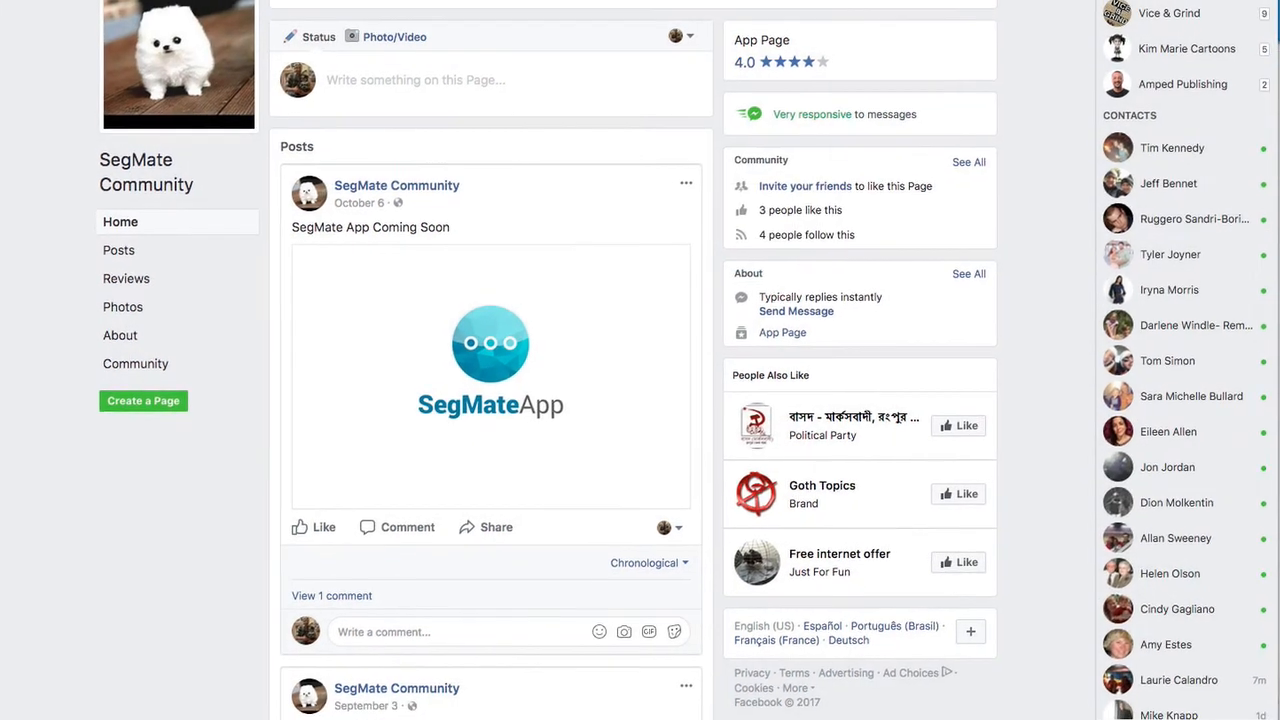
click(940, 3)
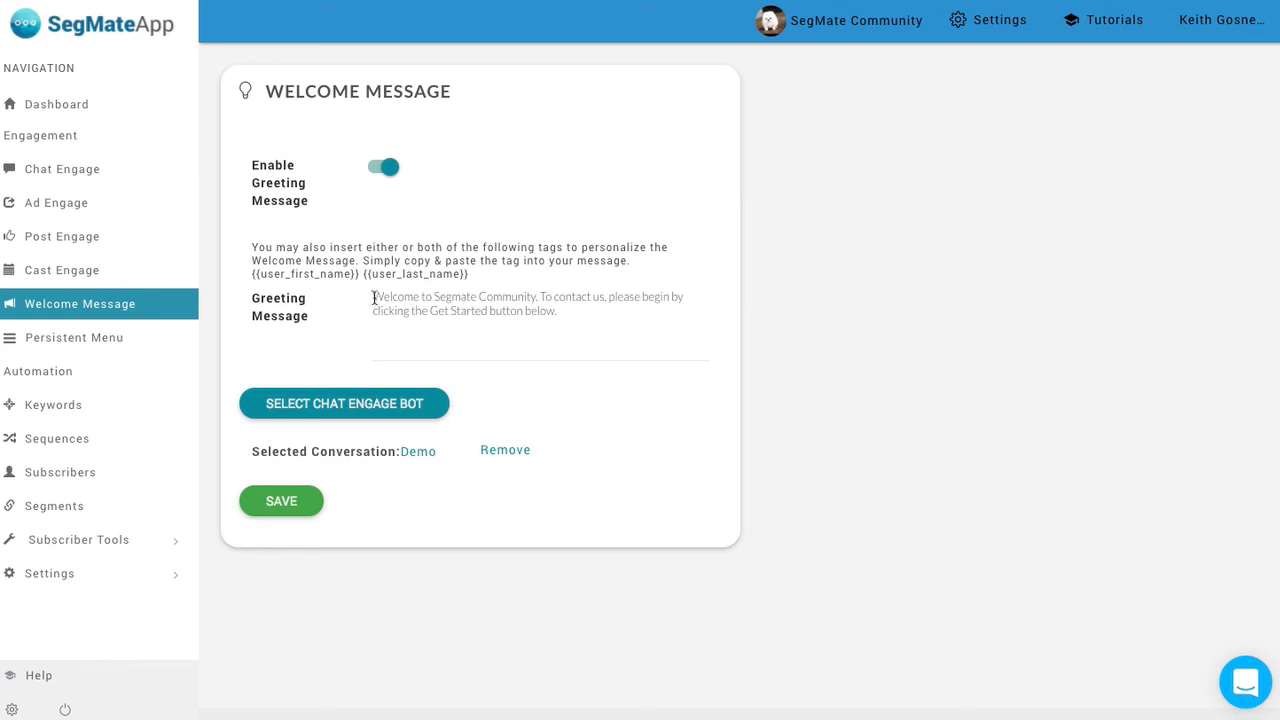
Insert the {{user_first_name}} tag after "Welcome to Segmate Community" in the greeting message and save the welcome message
drag(373, 297, 586, 319)
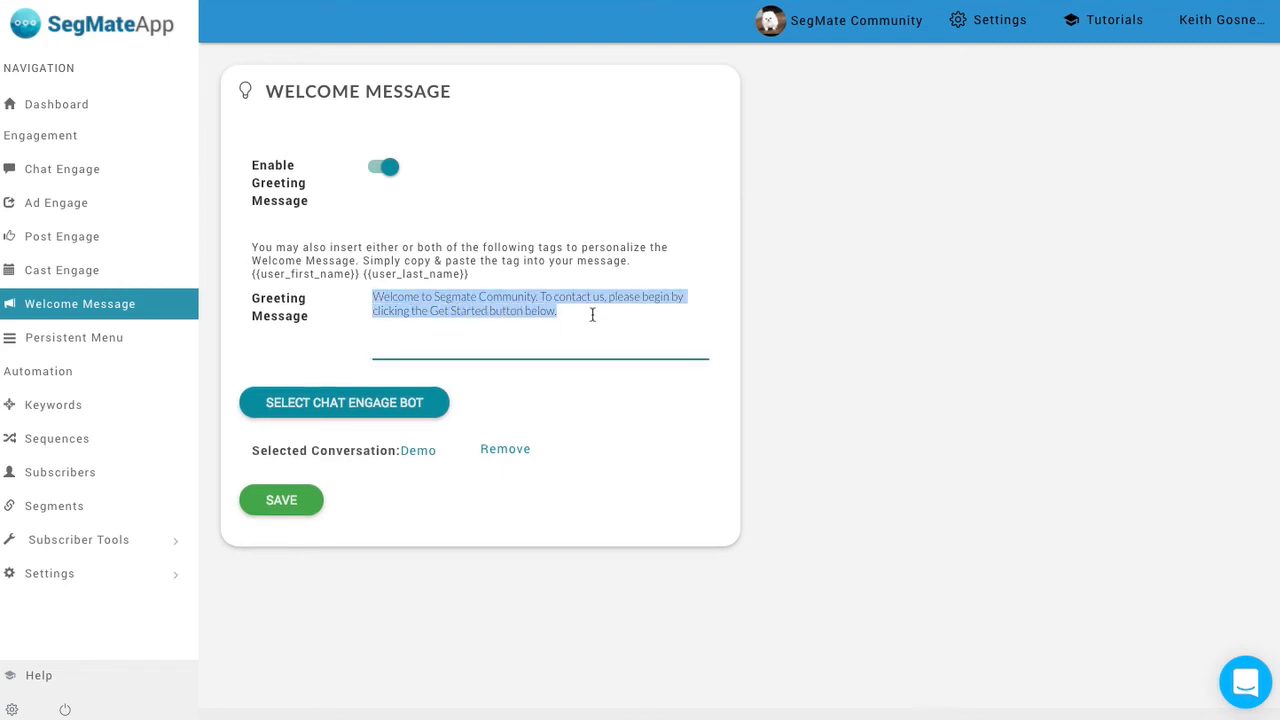
click(563, 315)
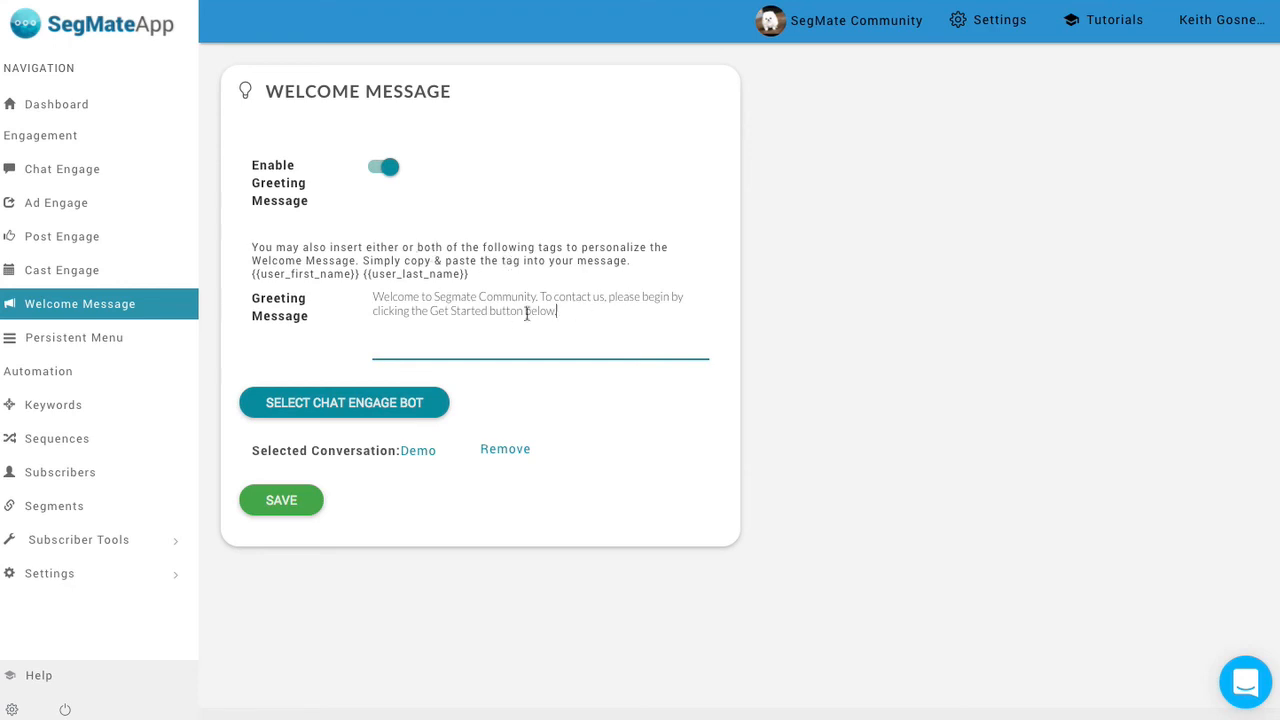
drag(358, 276, 242, 281)
key(ctrl+c)
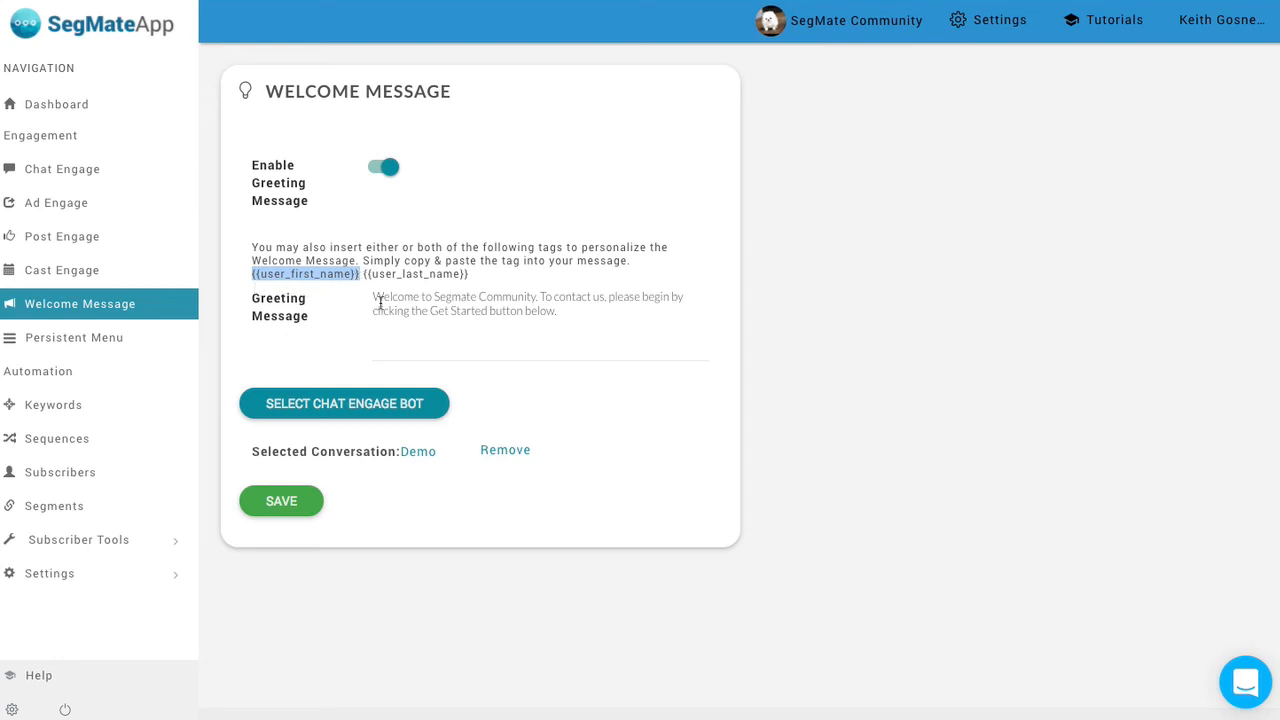
click(537, 297)
key(ctrl+v)
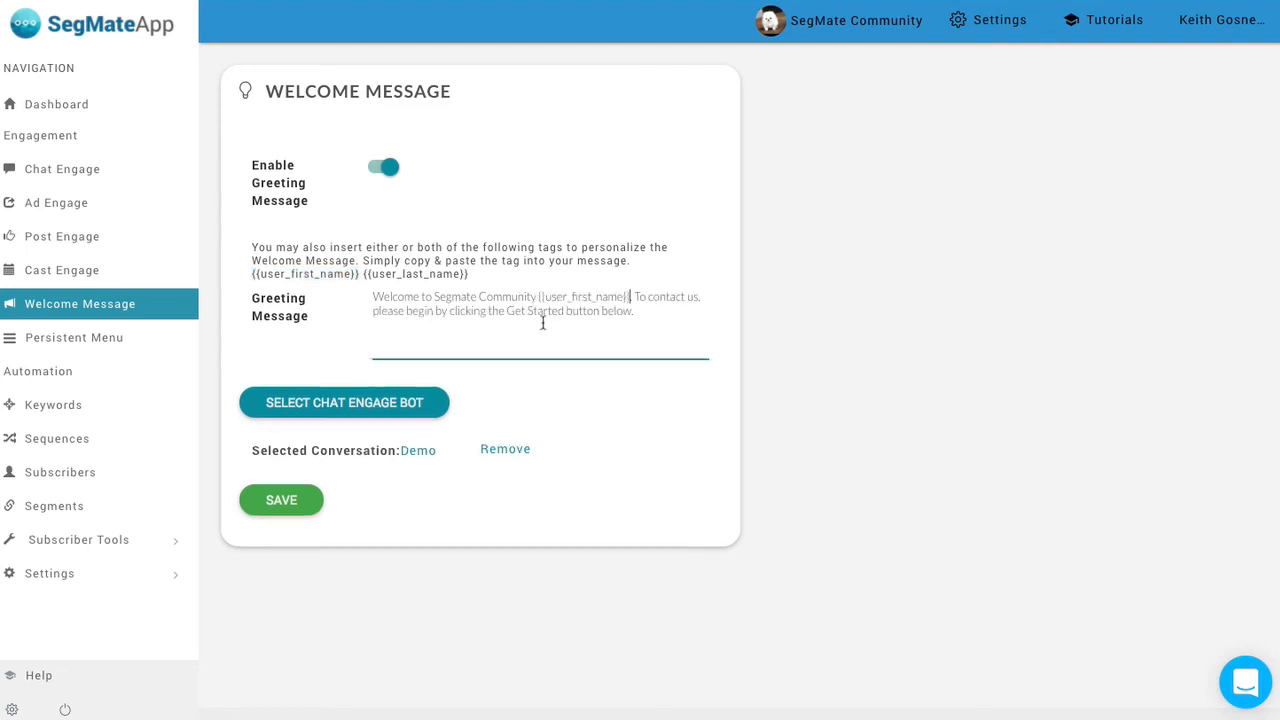
click(826, 326)
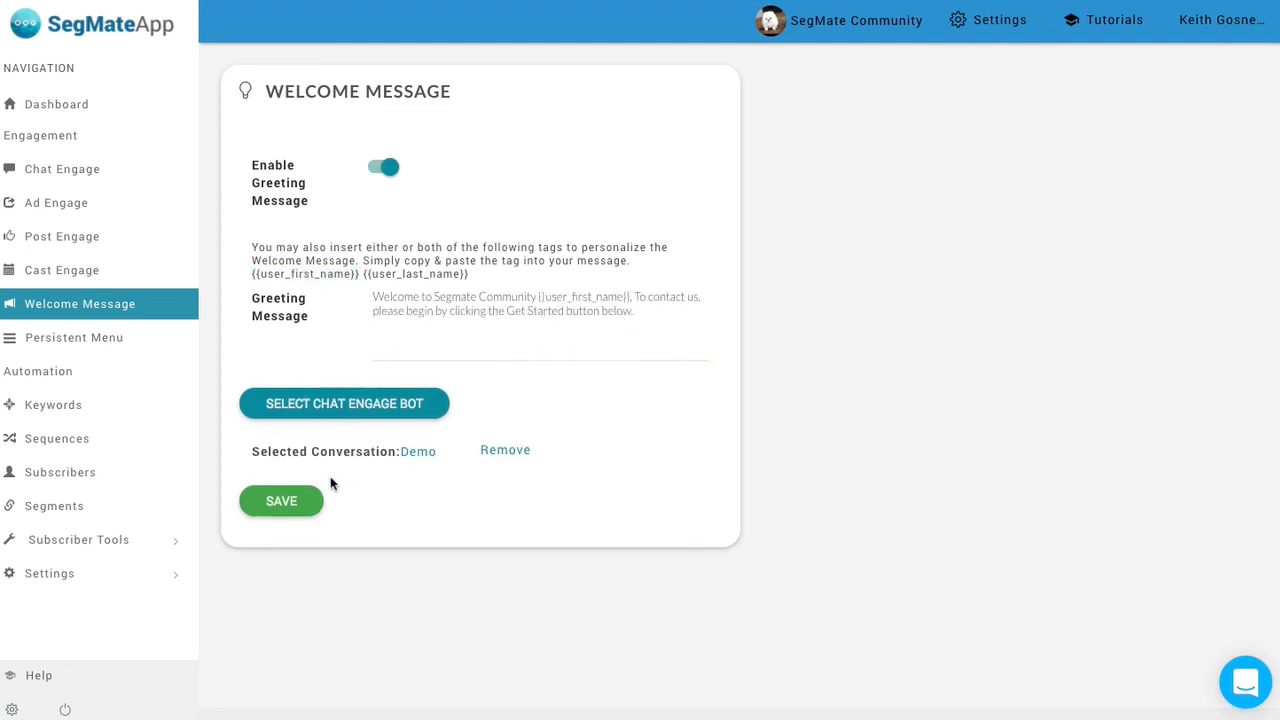
click(285, 506)
Review the greeting message's full wording, its inserted first-name tag and the available first- and last-name tags
click(397, 296)
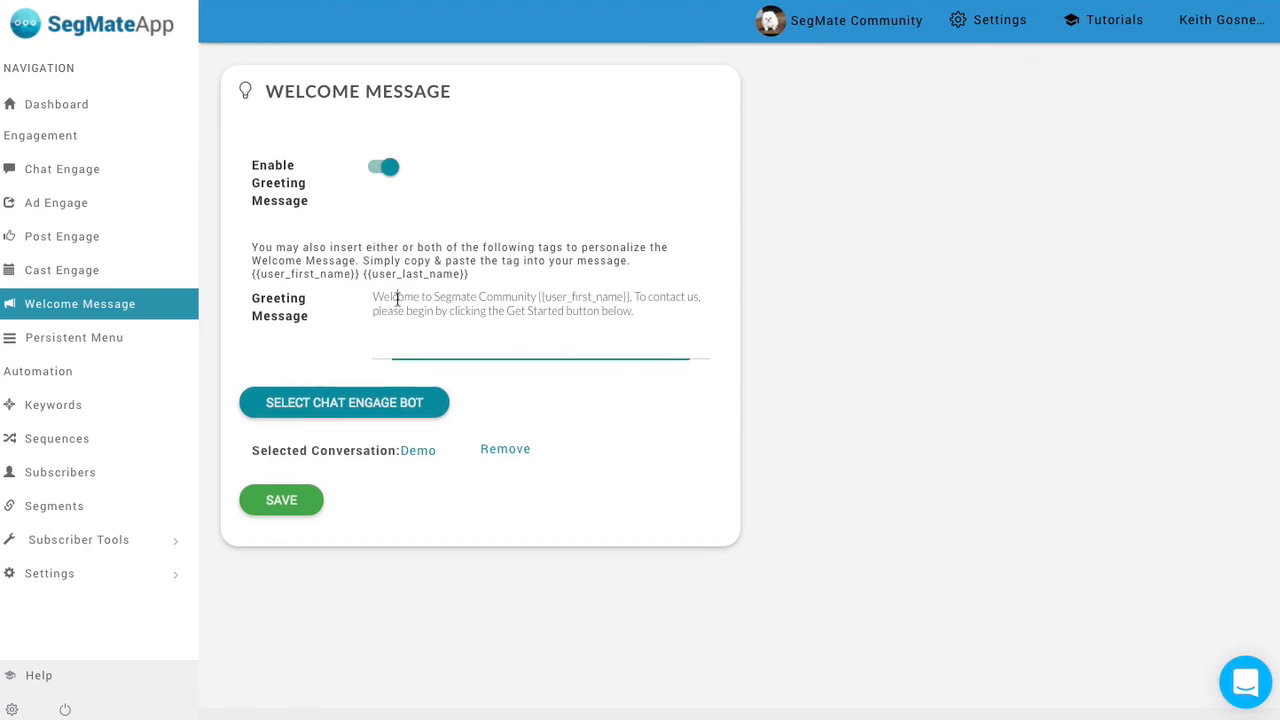
drag(372, 296, 812, 326)
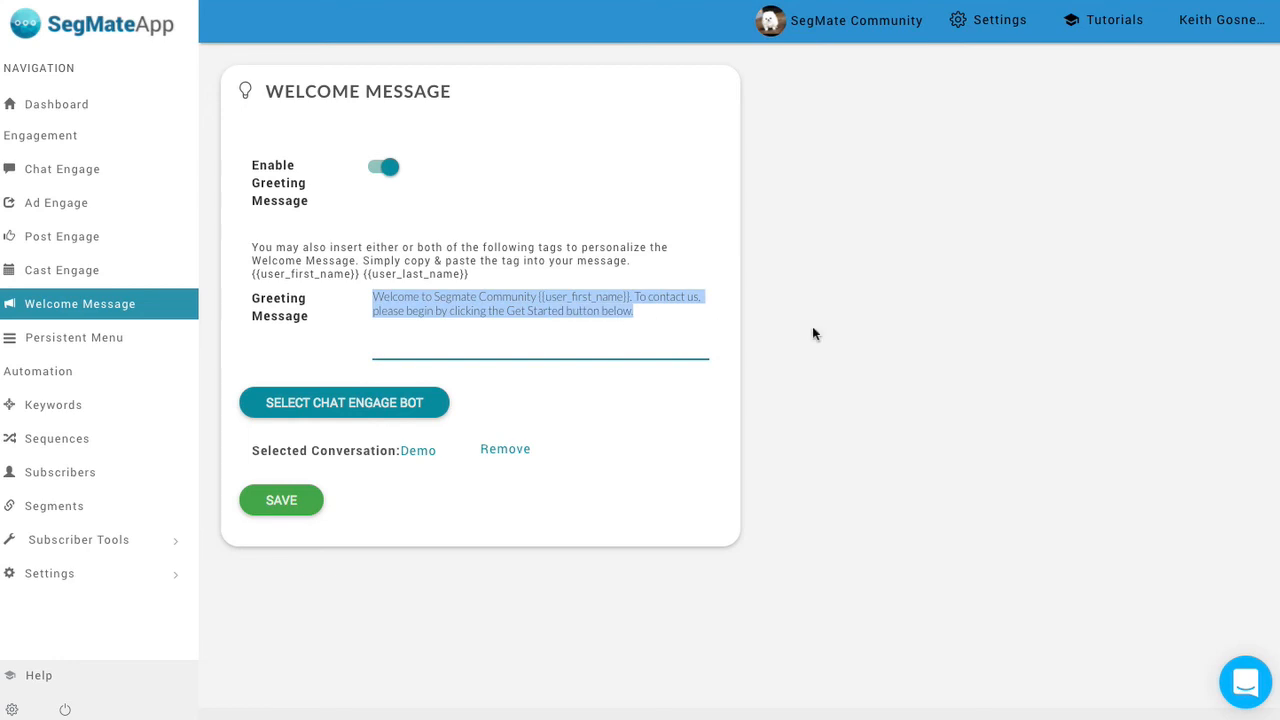
click(861, 324)
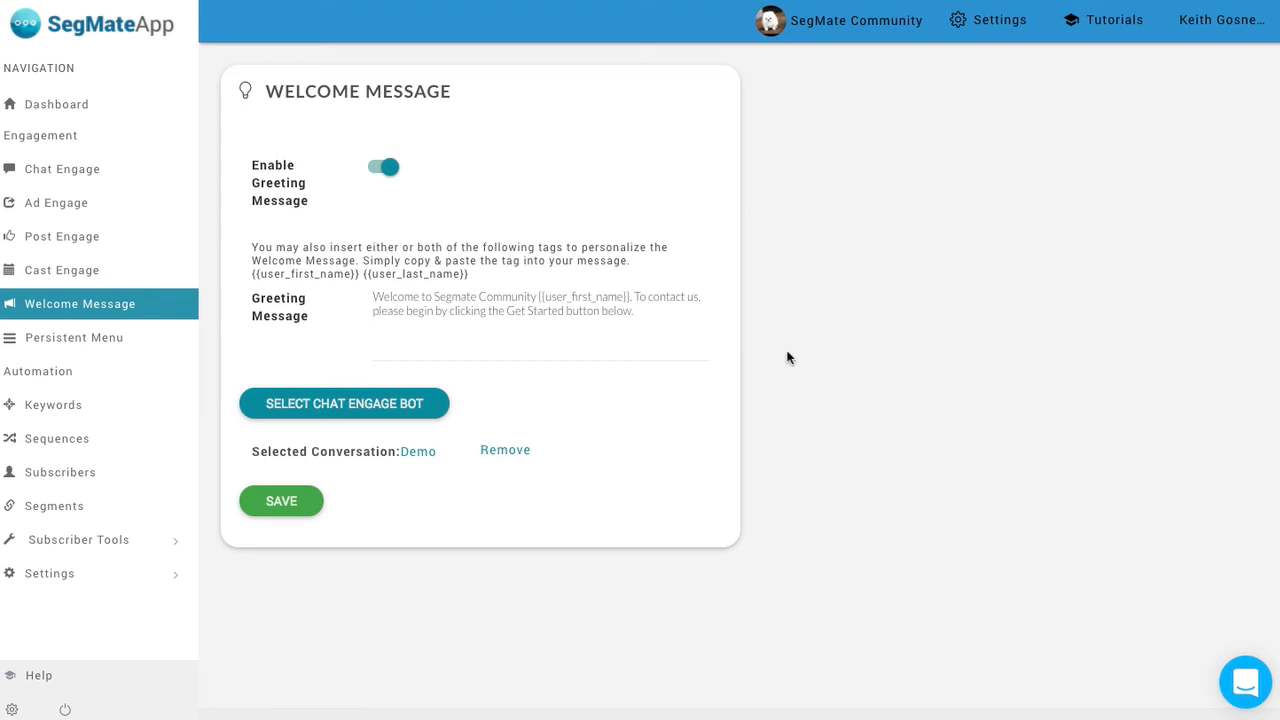
click(537, 297)
drag(537, 297, 632, 297)
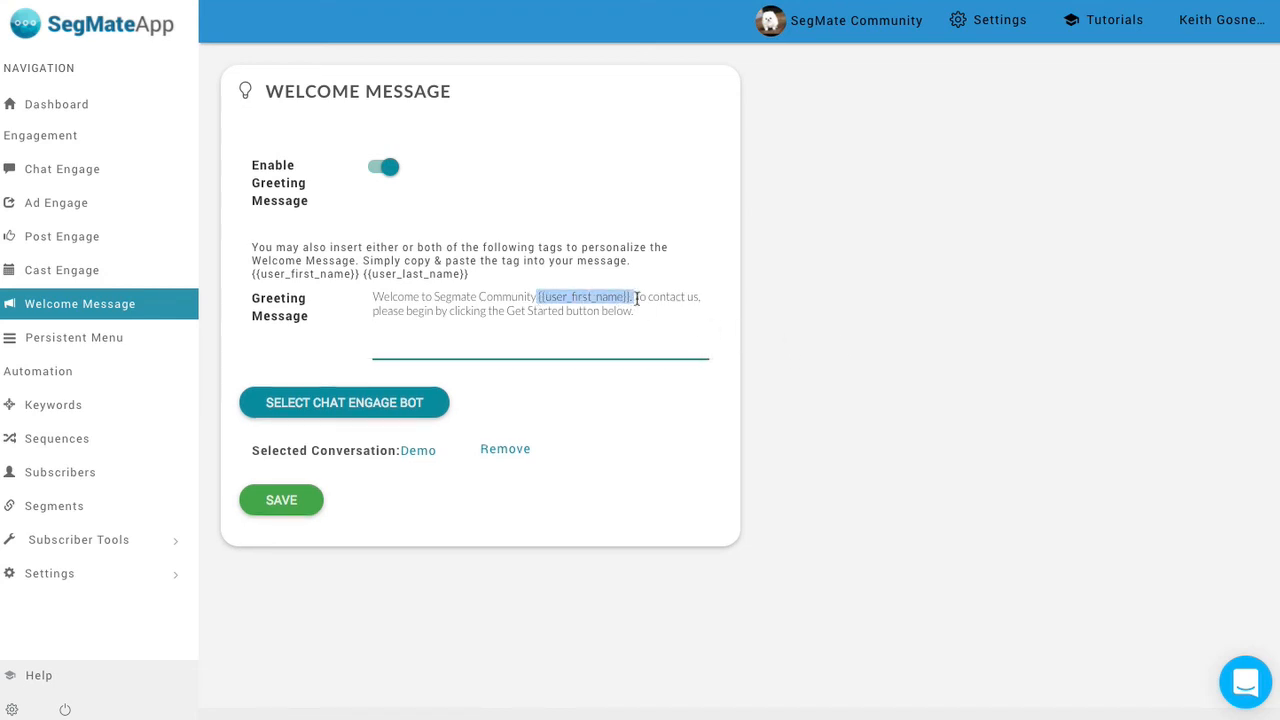
click(801, 385)
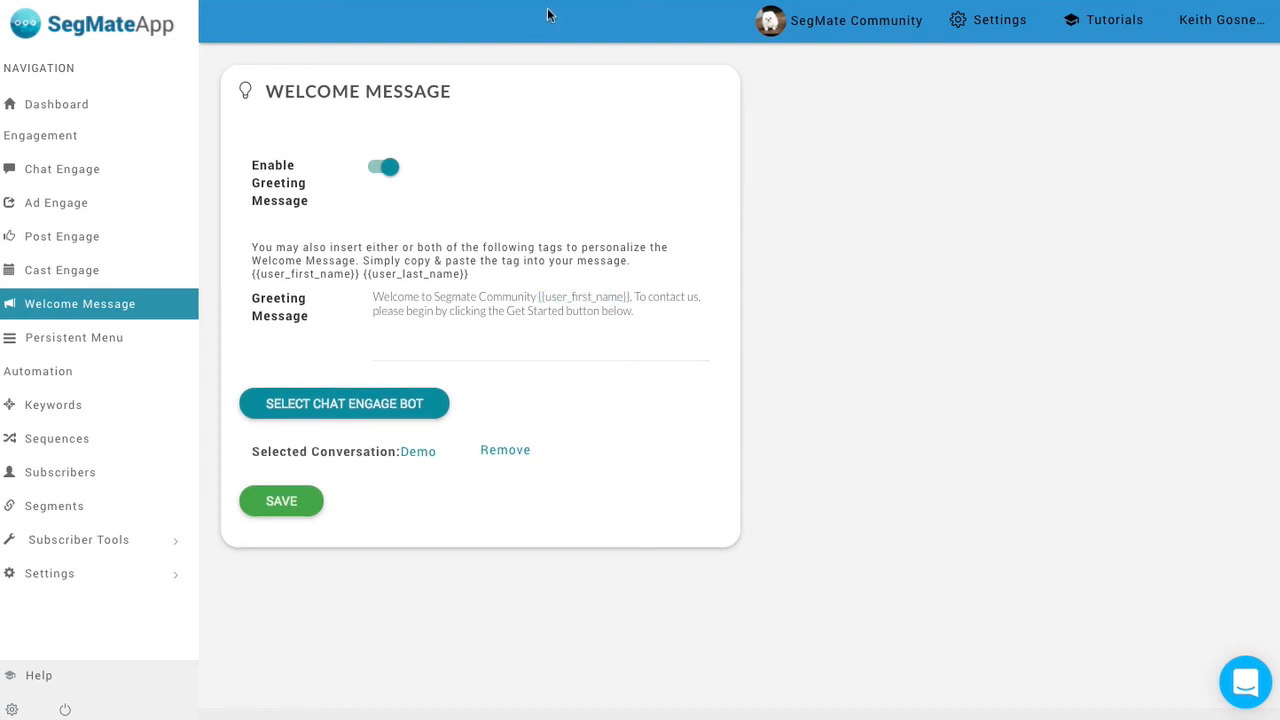
drag(478, 278, 267, 279)
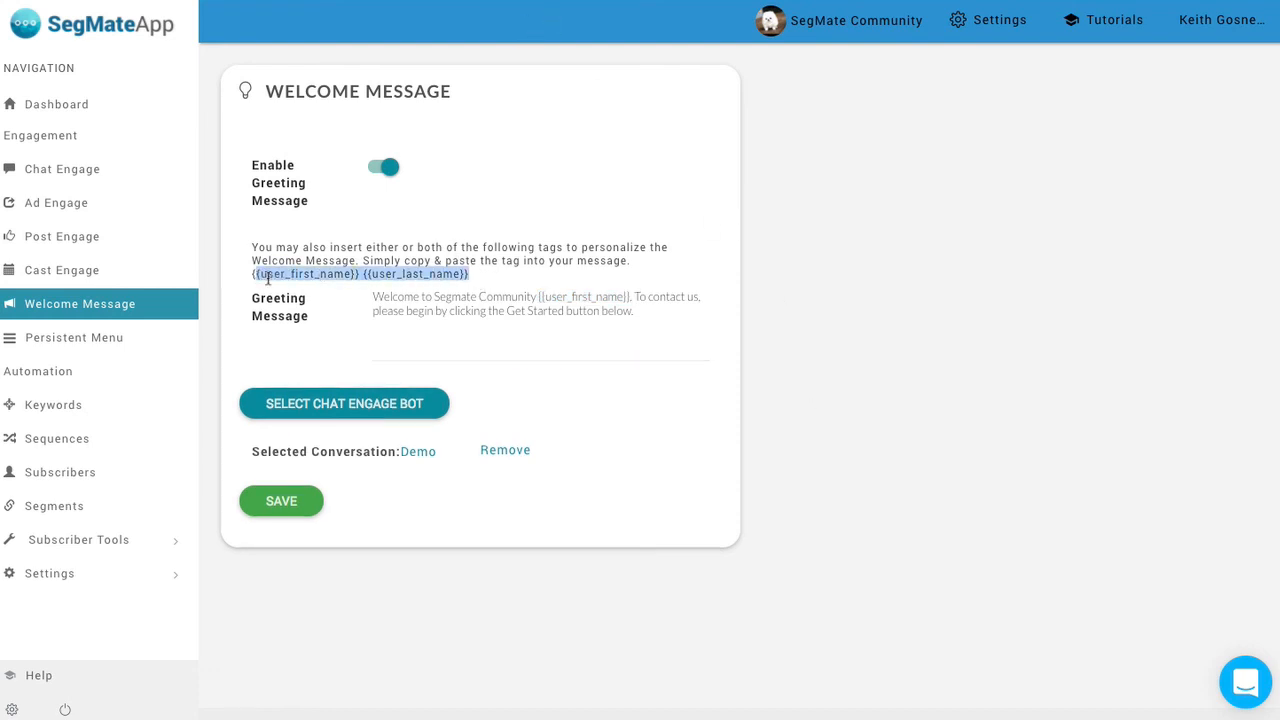
click(487, 311)
drag(429, 296, 494, 320)
click(805, 320)
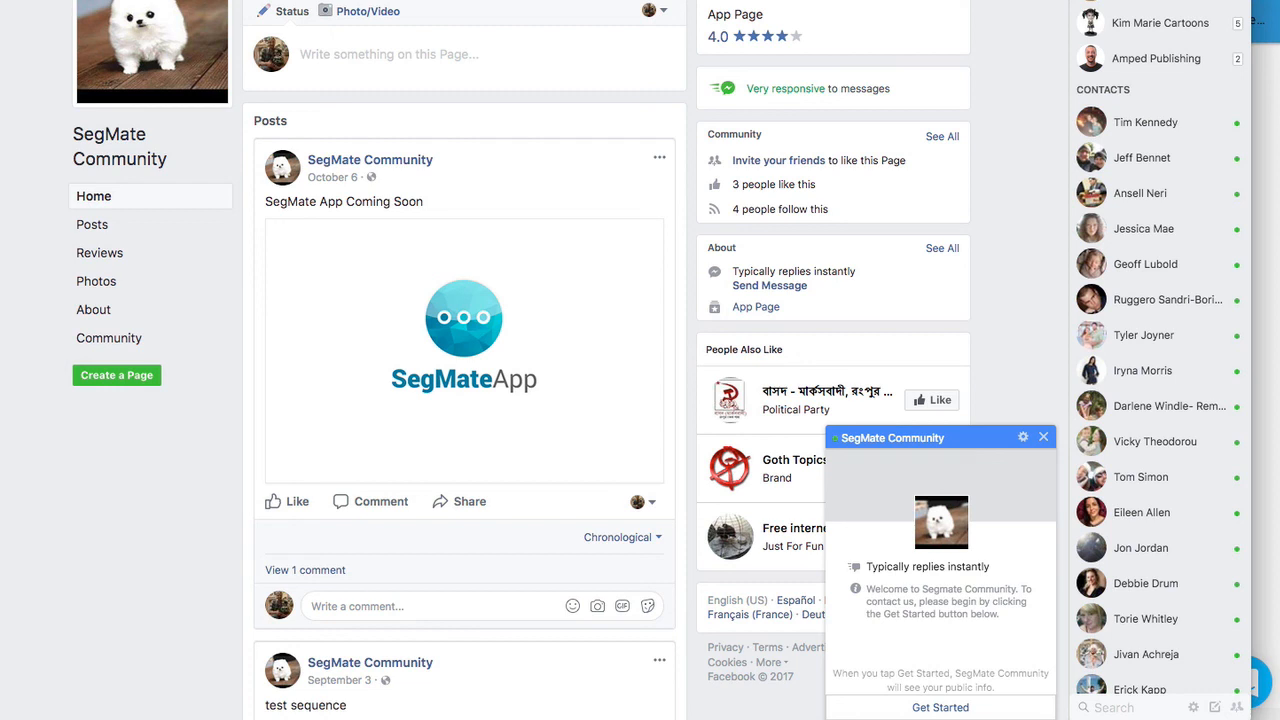
Switch to the Facebook page, reopen the SegMate Community chat and check the first name in its greeting
click(1043, 437)
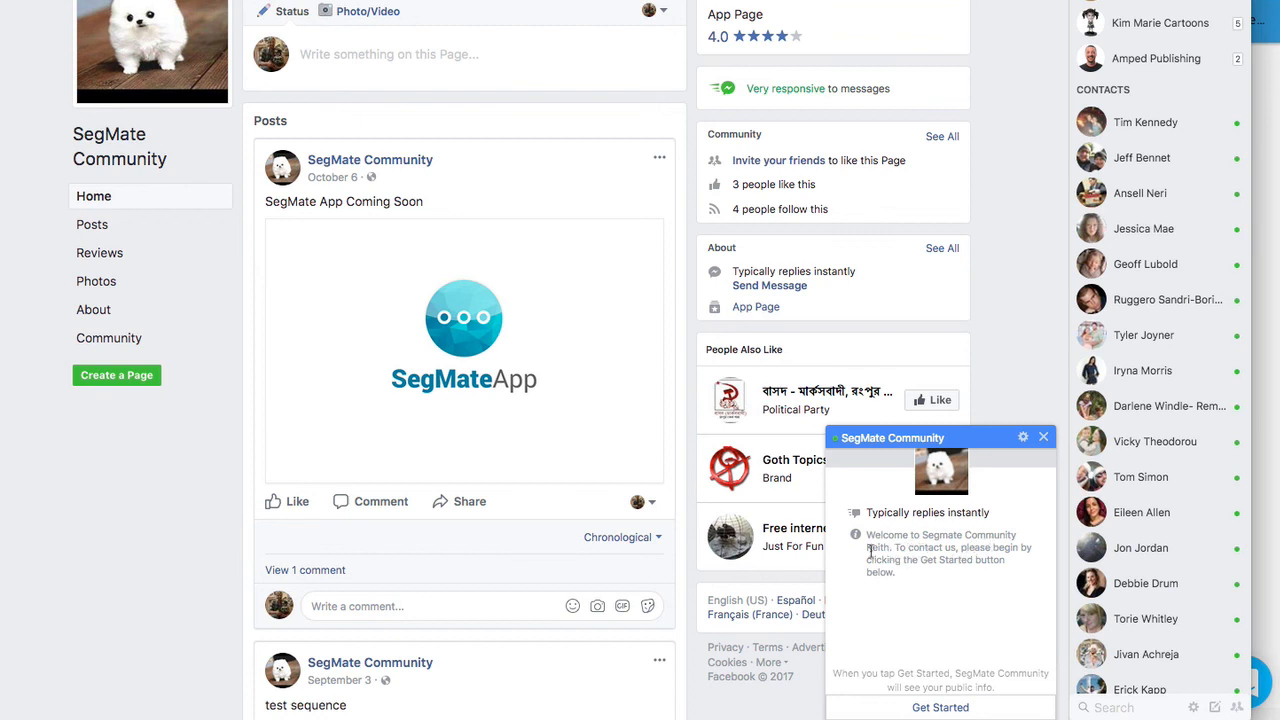
drag(868, 549, 884, 550)
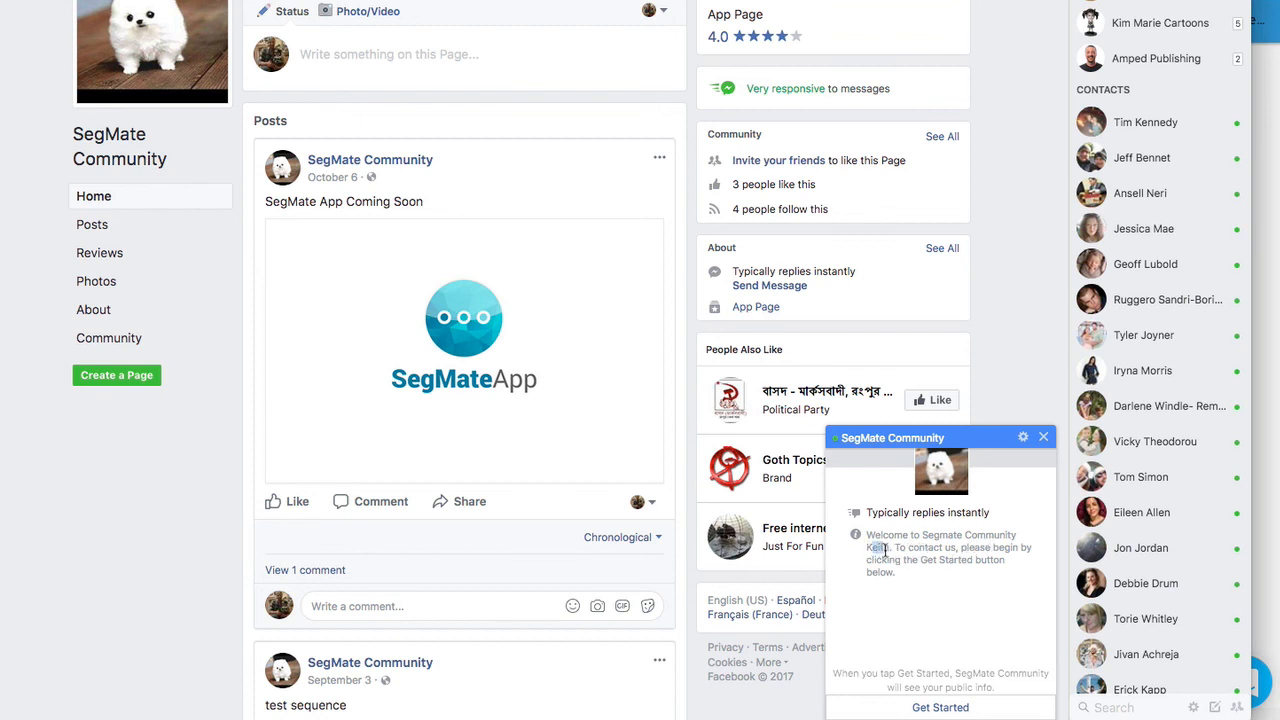